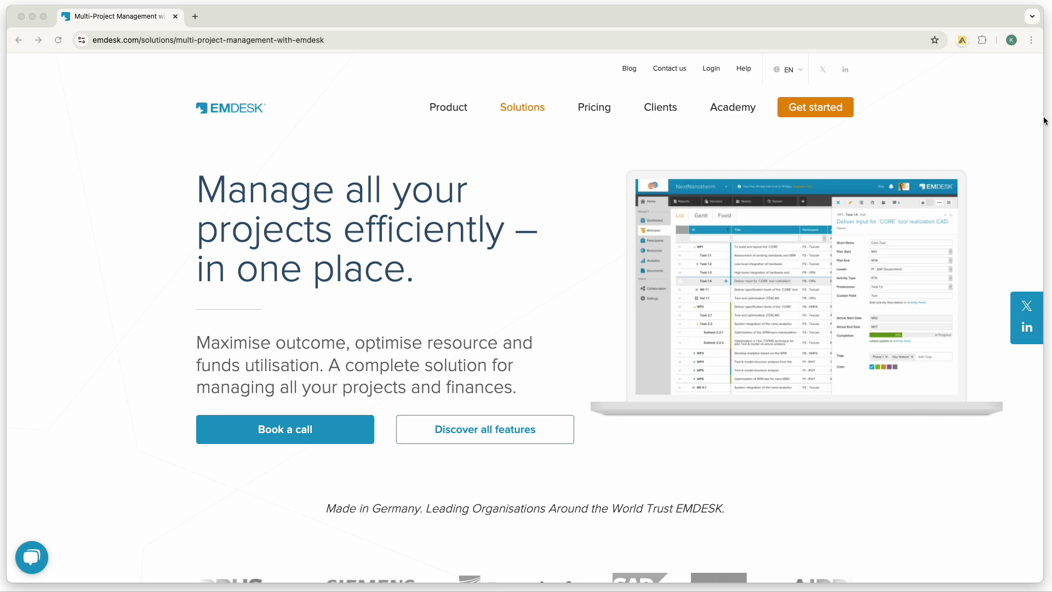
# Start a free EMDESK trial with Get started, opening the sign-up page in a new tab.
pyautogui.click(812, 113)
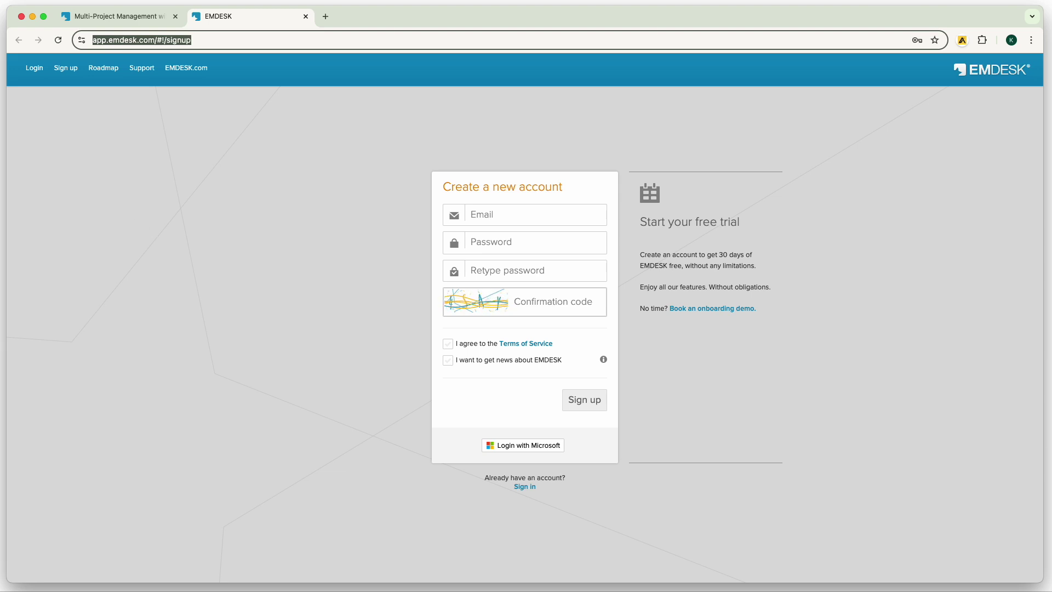
# Fill in the account e-mail and password twice, then enter the confirmation code and sign in.
pyautogui.click(489, 219)
pyautogui.press('Tab')
pyautogui.hotkey('ctrl', 'v')
pyautogui.press('Tab')
pyautogui.hotkey('ctrl', 'v')
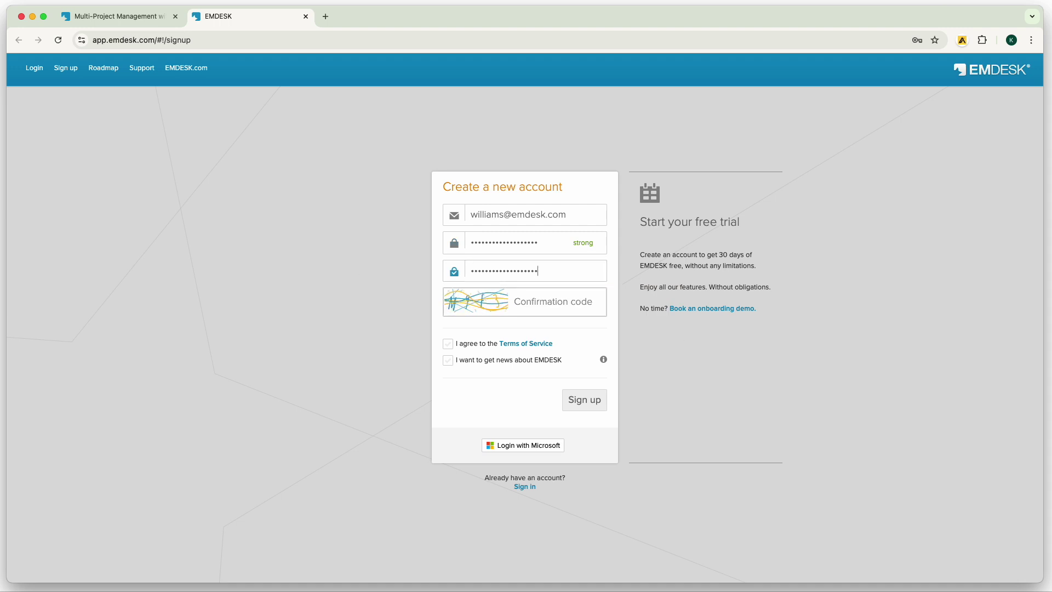
pyautogui.click(513, 308)
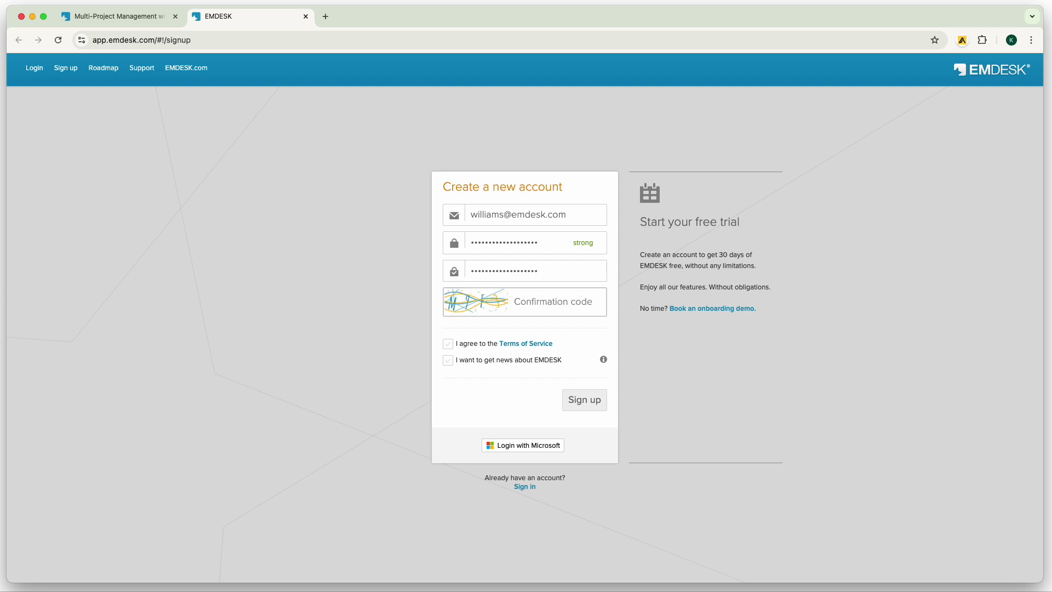
pyautogui.click(527, 488)
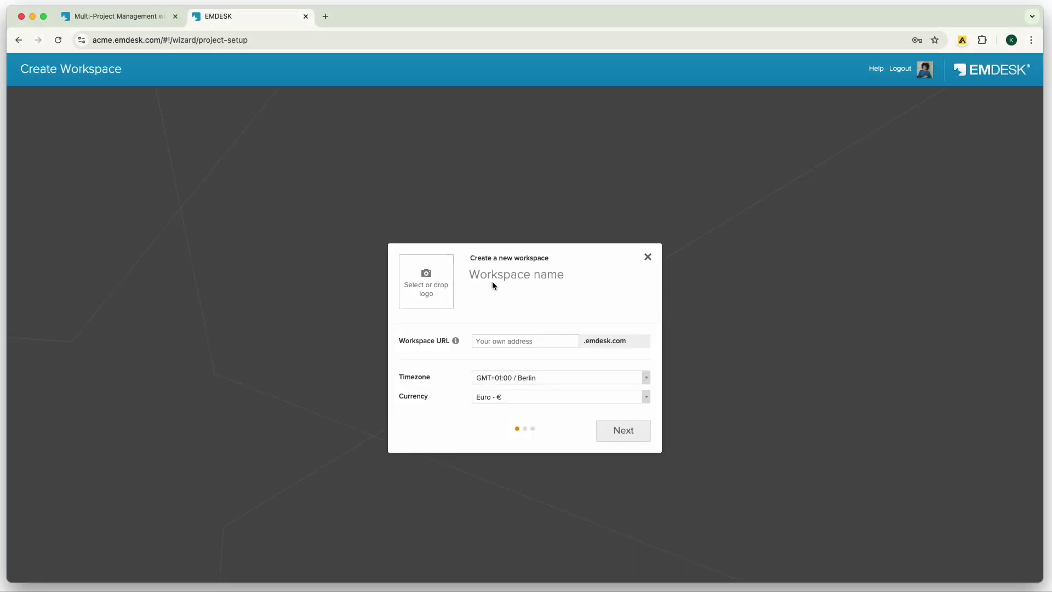
# Name the workspace 'EMDESK Workspace' with the emdeskworkspace address and continue to templates.
pyautogui.click(493, 286)
pyautogui.write('EMDESK ')
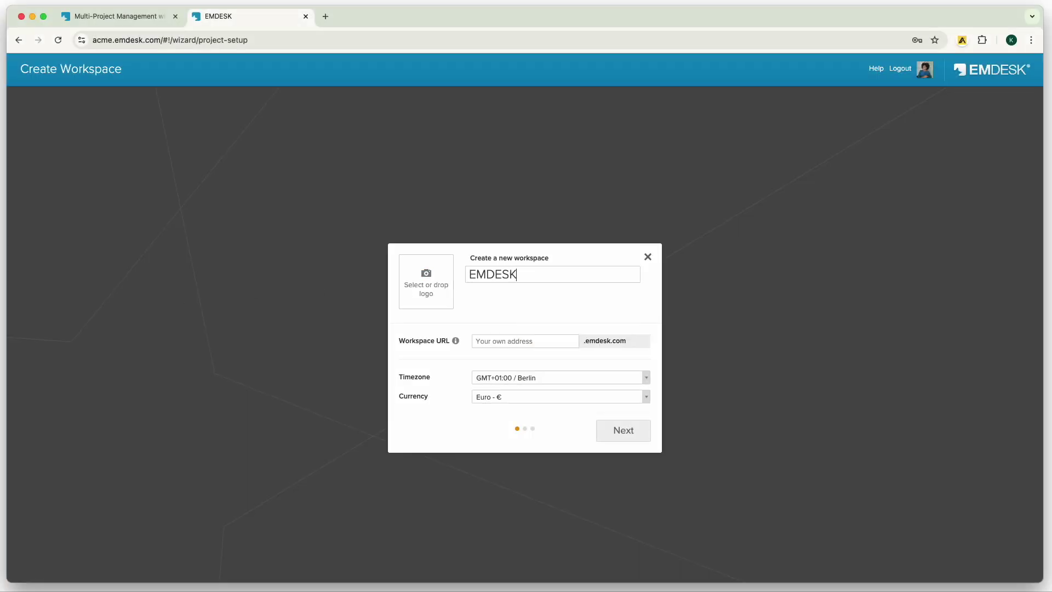
pyautogui.write('Workspace')
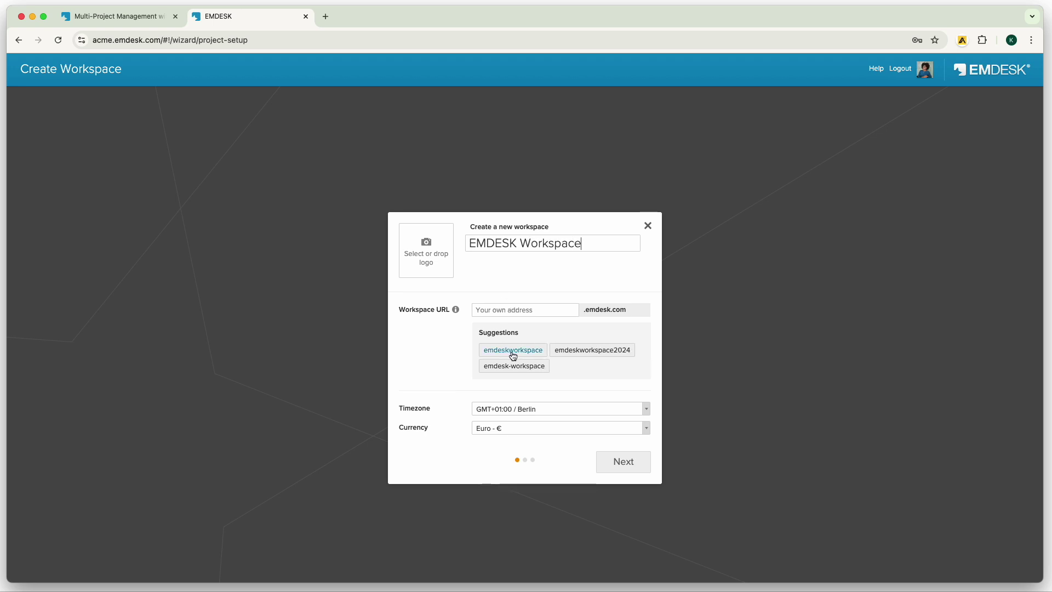
pyautogui.click(511, 351)
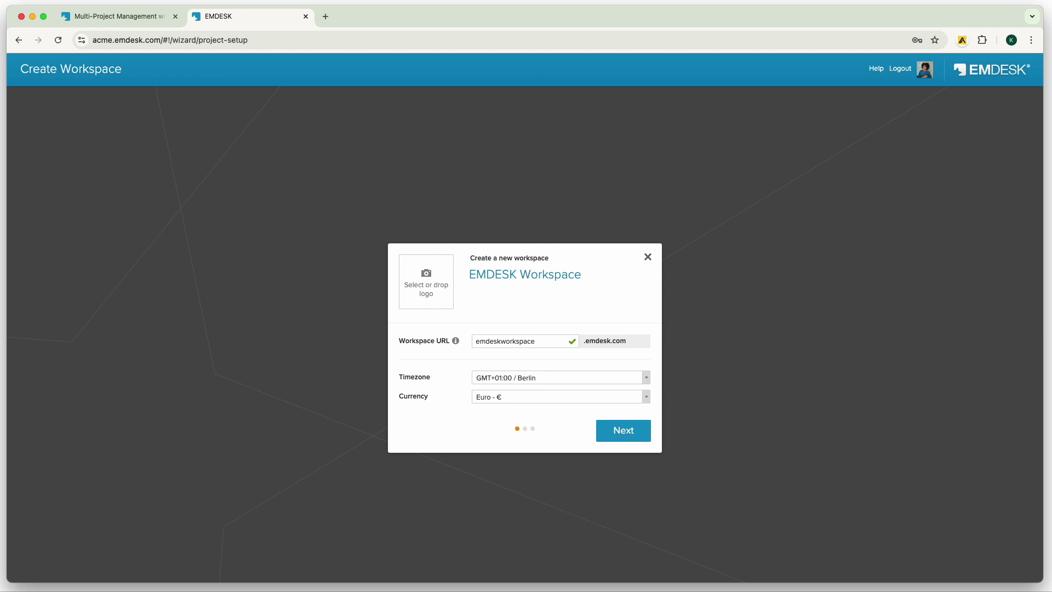
pyautogui.click(623, 430)
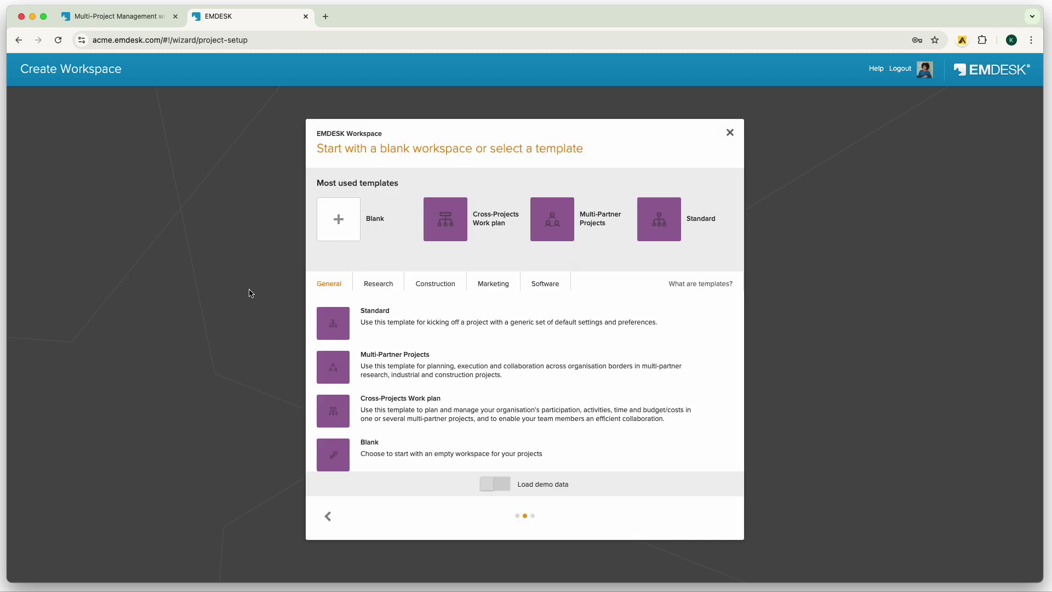
# Choose the Horizon Europe RIA research template without demo data and finish workspace setup.
pyautogui.click(375, 288)
pyautogui.click(433, 290)
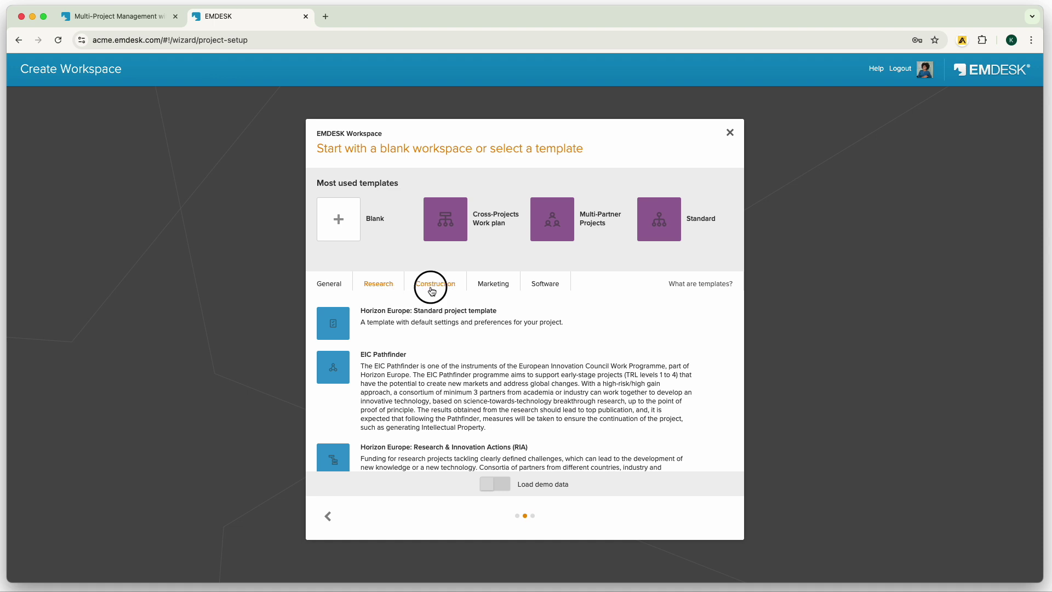
pyautogui.click(493, 289)
pyautogui.click(545, 289)
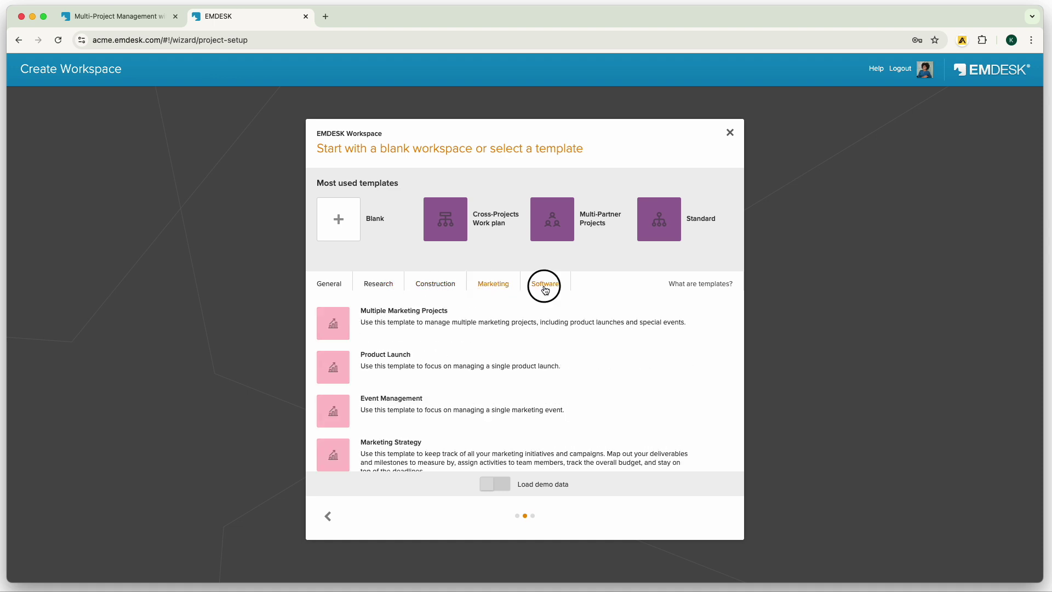
pyautogui.click(380, 289)
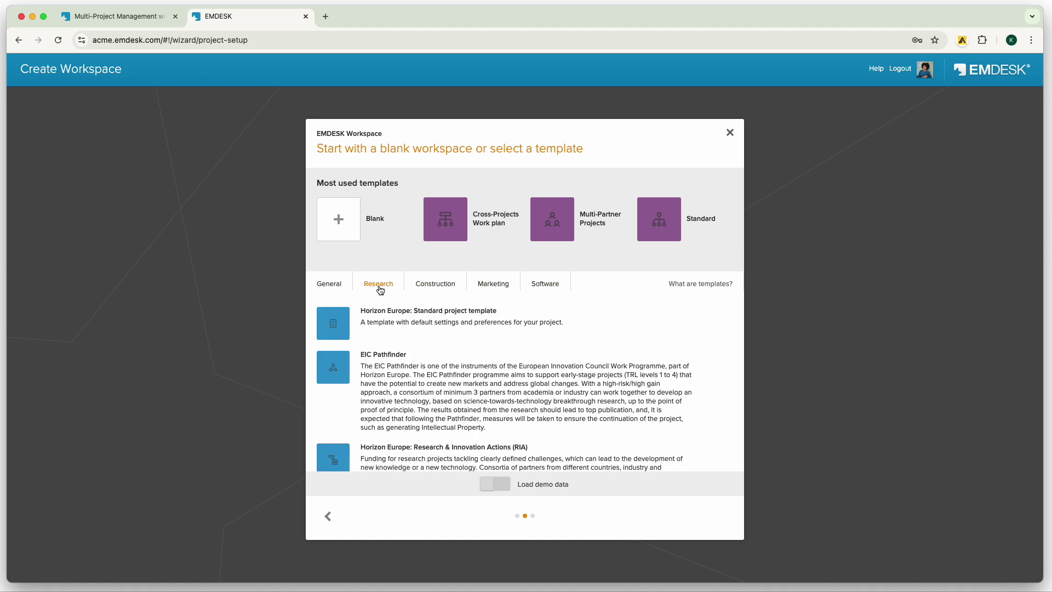
pyautogui.scroll(-3, 715, 384)
pyautogui.click(717, 360)
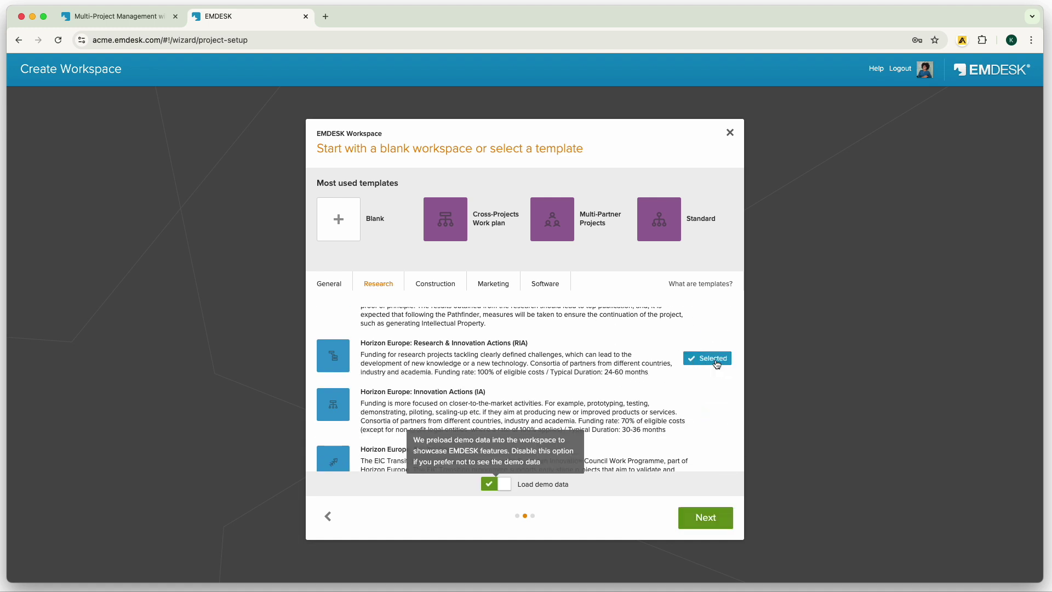
pyautogui.click(502, 486)
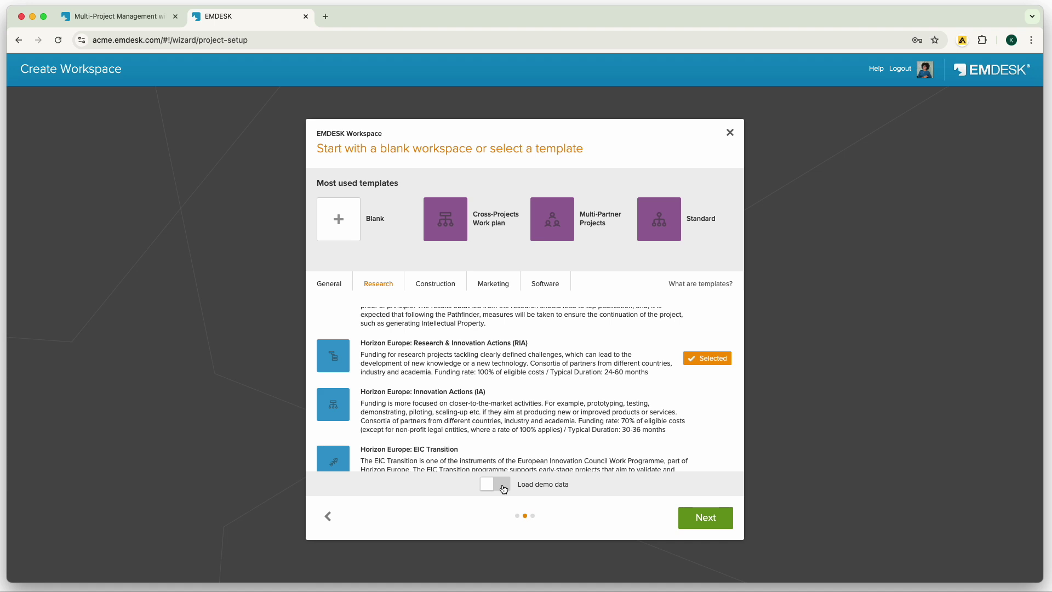
pyautogui.click(729, 521)
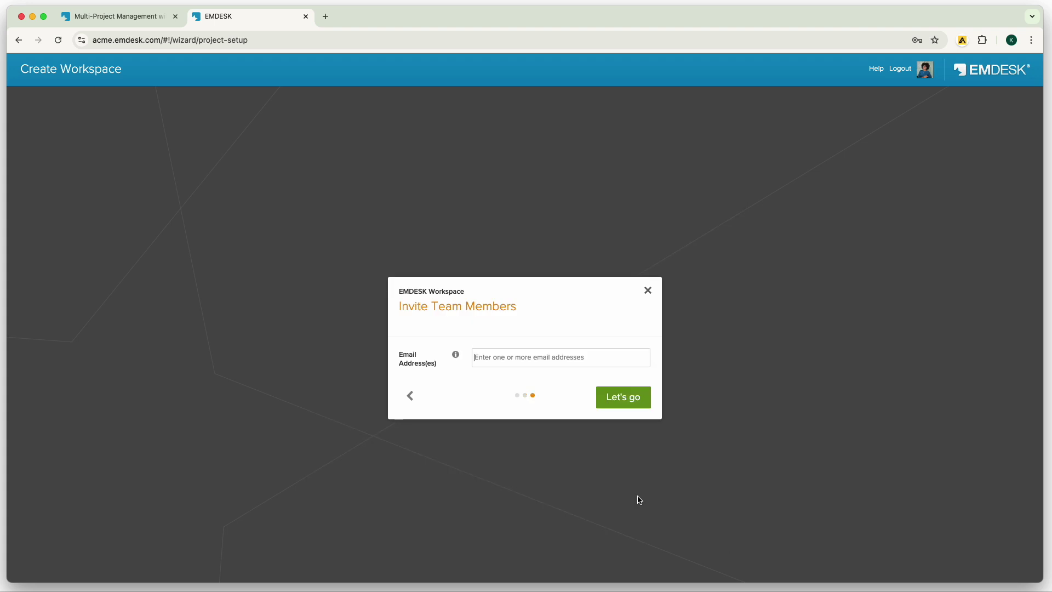
pyautogui.click(627, 403)
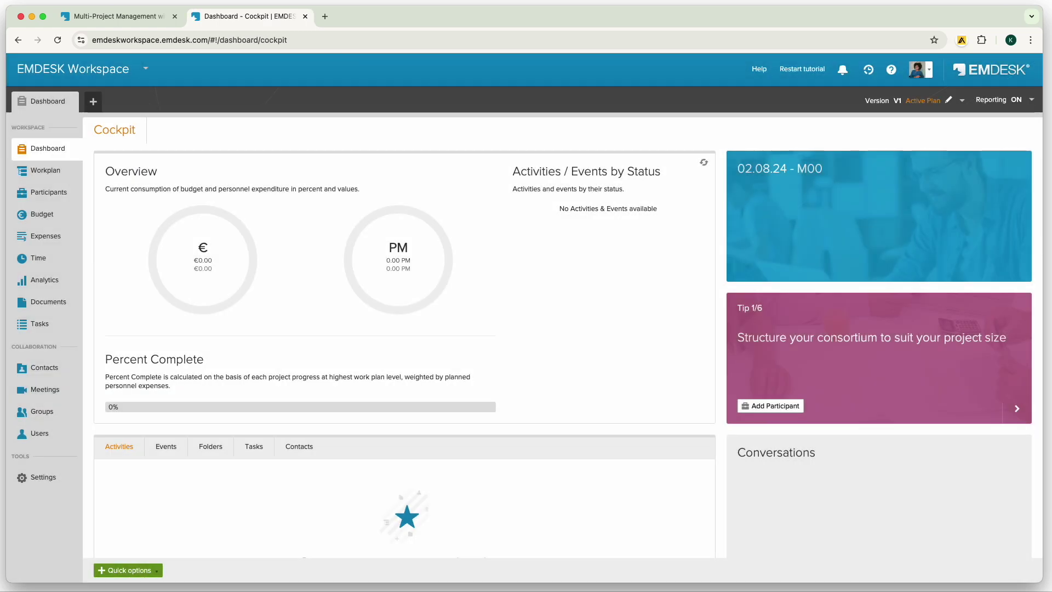
# Invite a new team member to the workspace by pasting their e-mail address.
pyautogui.click(51, 438)
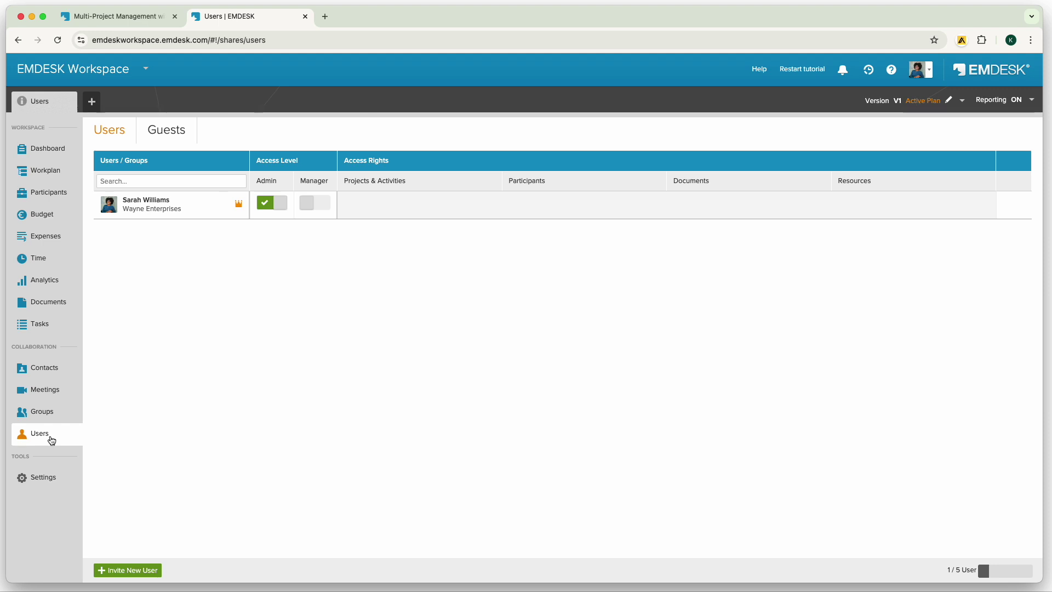
pyautogui.click(127, 572)
pyautogui.click(492, 193)
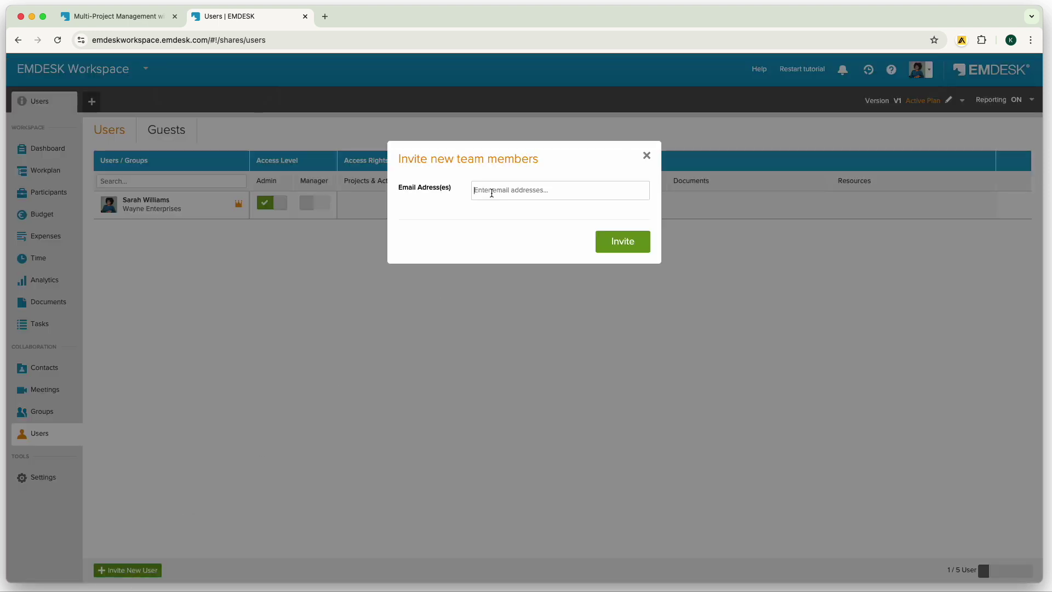
pyautogui.press('super+v')
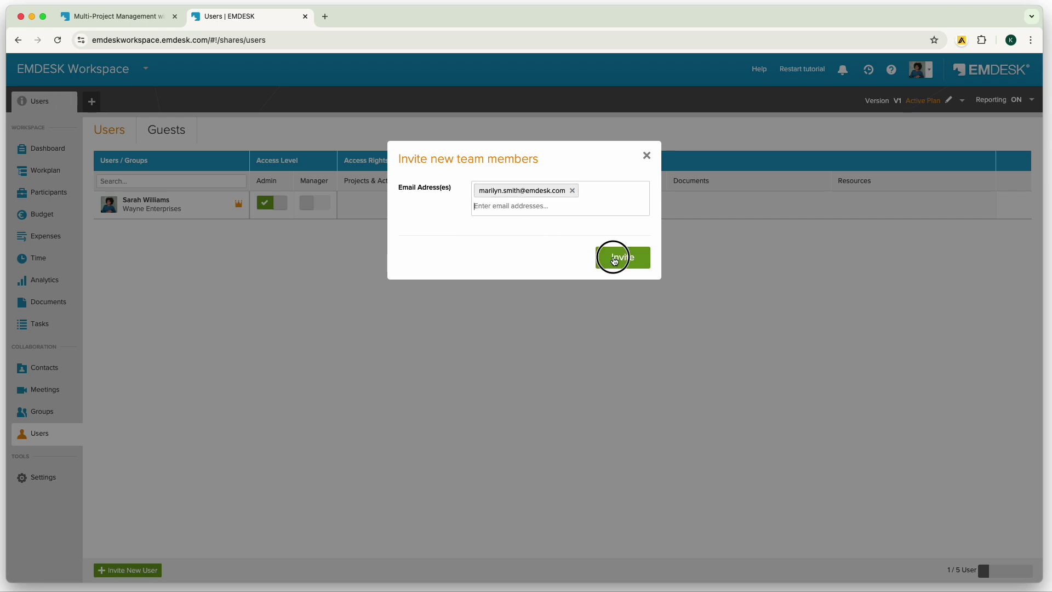
pyautogui.click(611, 257)
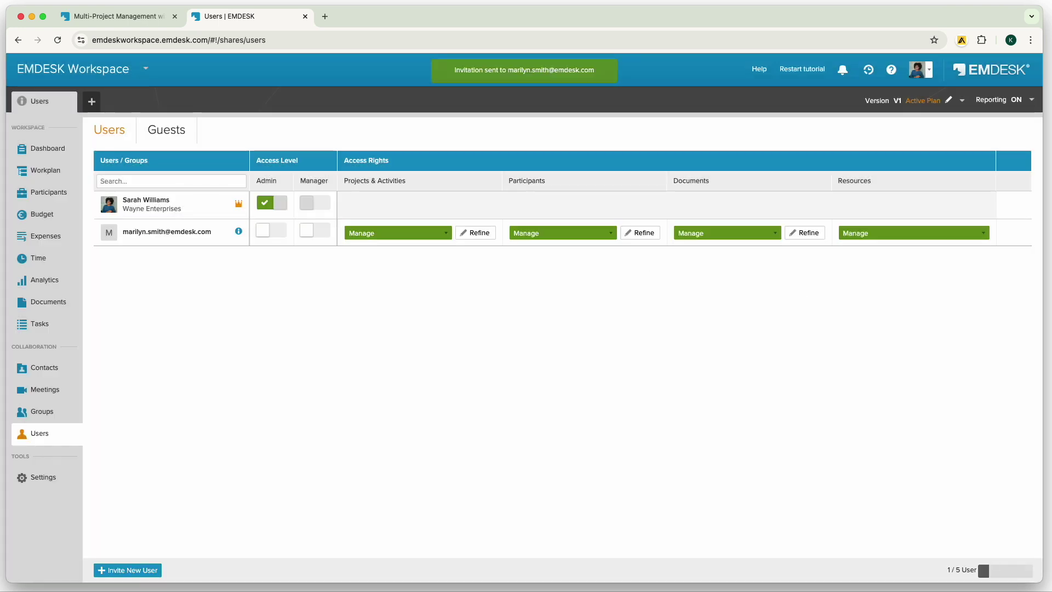
# Rename the first participant to 'EMDESK GmbH' with short code EM and the EMDESK logo.
pyautogui.click(51, 193)
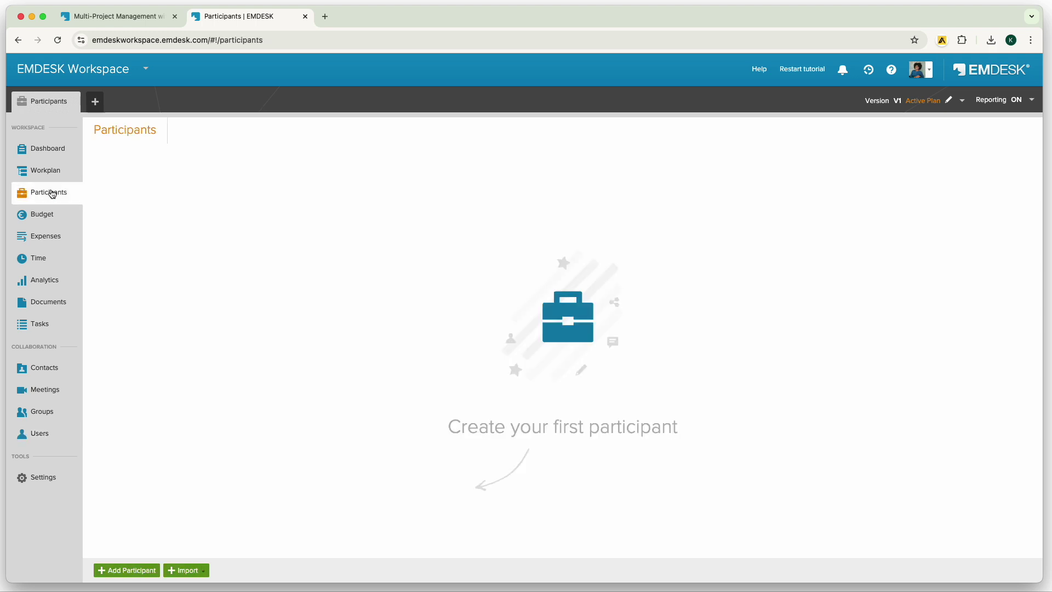
pyautogui.click(126, 570)
pyautogui.tripleClick(884, 157)
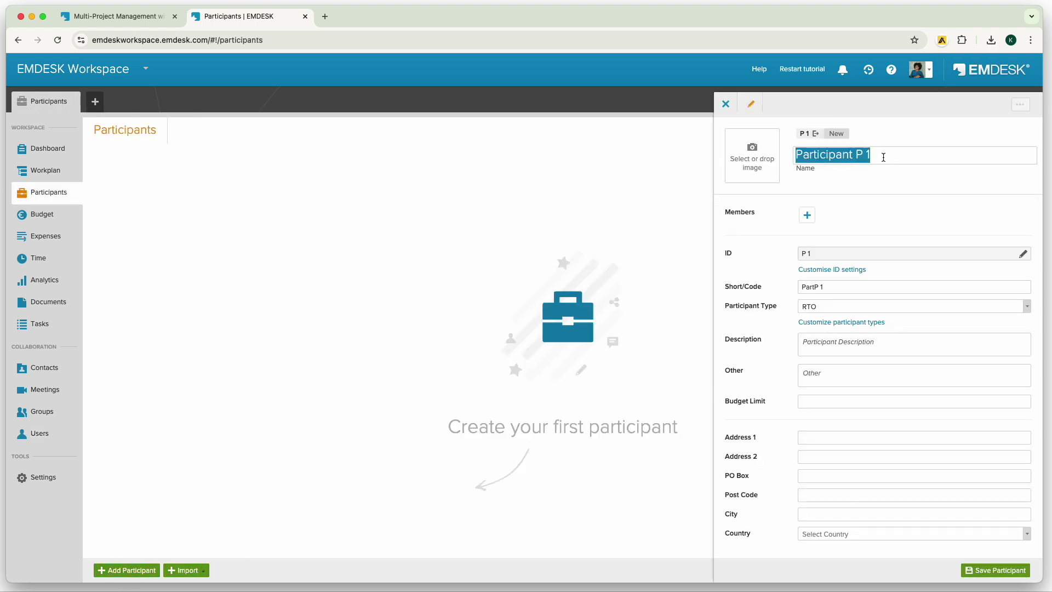
pyautogui.write('EMDESK GmbH')
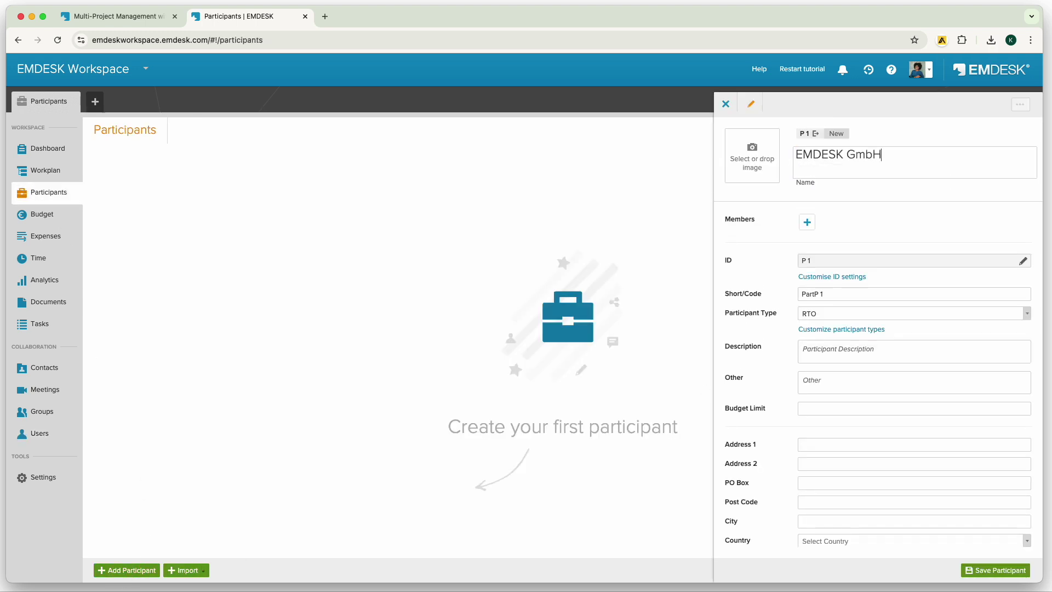
pyautogui.tripleClick(825, 294)
pyautogui.write('EMDESK')
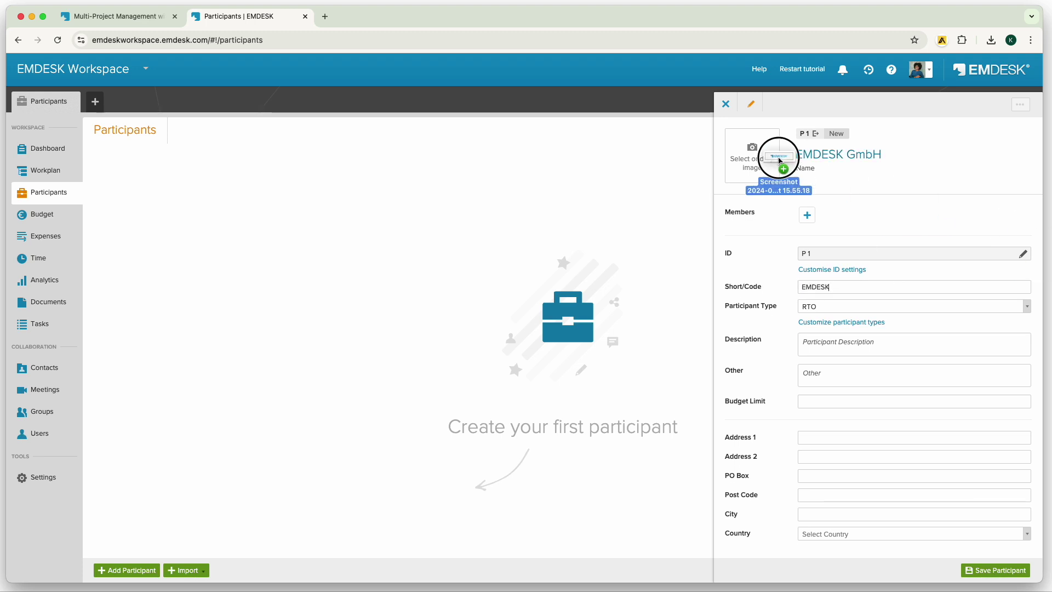
pyautogui.moveTo(783, 170); pyautogui.dragTo(778, 165)
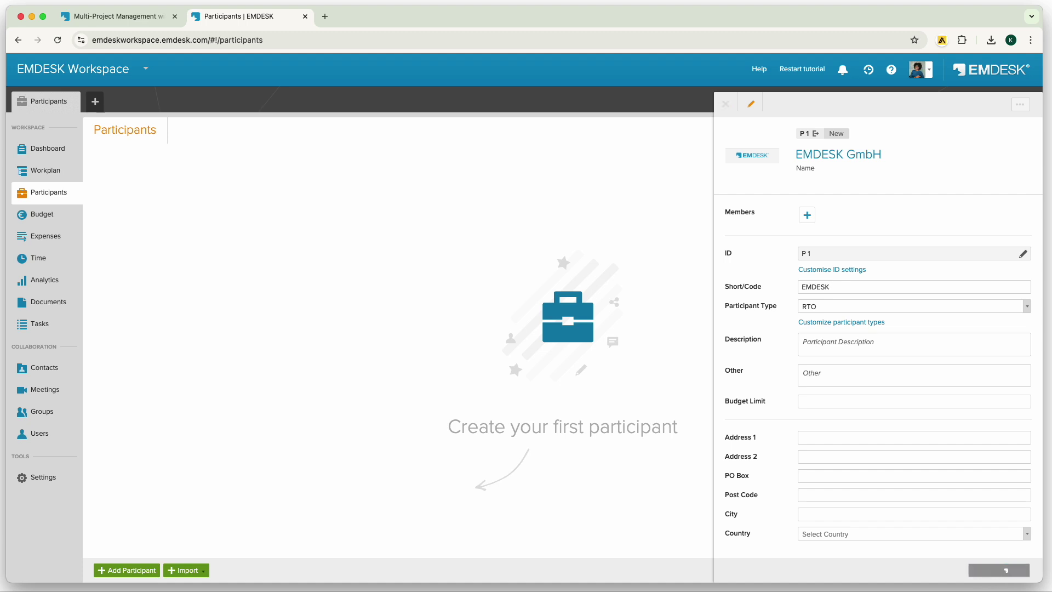
pyautogui.click(1000, 571)
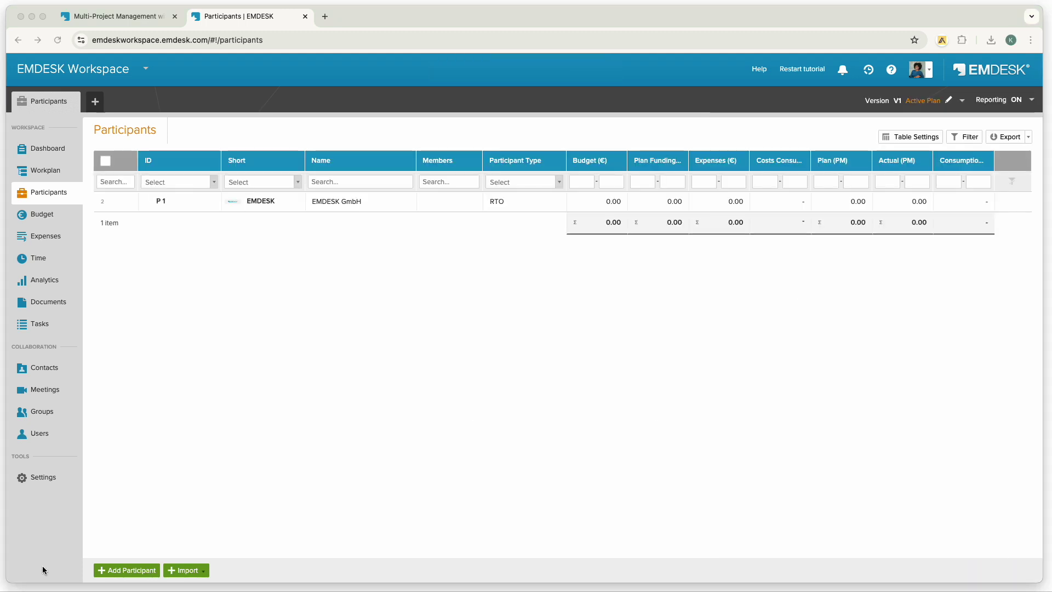
# Add participant 'AstraNova Technologies' with short code A and an orange star logo.
pyautogui.click(121, 571)
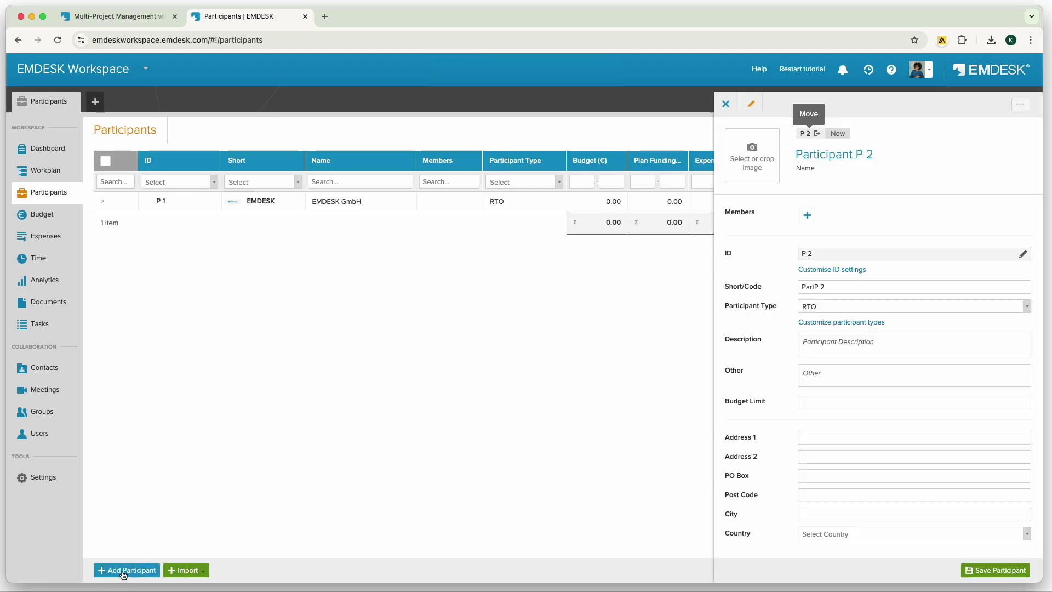
pyautogui.tripleClick(842, 155)
pyautogui.write('AstraNov')
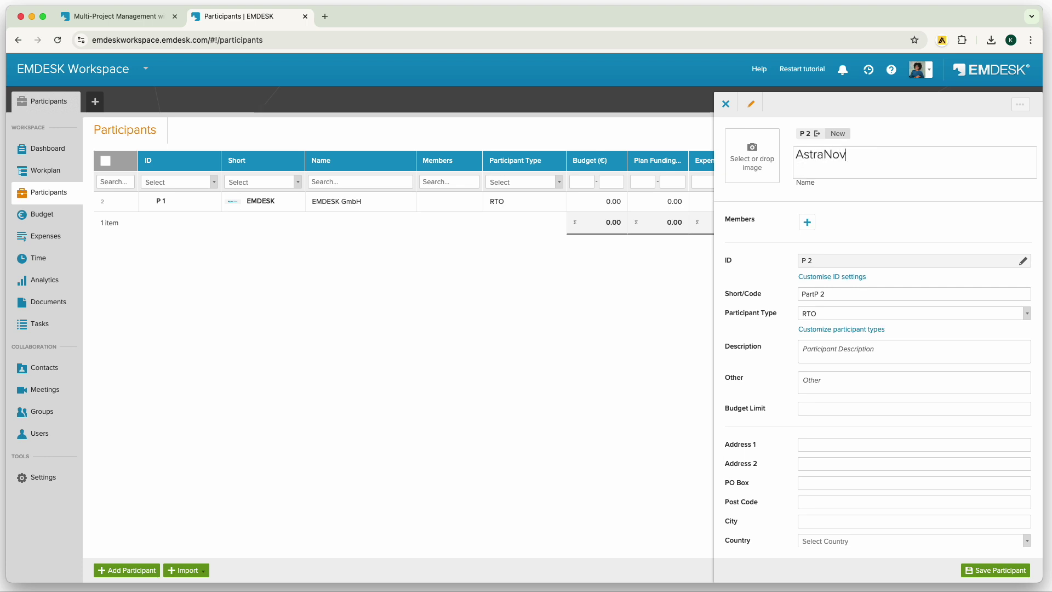
pyautogui.write('a Technologies')
pyautogui.click(829, 294)
pyautogui.tripleClick(833, 287)
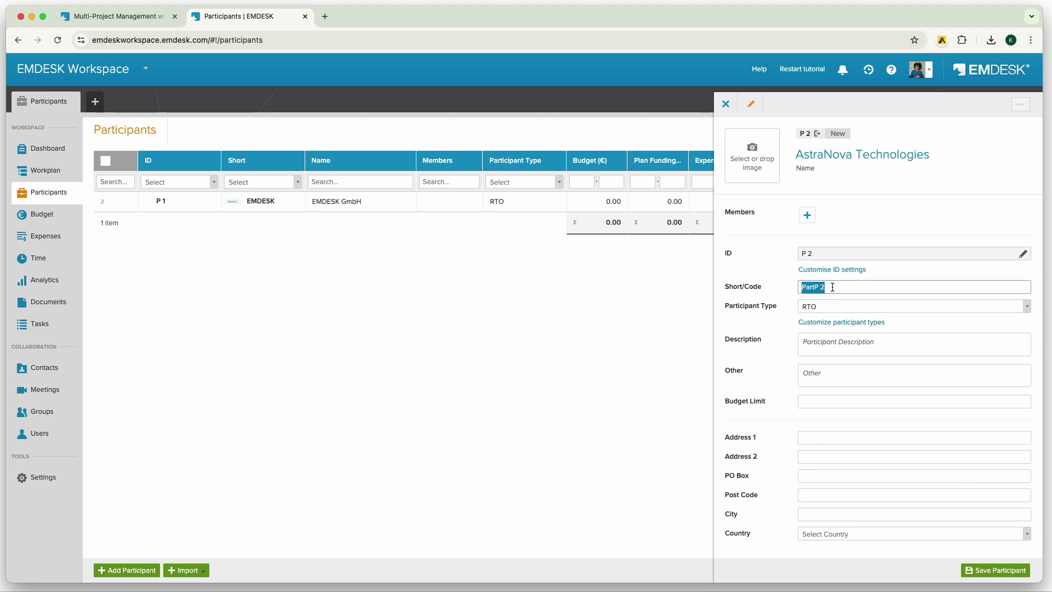
pyautogui.write('AstaNova')
pyautogui.moveTo(823, 153); pyautogui.dragTo(754, 154)
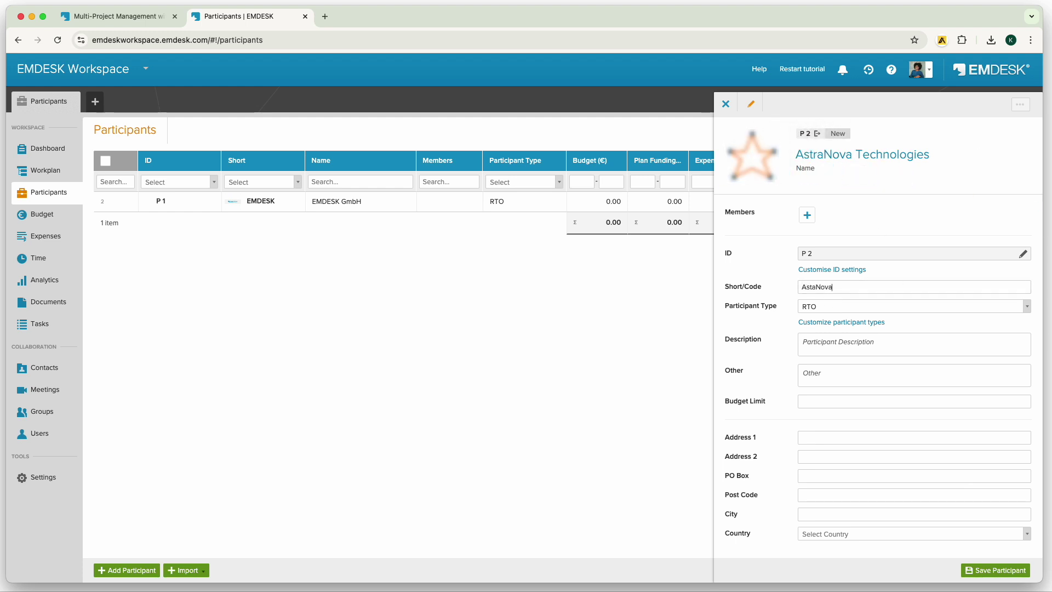
pyautogui.click(1010, 577)
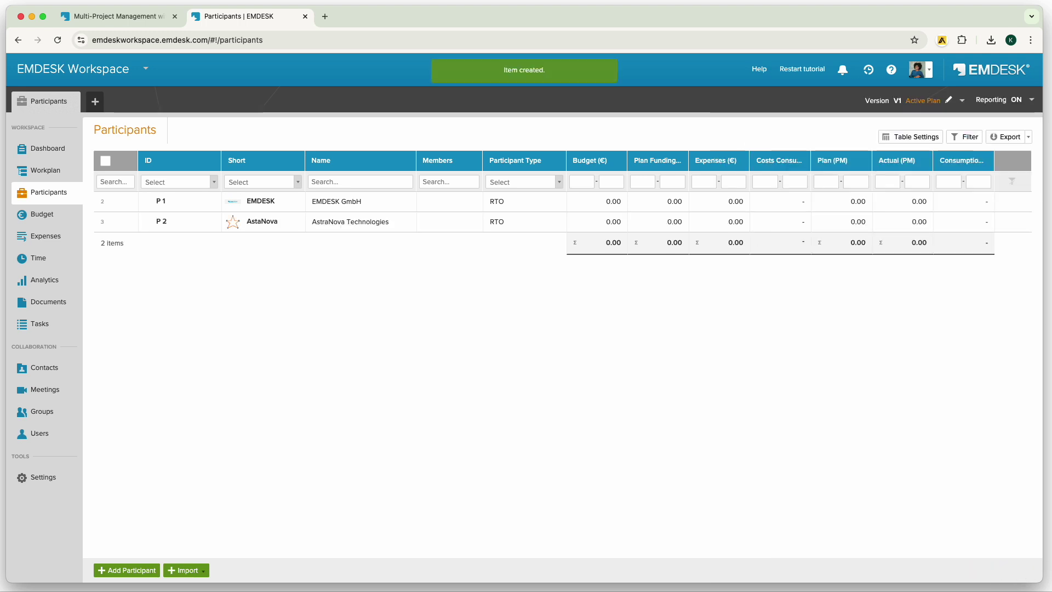
pyautogui.click(41, 479)
# In participant ID settings, rename numbering Level 2 from 'Team' to 'Staff'.
pyautogui.click(53, 215)
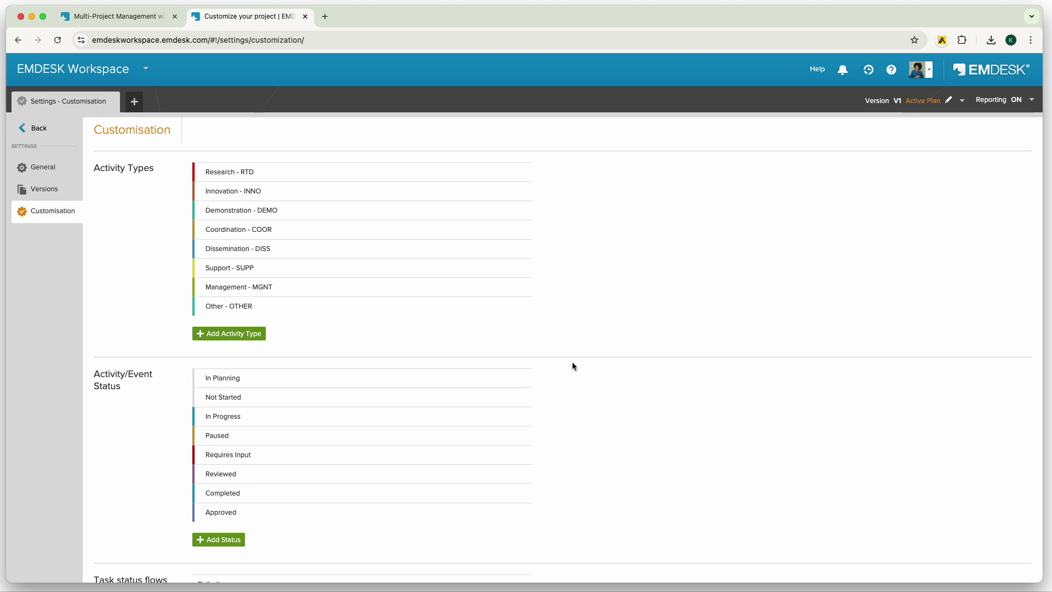
pyautogui.scroll(-3, 573, 364)
pyautogui.scroll(-4, 574, 366)
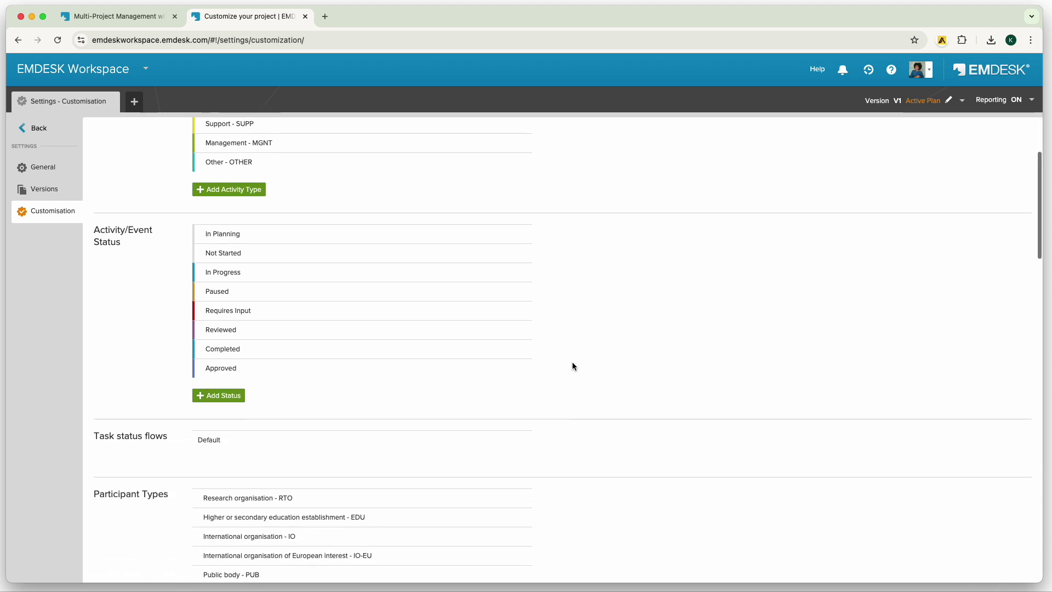
pyautogui.scroll(-6, 573, 366)
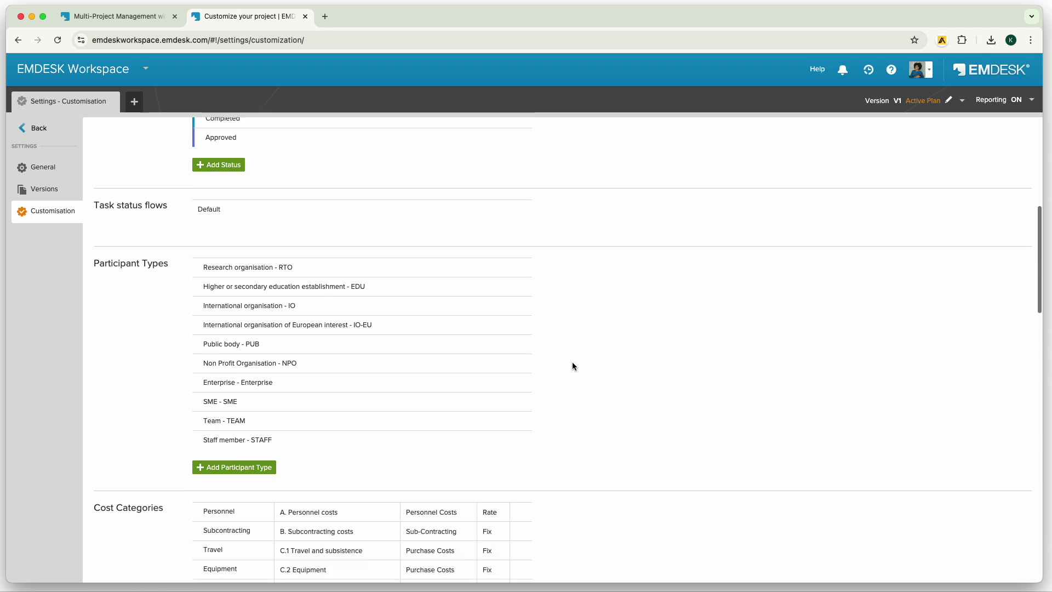
pyautogui.scroll(-4, 572, 365)
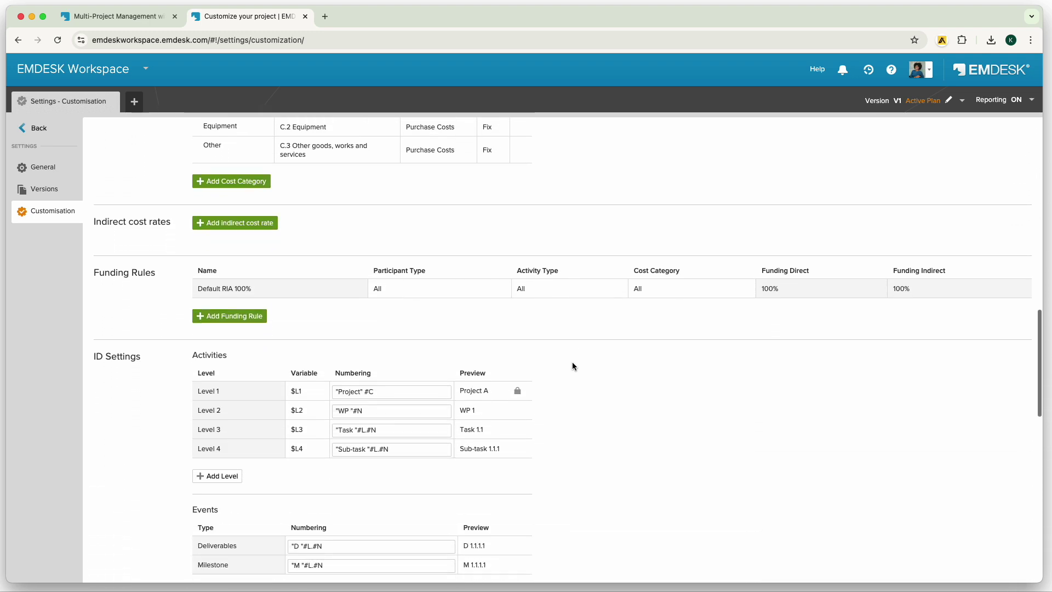
pyautogui.scroll(-3, 572, 366)
pyautogui.scroll(-7, 573, 366)
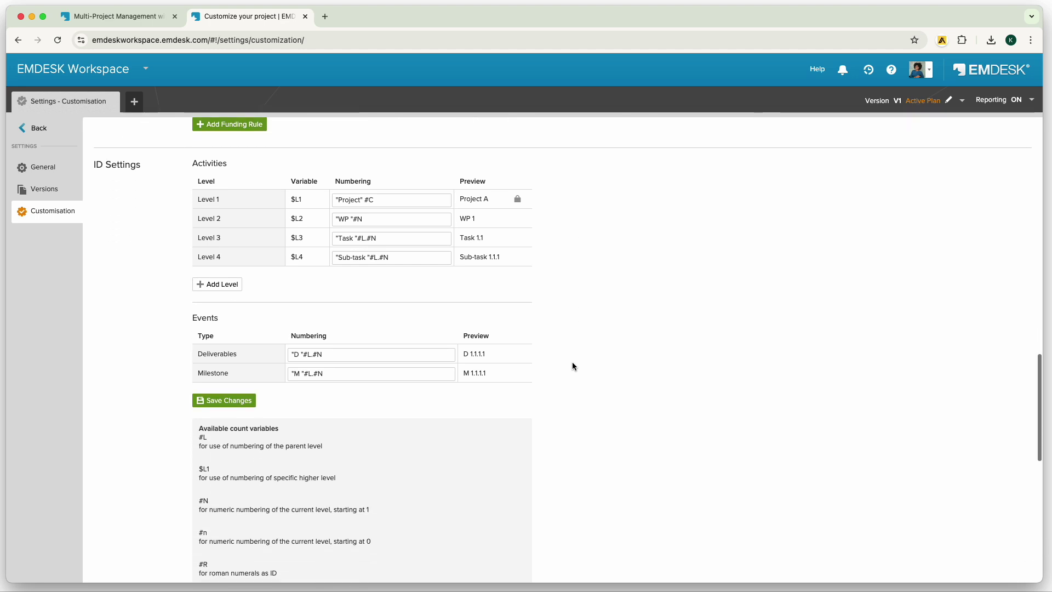
pyautogui.scroll(-5, 572, 366)
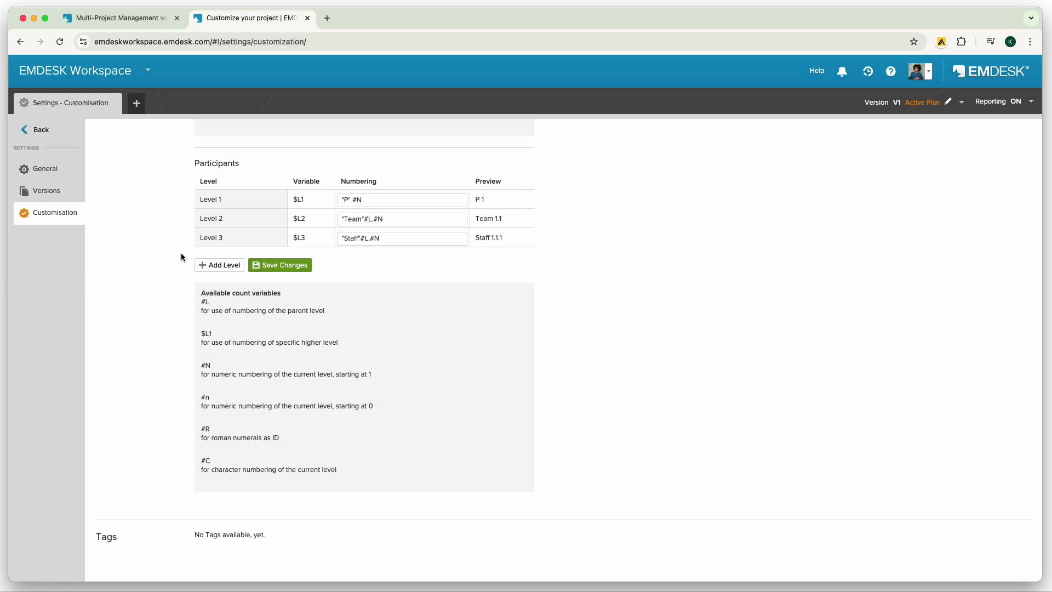
pyautogui.doubleClick(352, 239)
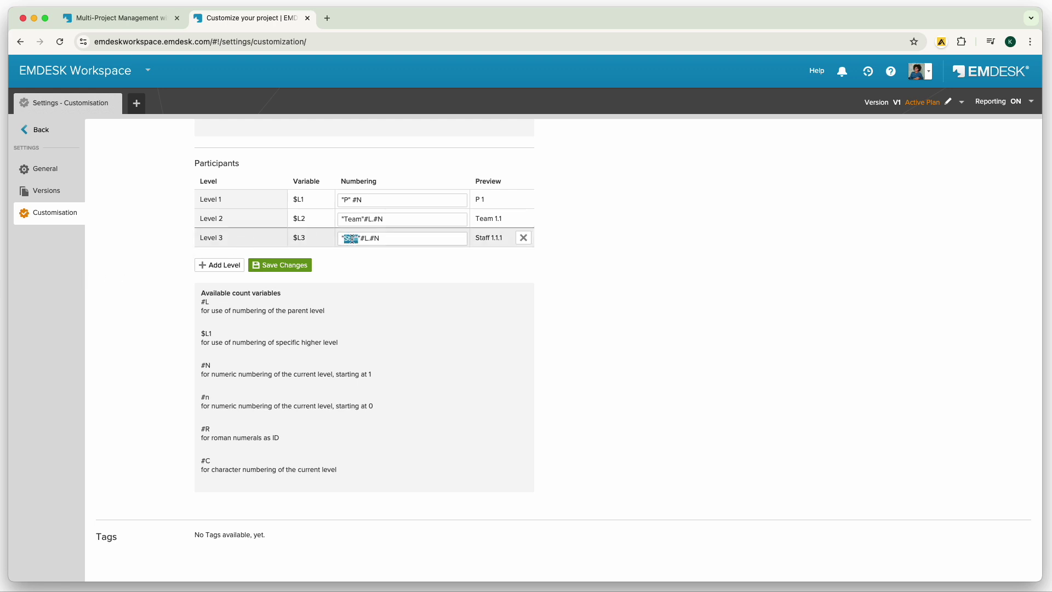
pyautogui.hotkey('ctrl', 'c')
pyautogui.doubleClick(352, 220)
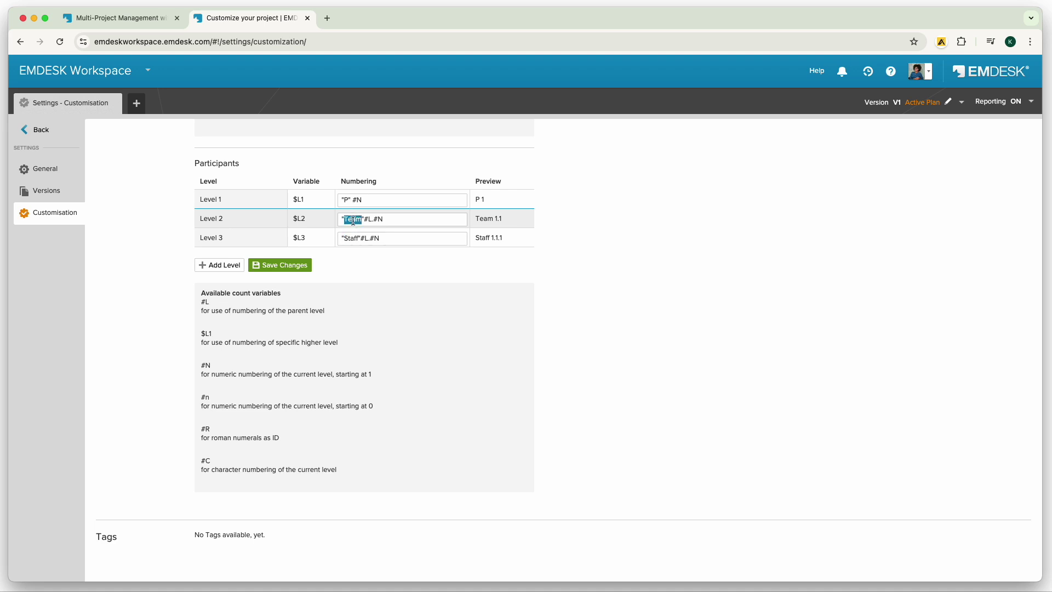
pyautogui.hotkey('ctrl', 'v')
# Delete the third participant numbering level and save the ID settings.
pyautogui.click(524, 239)
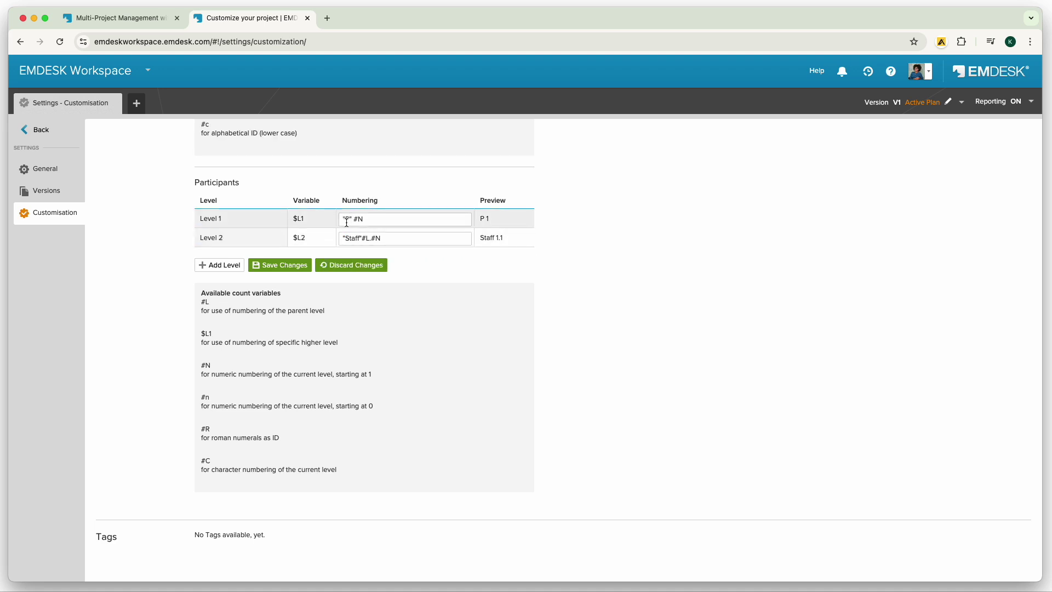
pyautogui.click(268, 266)
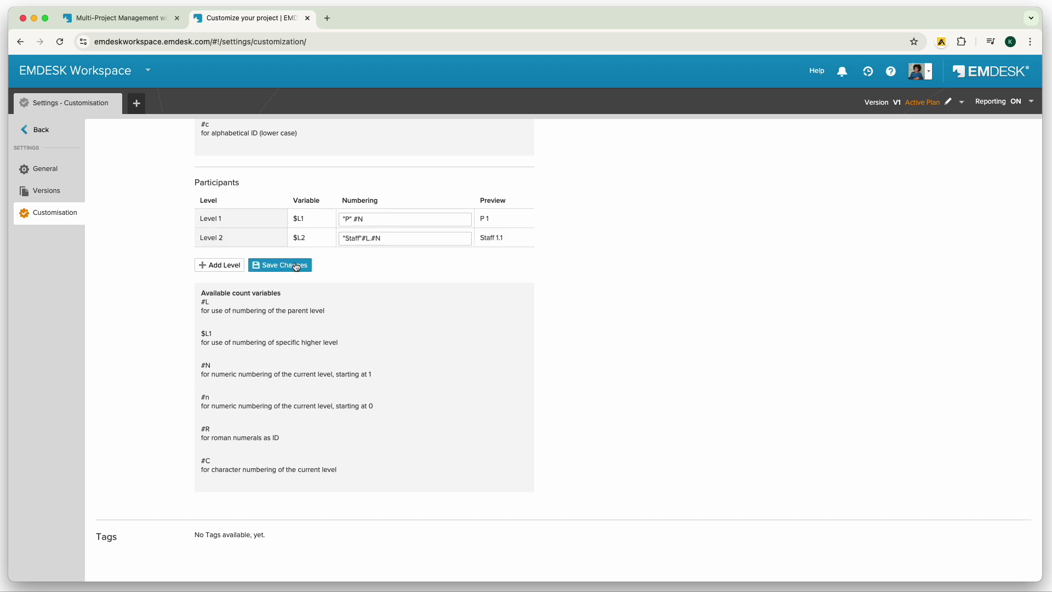
pyautogui.click(34, 129)
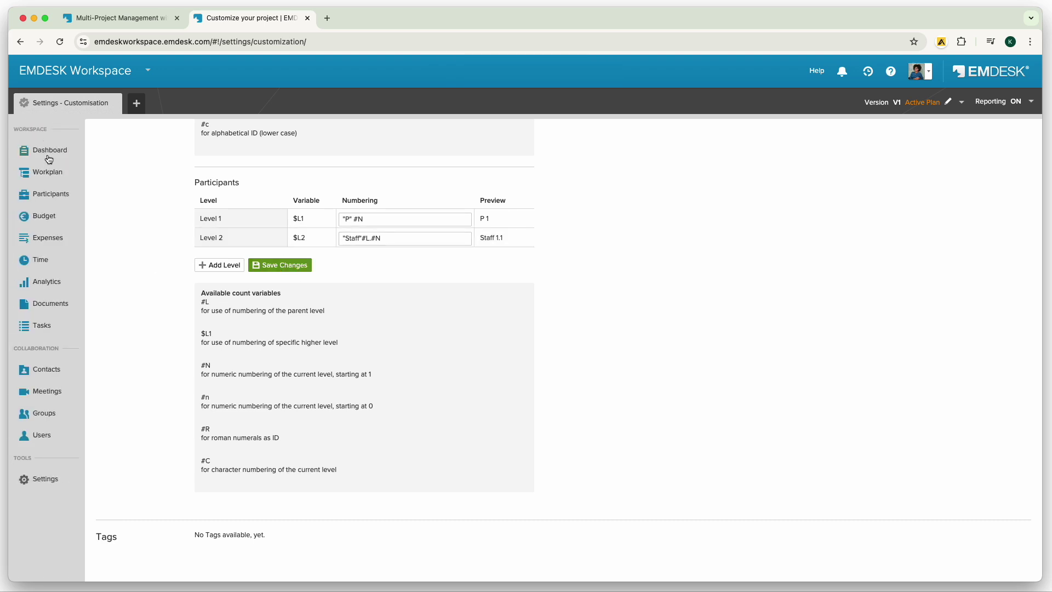
# Add a sub-participant under P 1 with the staff member's name, first-name short code and photo.
pyautogui.click(46, 192)
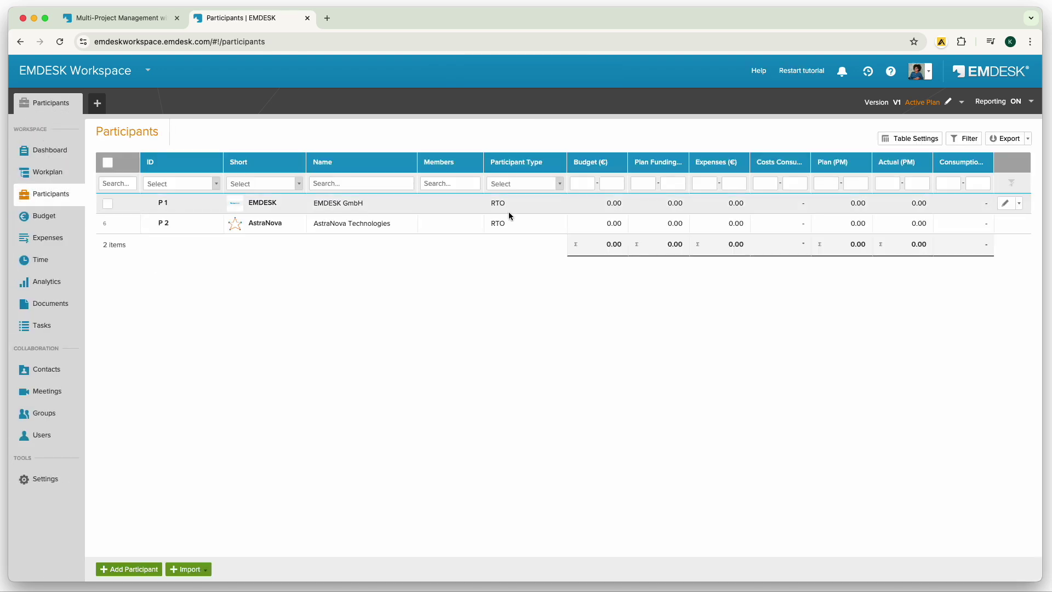
pyautogui.click(1019, 203)
pyautogui.click(986, 159)
pyautogui.click(874, 156)
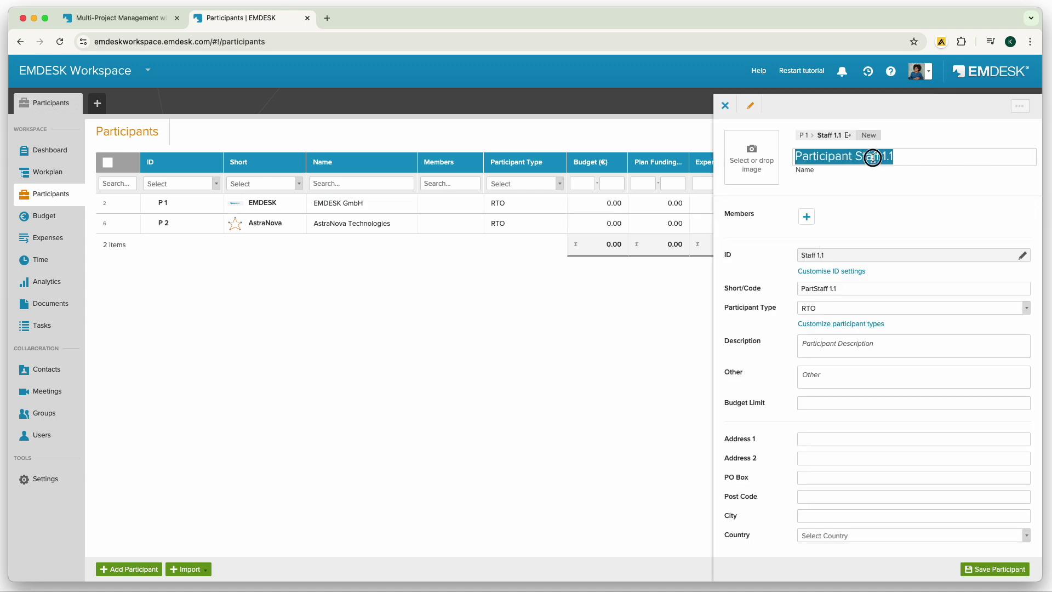
pyautogui.click(858, 296)
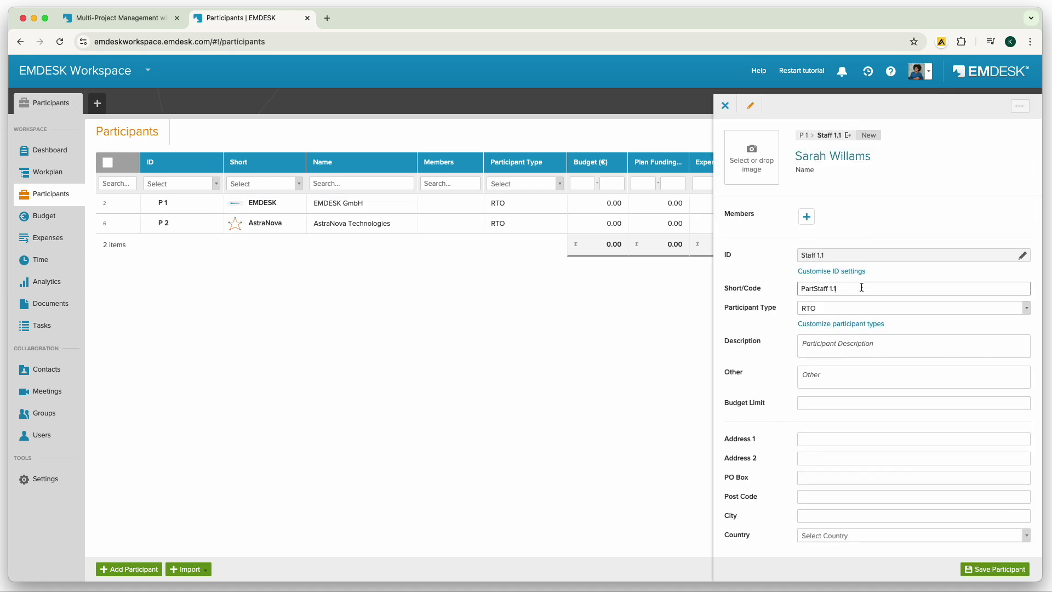
pyautogui.tripleClick(861, 289)
pyautogui.doubleClick(828, 288)
pyautogui.press('BackSpace')
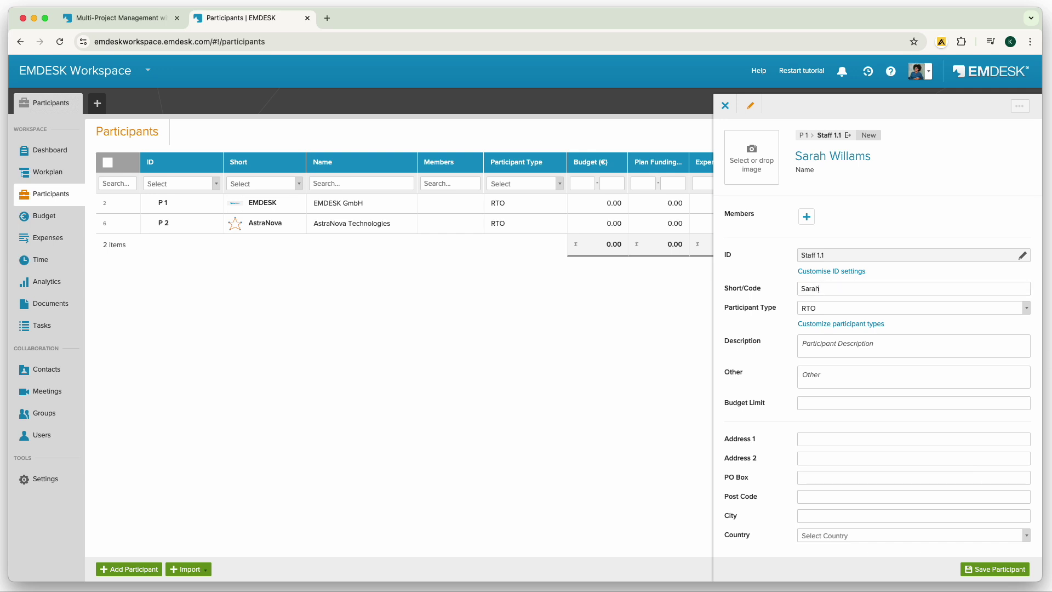
pyautogui.moveTo(942, 219); pyautogui.dragTo(752, 157)
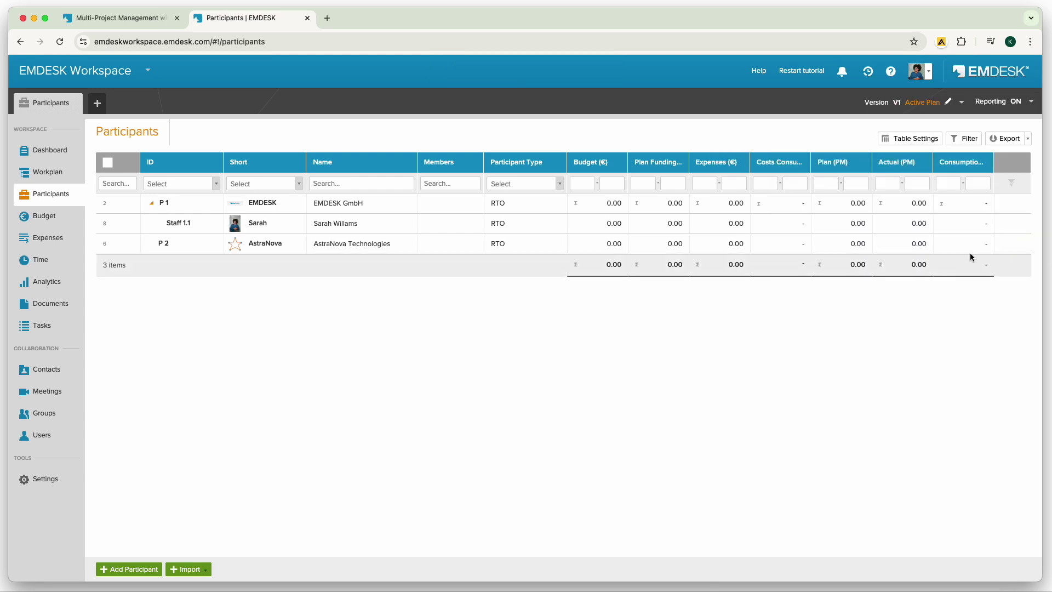
pyautogui.click(930, 246)
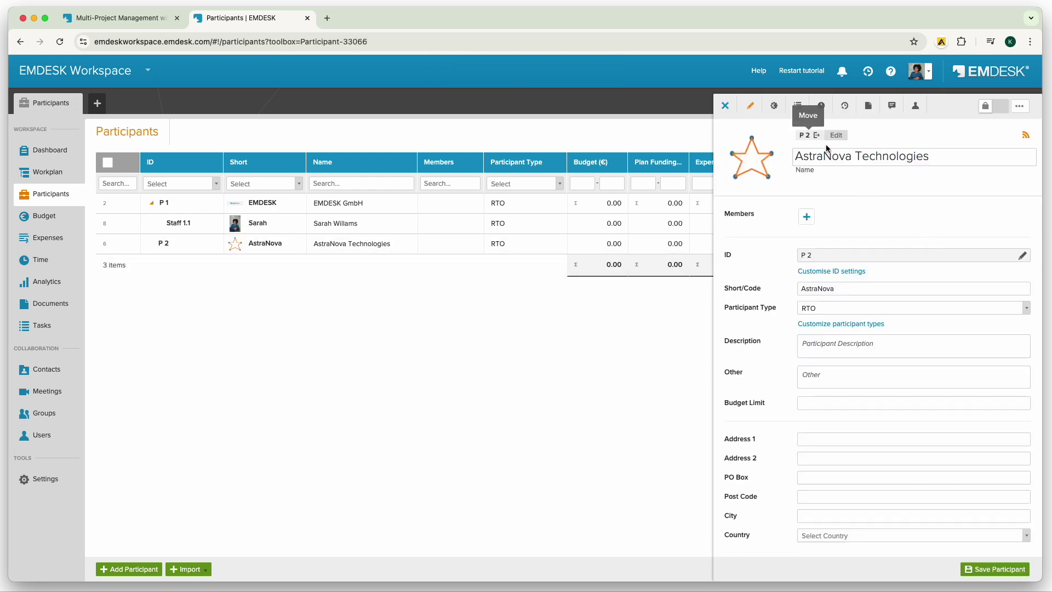
# Move AstraNova Technologies under P 1, then delete it and confirm.
pyautogui.click(817, 135)
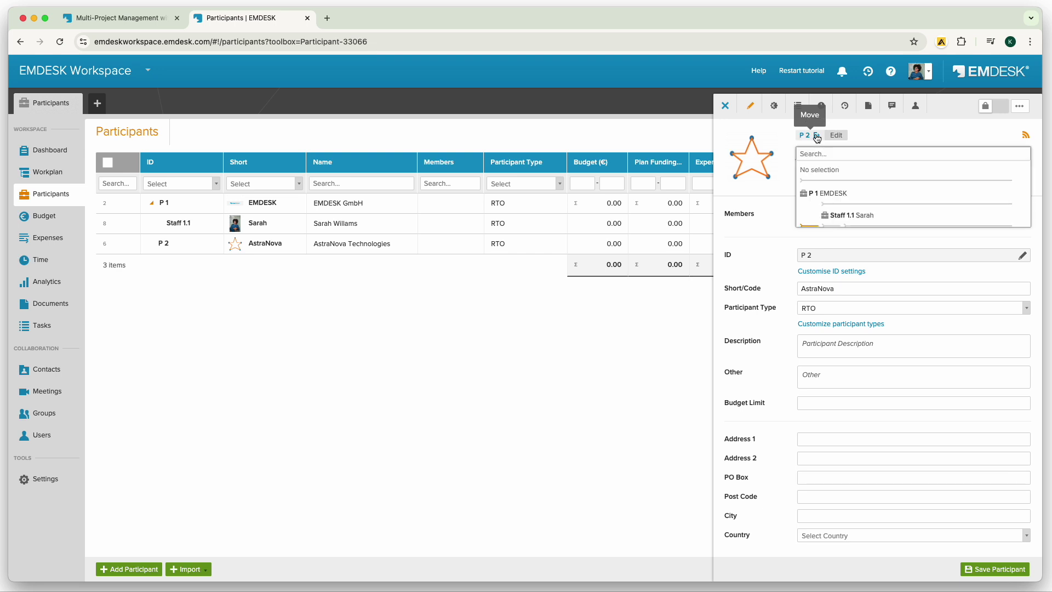
pyautogui.click(823, 204)
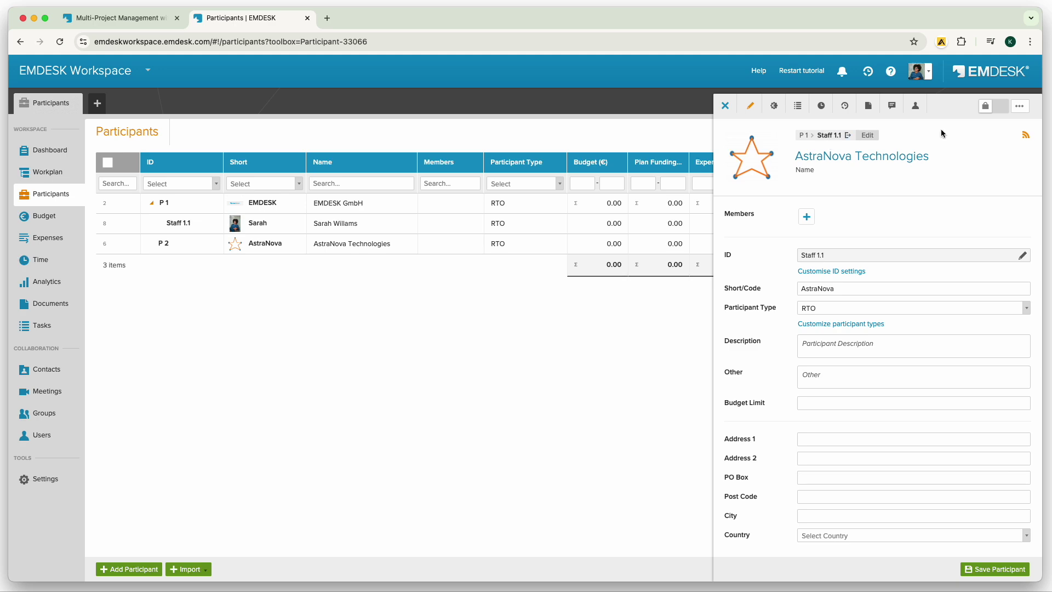
pyautogui.click(1020, 107)
pyautogui.click(980, 159)
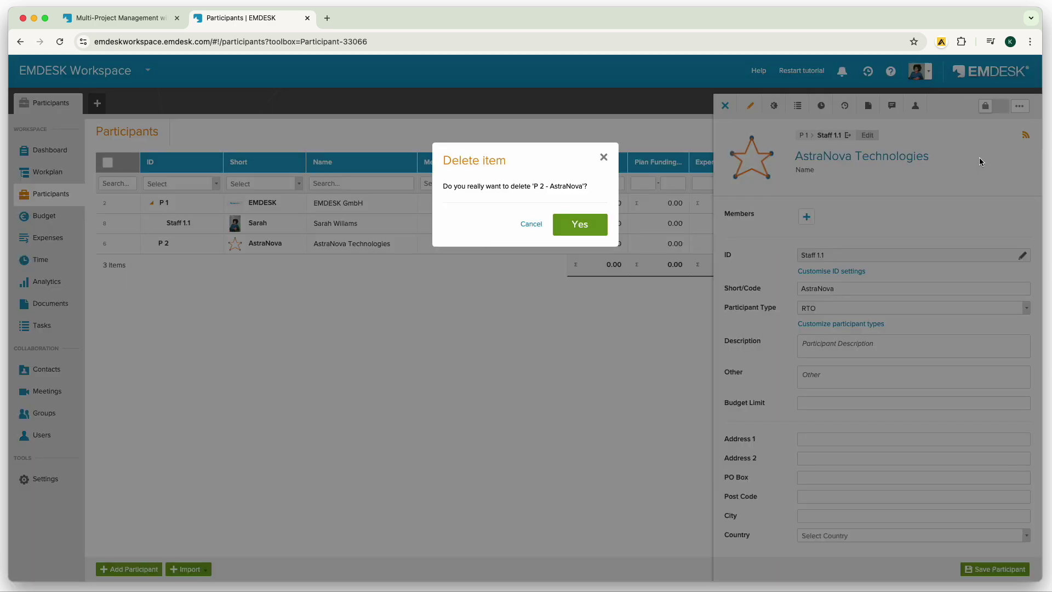
pyautogui.click(598, 227)
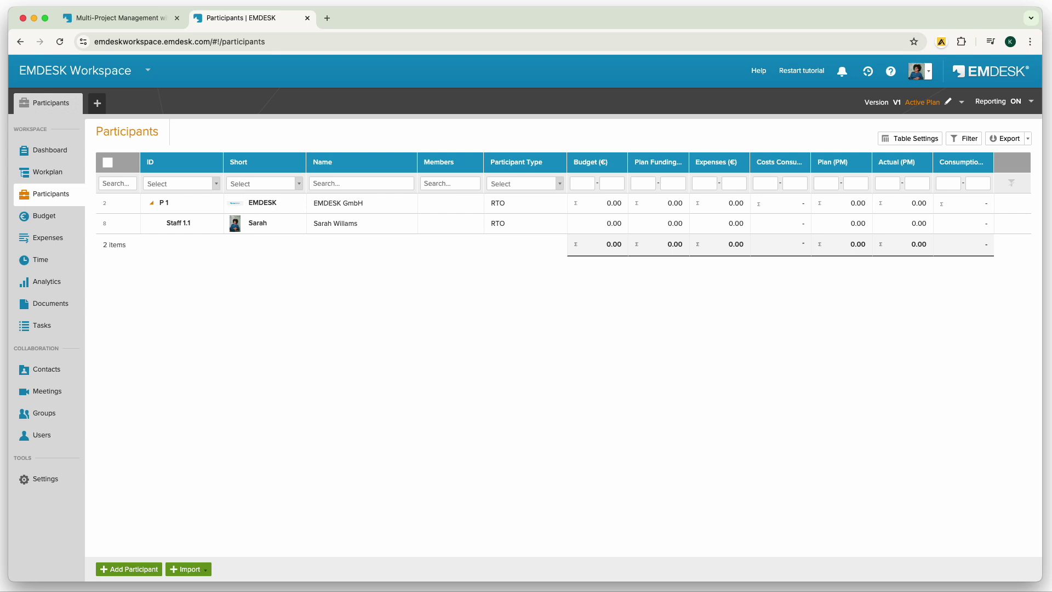
pyautogui.click(900, 227)
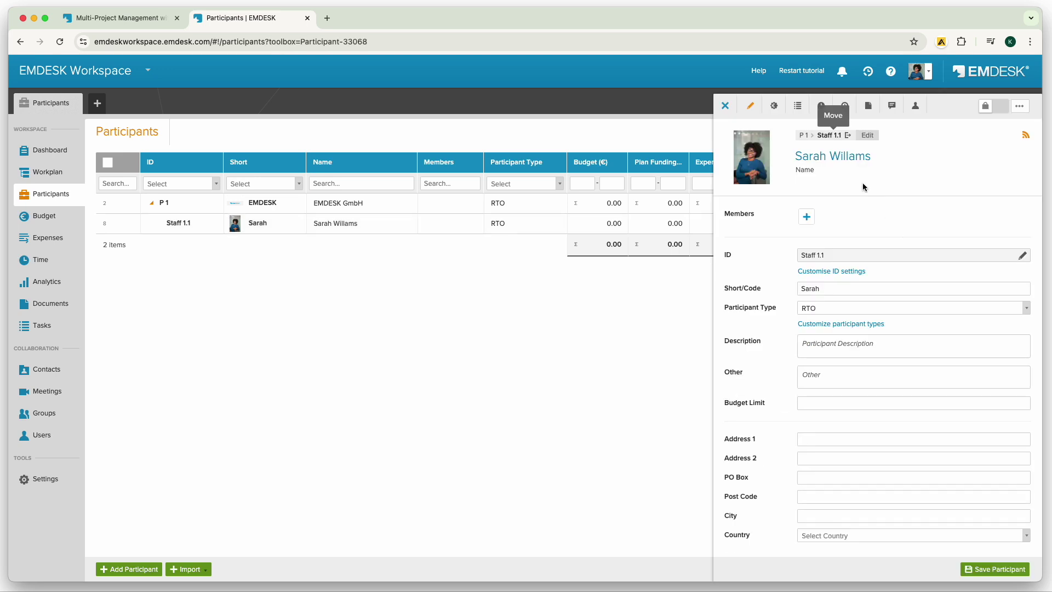
# Add an 8,000 €/PM personnel cost rate named after the staff member, budgeting enabled, and save.
pyautogui.click(775, 106)
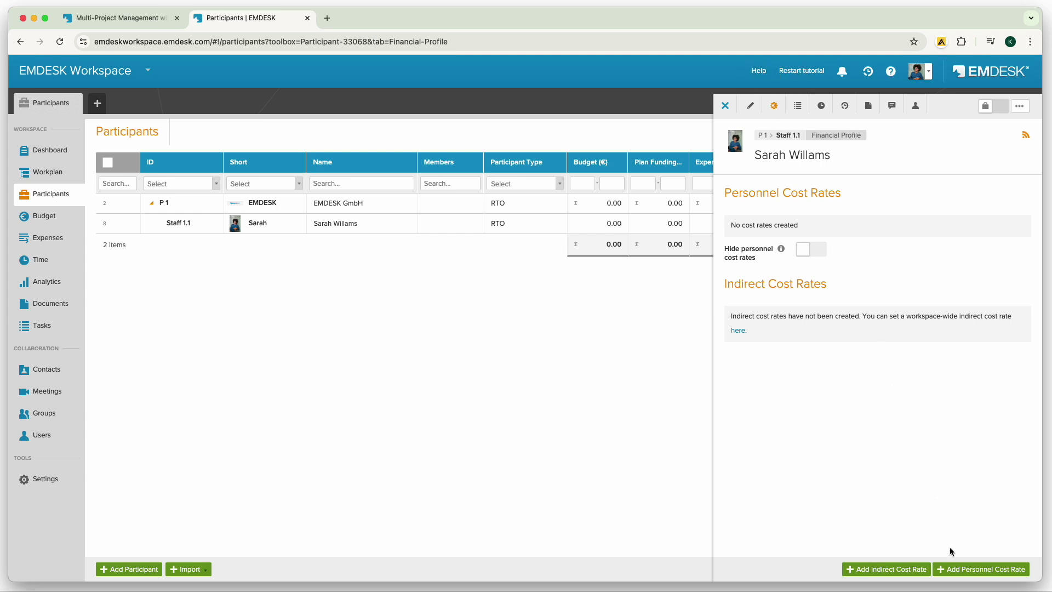
pyautogui.click(962, 570)
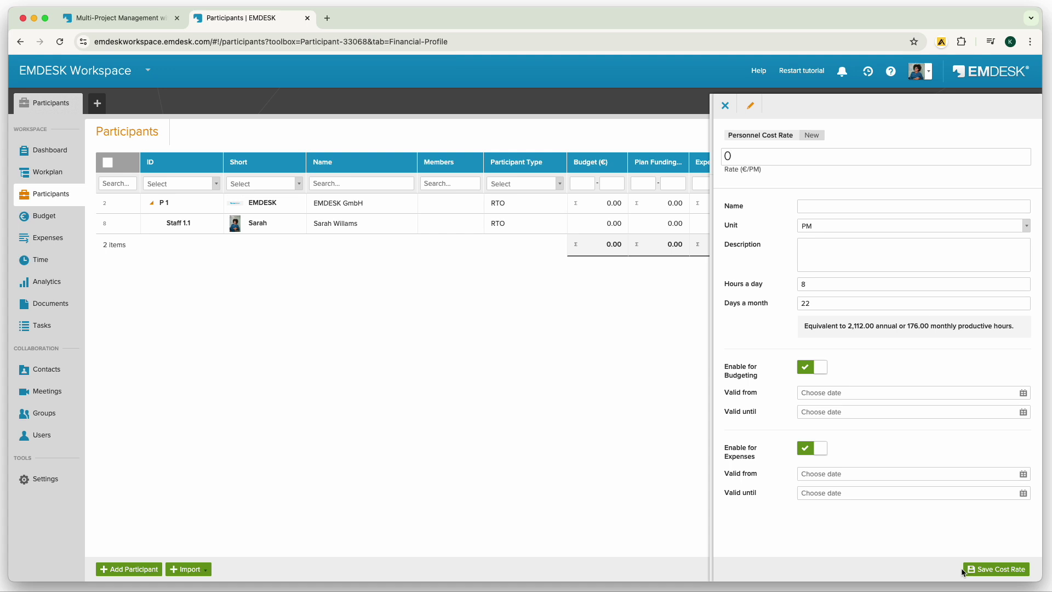
pyautogui.write('8000')
pyautogui.click(811, 206)
pyautogui.click(894, 227)
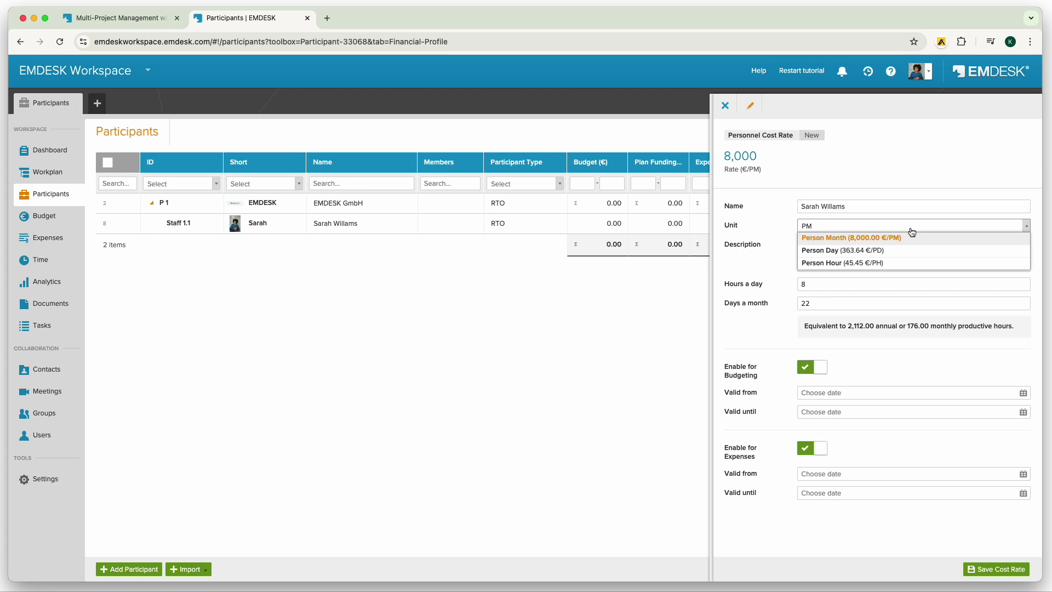
pyautogui.click(820, 370)
pyautogui.click(820, 370)
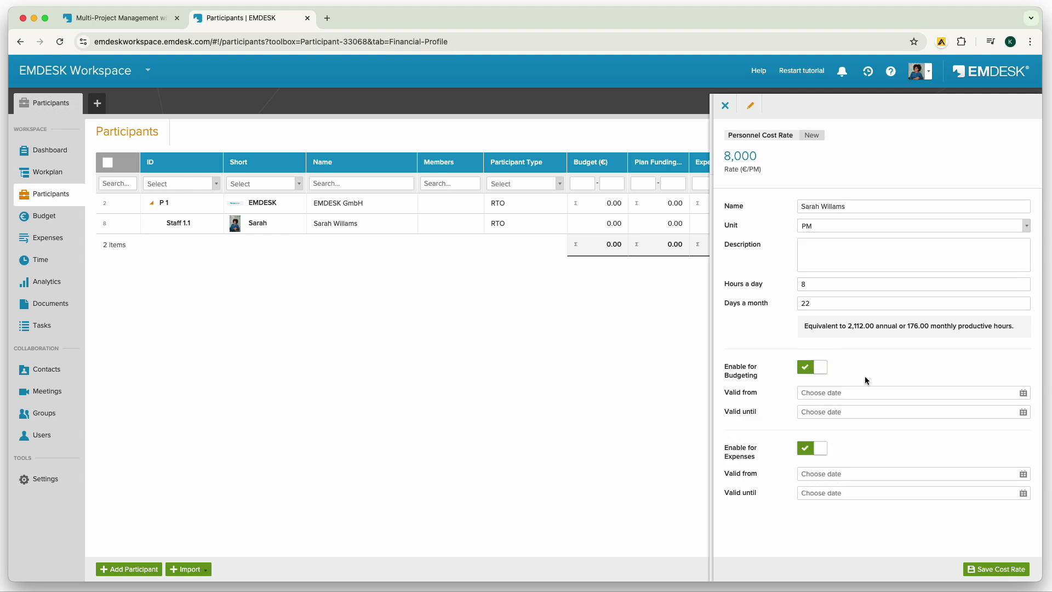
pyautogui.click(1025, 474)
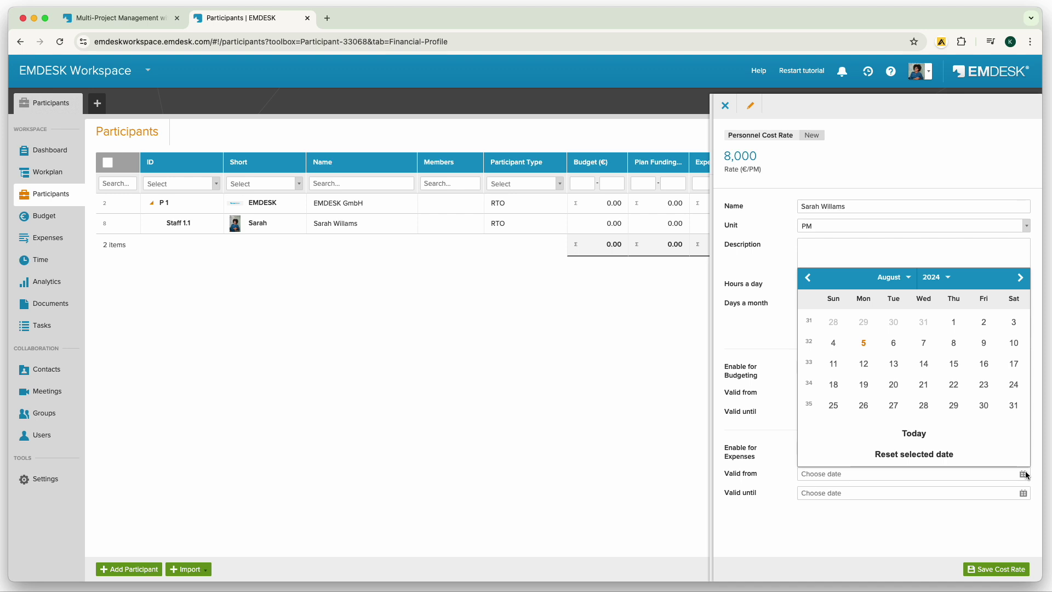
pyautogui.click(1018, 572)
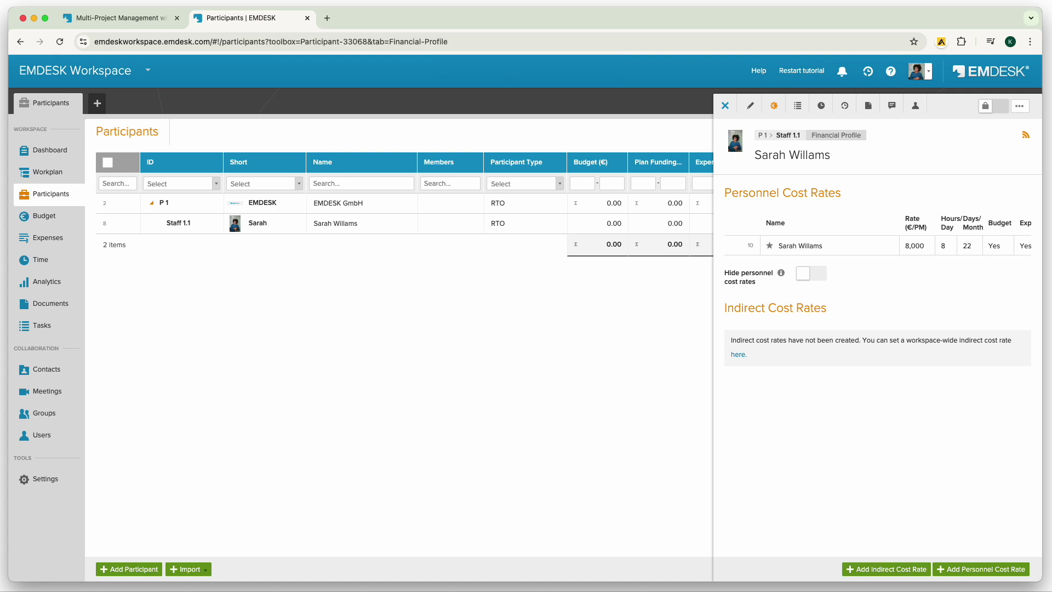
# Add a new project in the Workplan and rename it Renaissance.
pyautogui.click(726, 105)
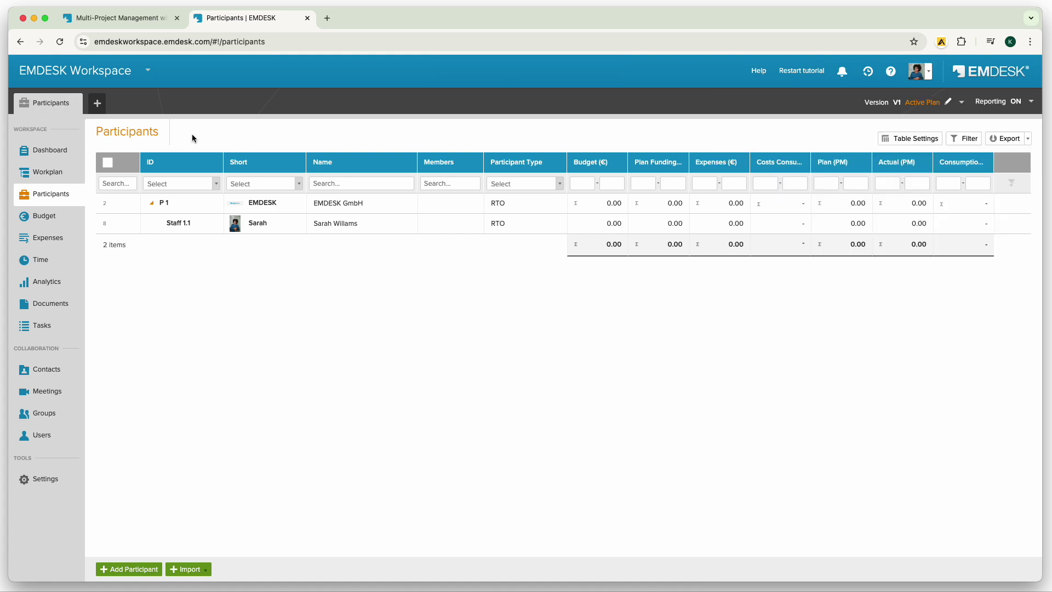
pyautogui.click(47, 171)
pyautogui.click(131, 569)
pyautogui.click(830, 155)
pyautogui.write('Renaissance')
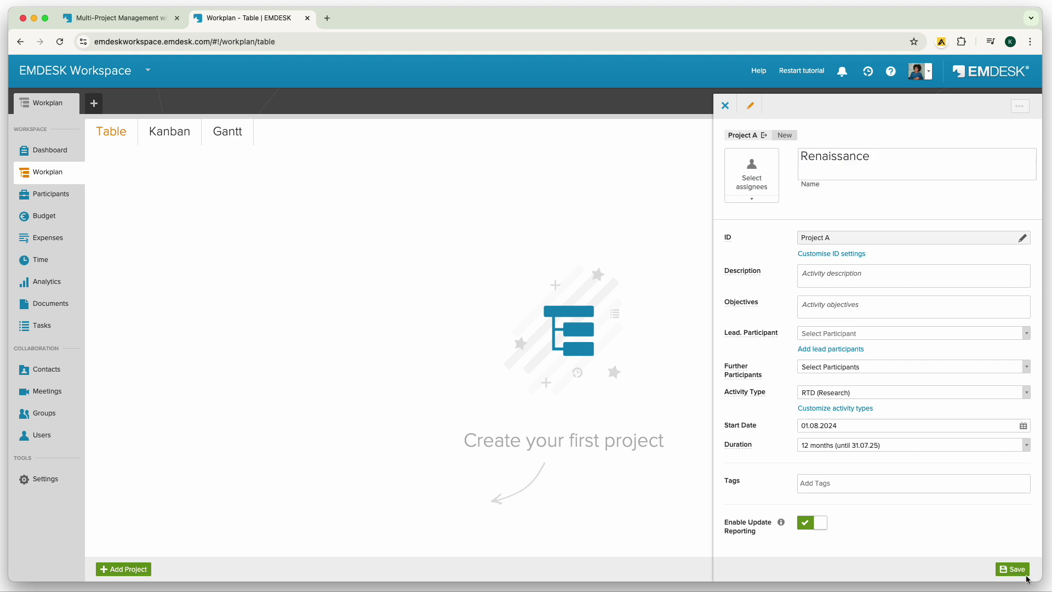
pyautogui.press('Return')
# Rename Project B to Leapfrog and Project C to Recycle, saving each.
pyautogui.click(839, 155)
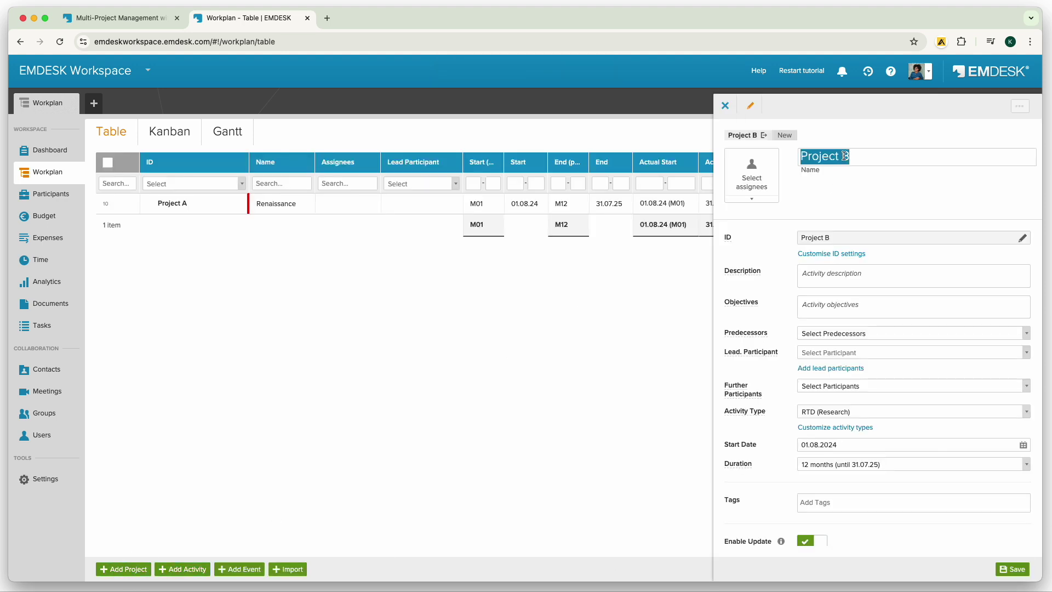
pyautogui.write('Leapfrog')
pyautogui.click(1013, 569)
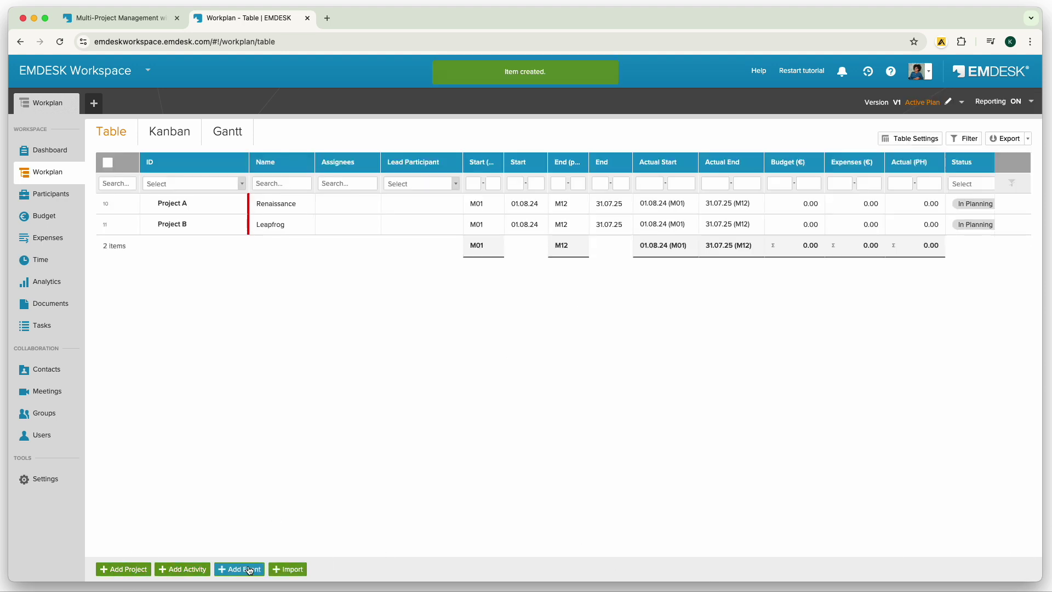
pyautogui.click(832, 155)
pyautogui.write('Recycle')
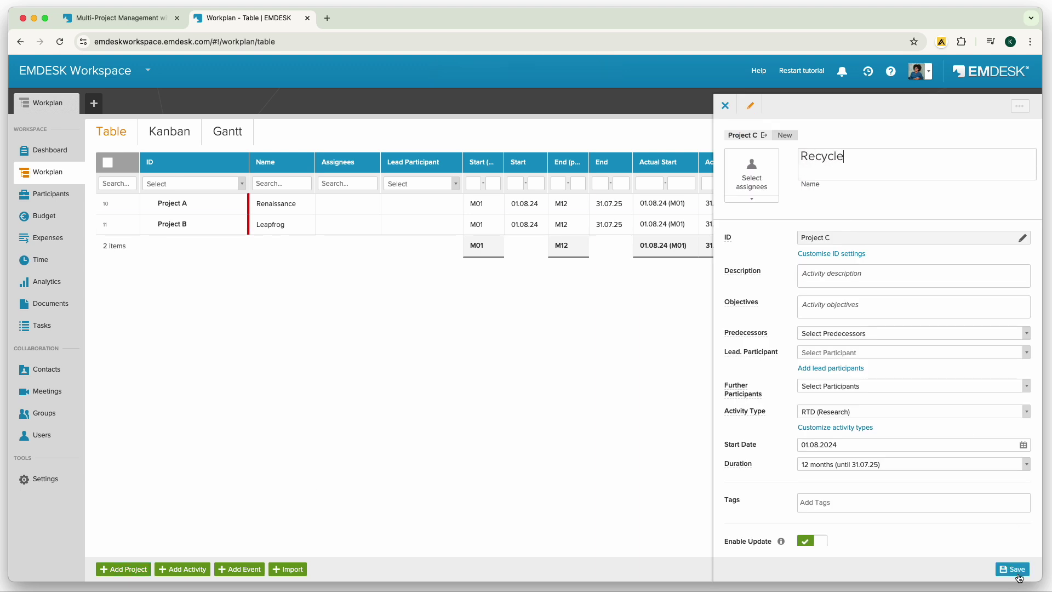
pyautogui.click(1015, 570)
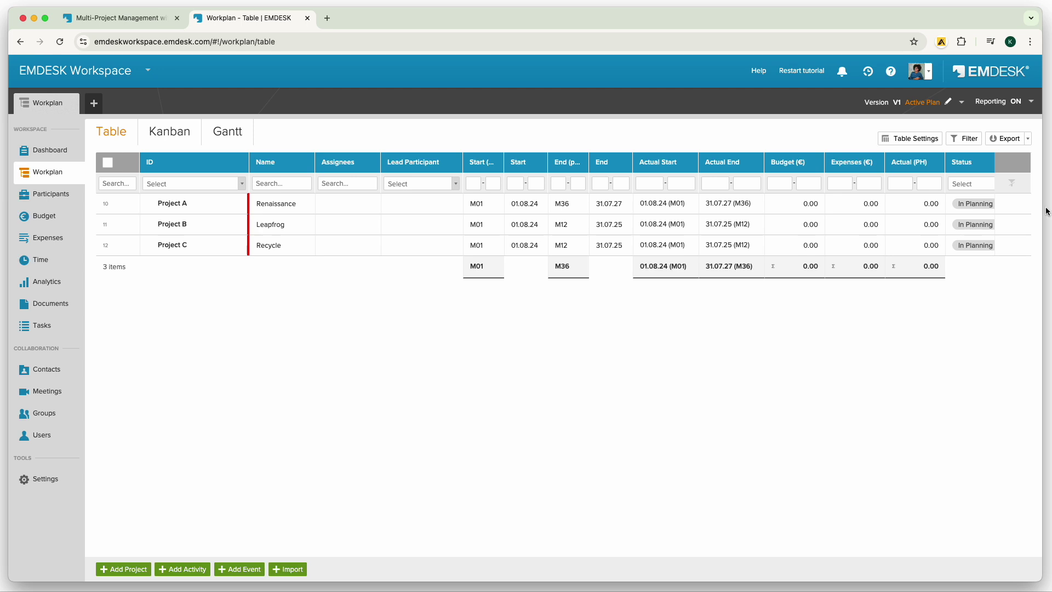
pyautogui.click(1021, 205)
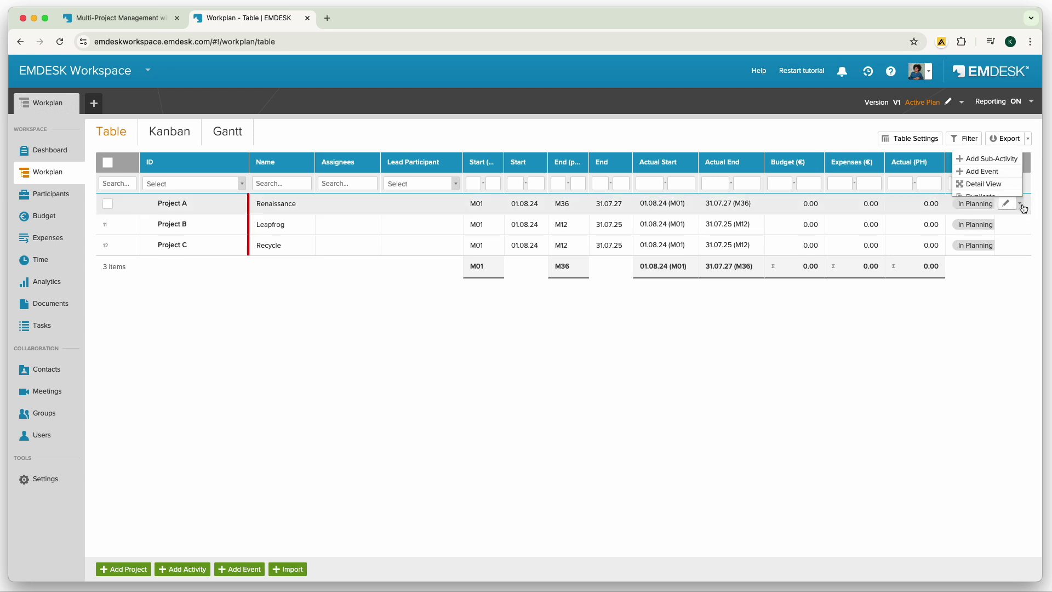
# Start a WP 1 sub-activity under Project A and look at its ID numbering settings.
pyautogui.click(1012, 160)
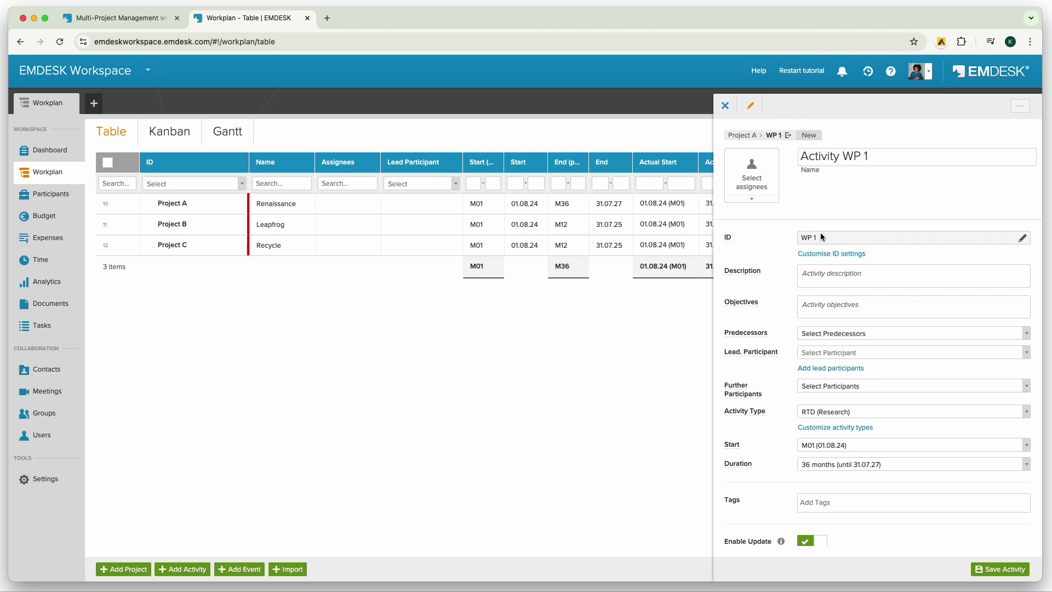
pyautogui.click(825, 255)
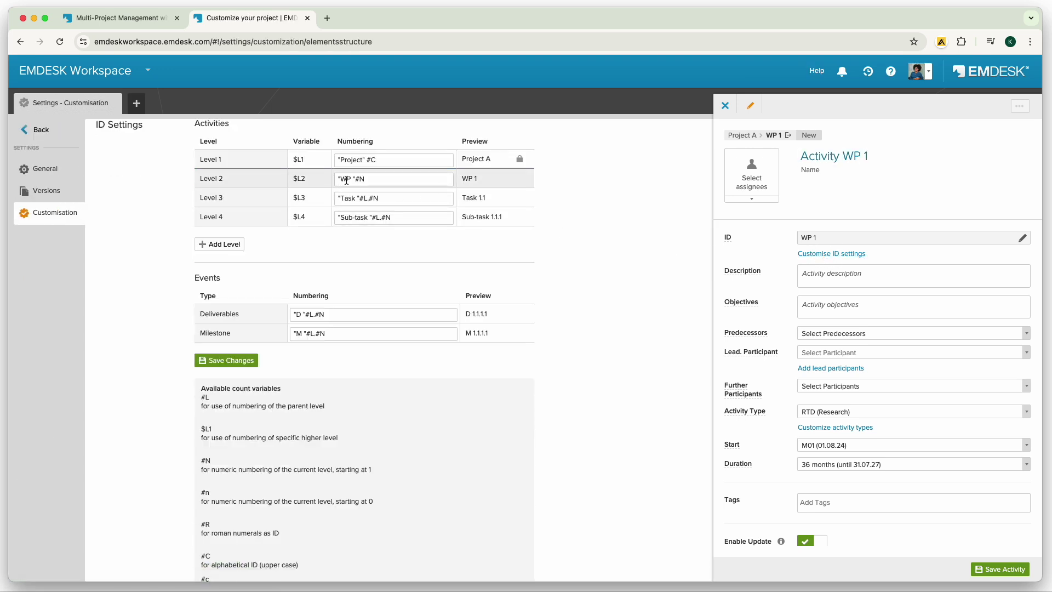
# Review the Task and Sub-task numbering levels unchanged, then return to the Workplan table.
pyautogui.doubleClick(349, 198)
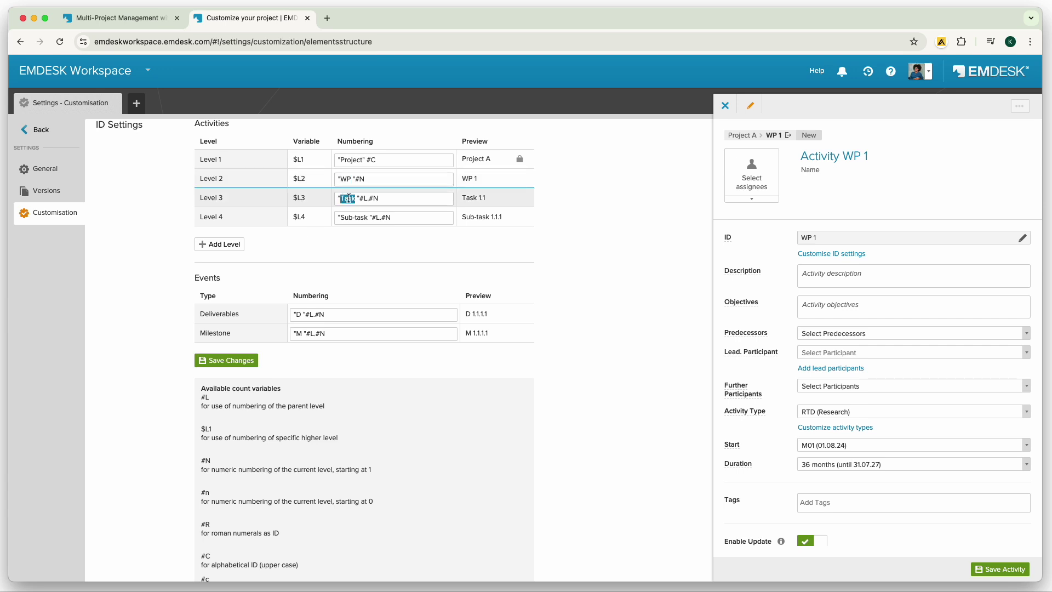
pyautogui.doubleClick(347, 217)
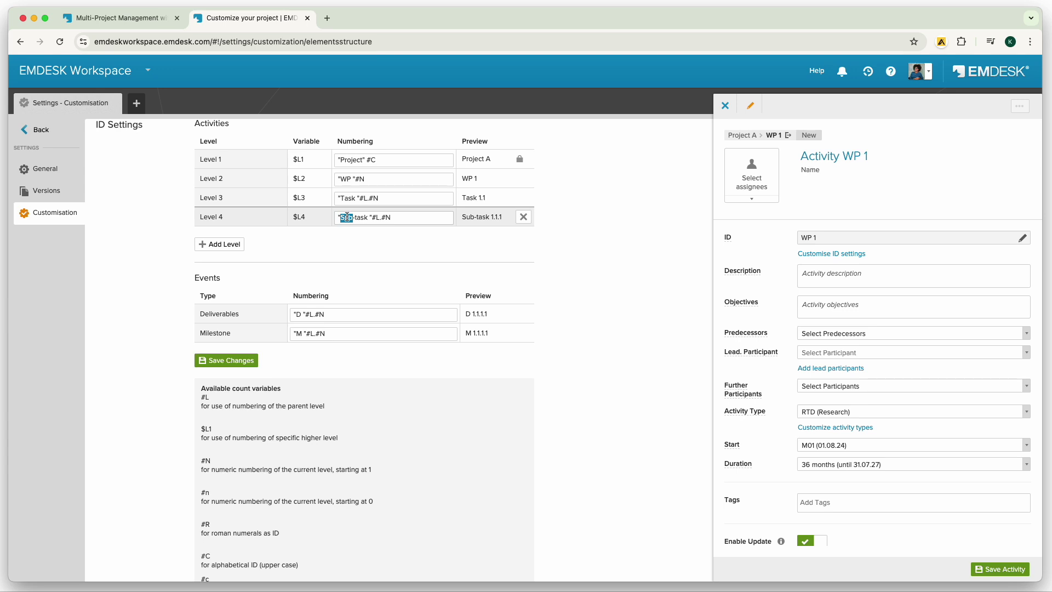
pyautogui.click(39, 130)
pyautogui.click(48, 172)
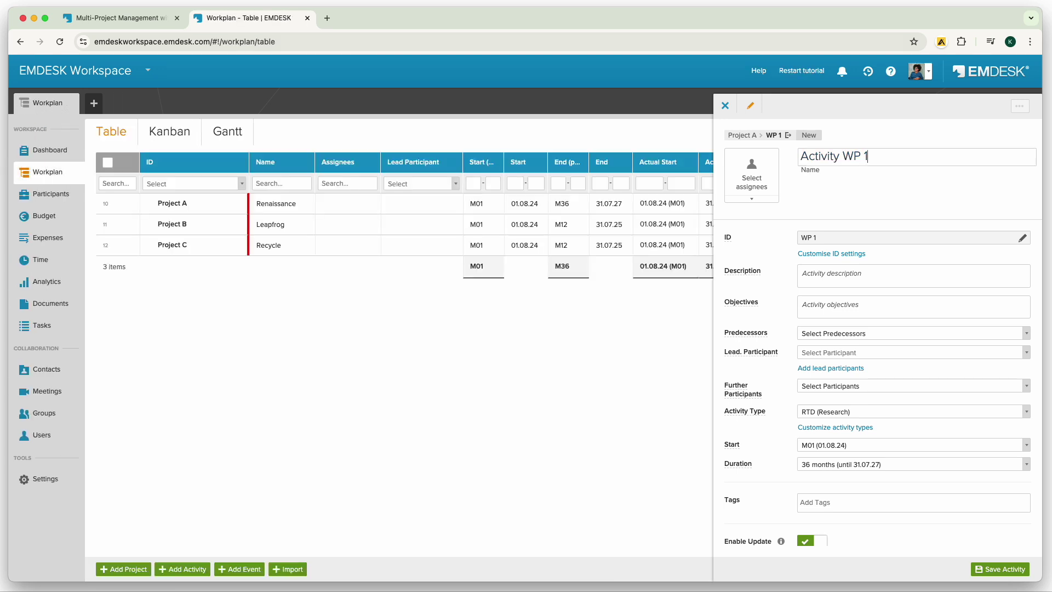
# Name WP 1 'Needs and Requirements…', assign the first user, lead P 1 EMDESK, 48 months, and save.
pyautogui.hotkey('ctrl', 'a')
pyautogui.write('Needs and Requirements in Selected Manufacturing Settings, Analysis of Socio-econonic Developments')
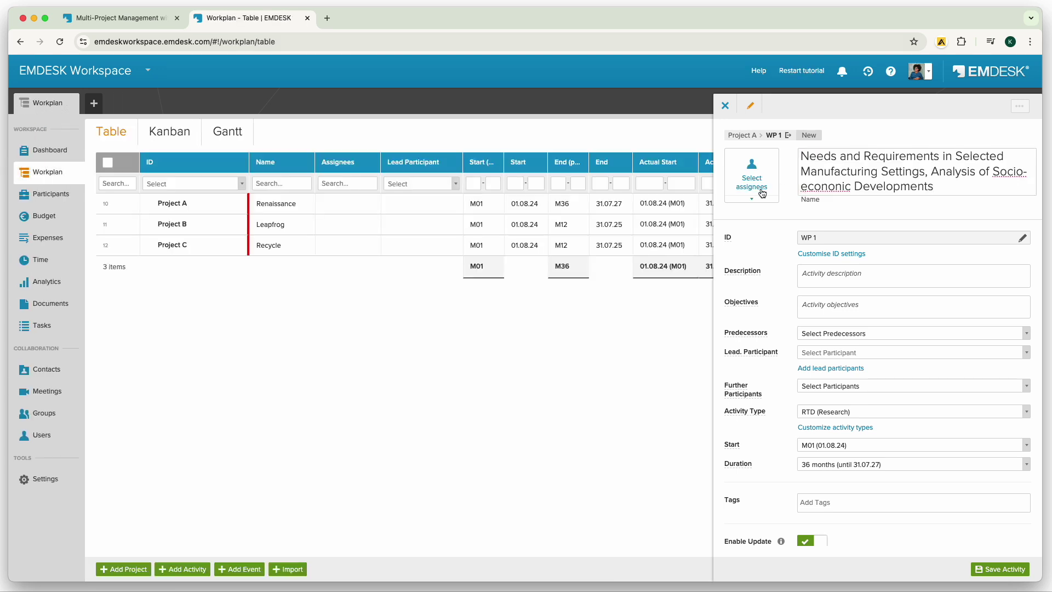
pyautogui.click(762, 193)
pyautogui.click(759, 210)
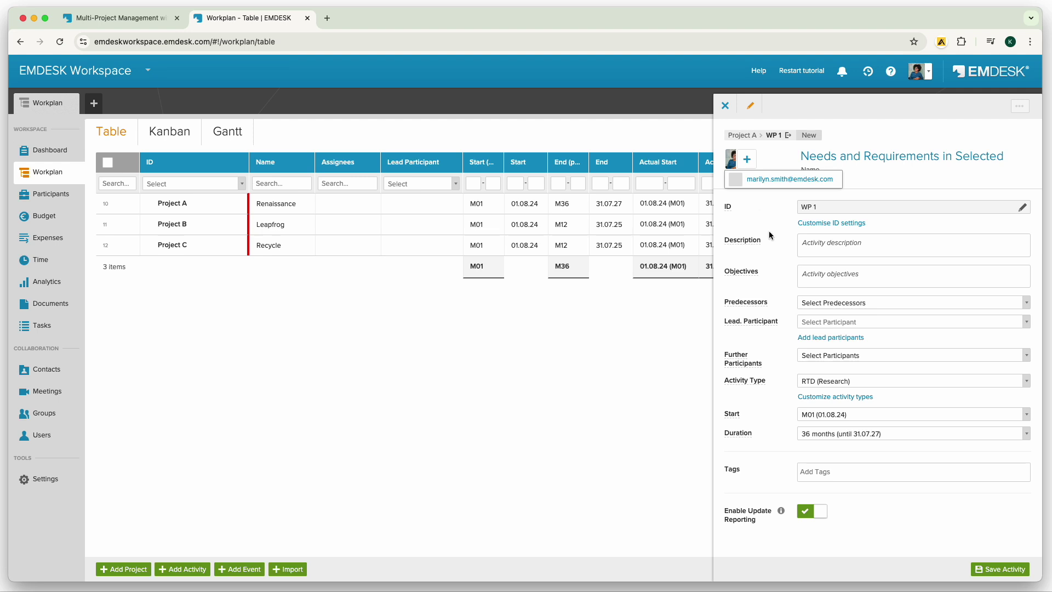
pyautogui.click(815, 323)
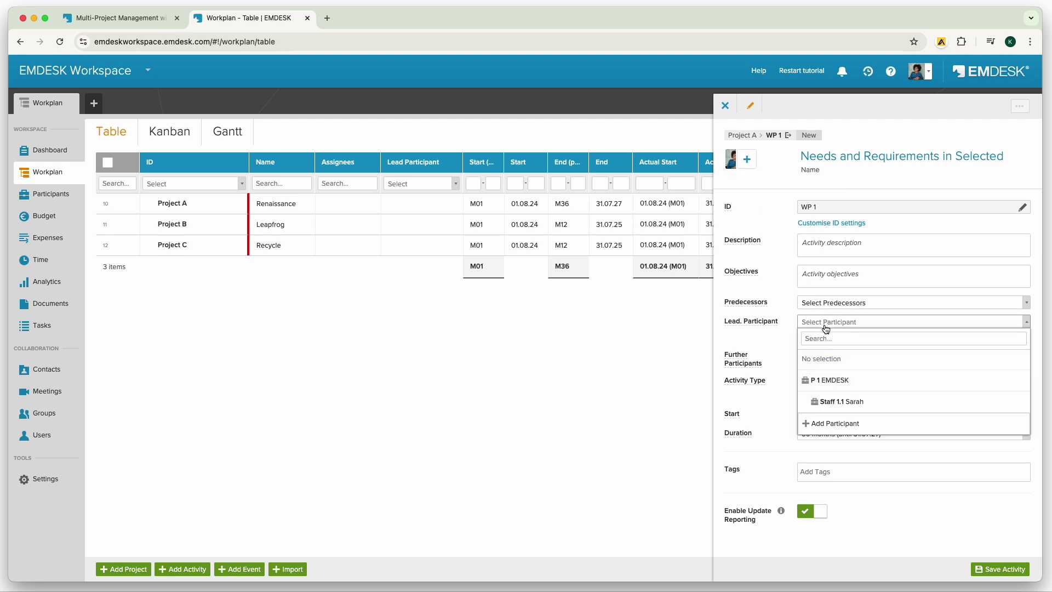
pyautogui.click(830, 380)
pyautogui.click(998, 435)
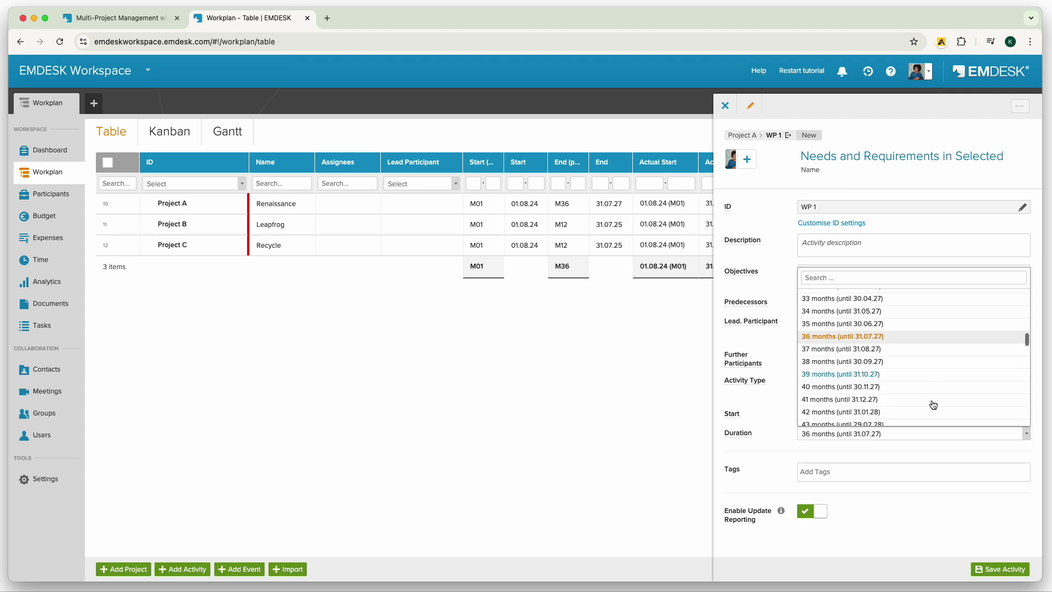
pyautogui.scroll(-5, 888, 403)
pyautogui.click(849, 406)
pyautogui.click(1006, 570)
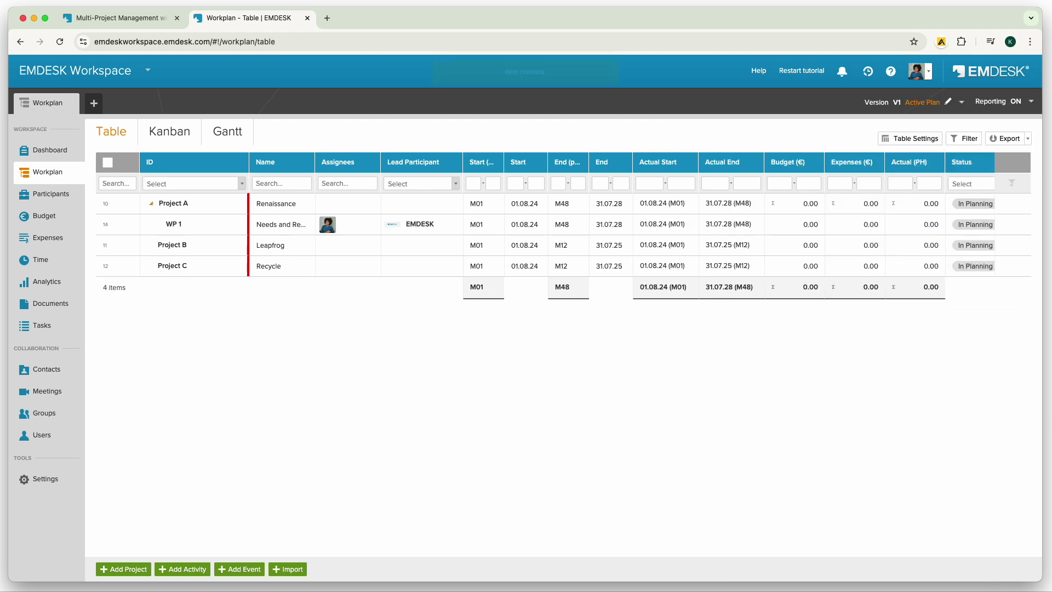
pyautogui.click(1022, 207)
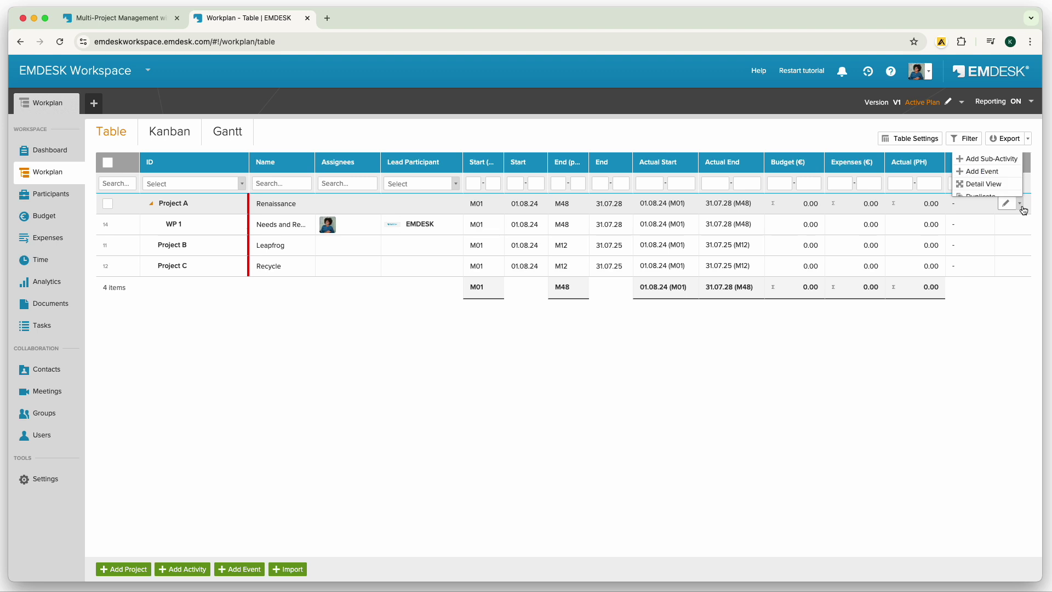
# Add deliverable 'Market analysis' due 31.10.2024 under Project A and check it in the Gantt view.
pyautogui.click(997, 170)
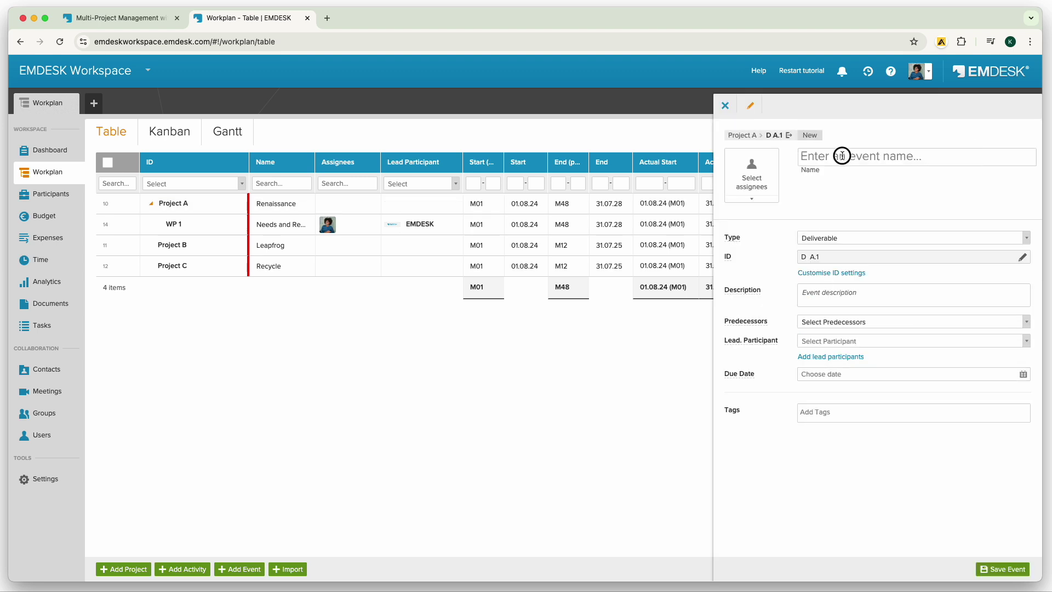
pyautogui.write('Market analysis')
pyautogui.click(844, 239)
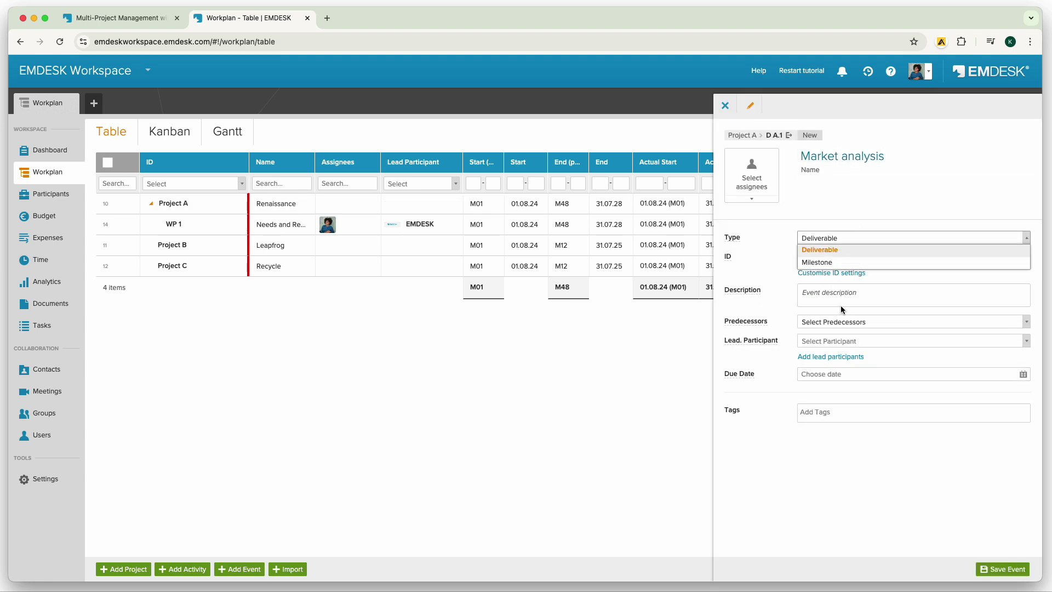
pyautogui.click(844, 374)
pyautogui.click(1019, 392)
pyautogui.click(1019, 392)
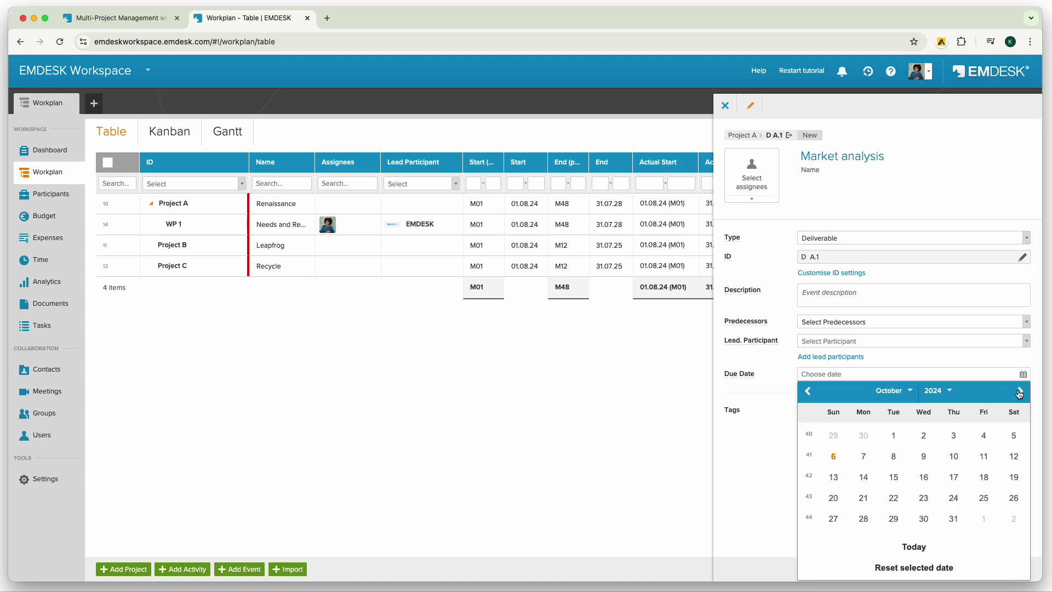
pyautogui.click(954, 518)
pyautogui.click(1011, 570)
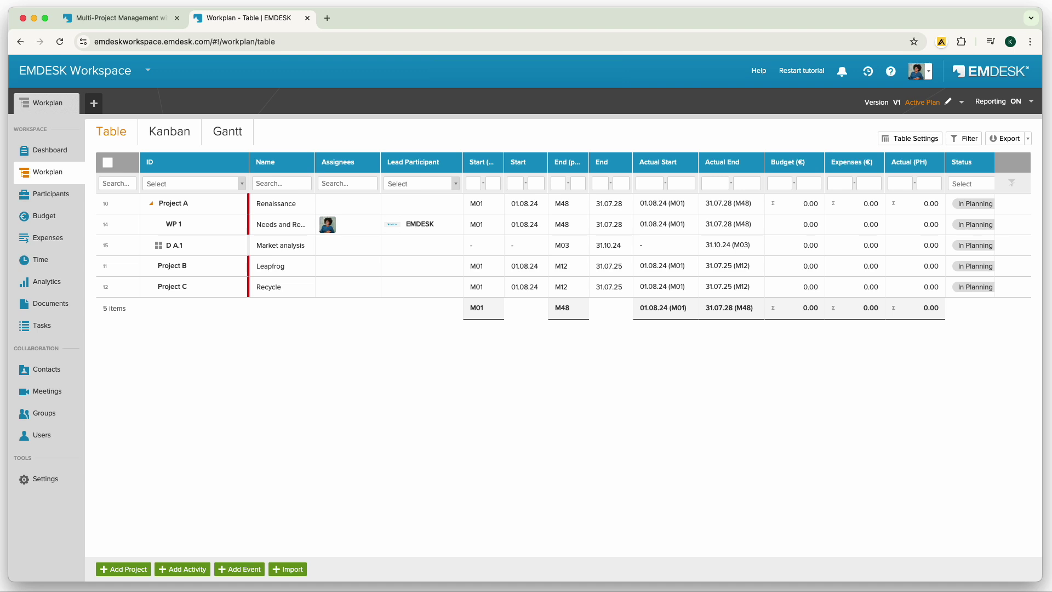
pyautogui.click(229, 132)
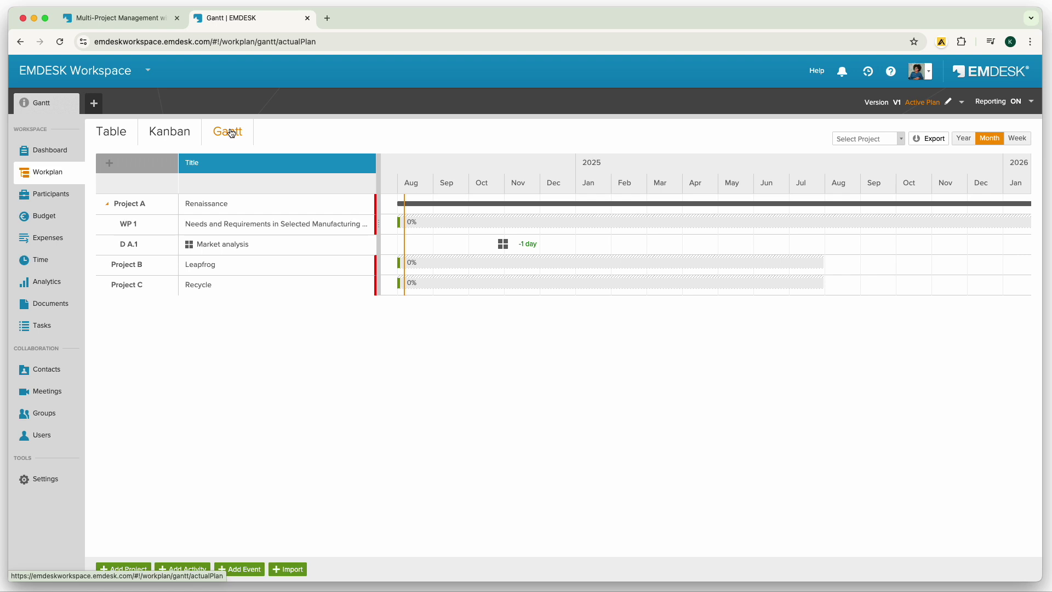
pyautogui.click(111, 132)
# Open WP 1's activity details at its status updates list.
pyautogui.click(1022, 222)
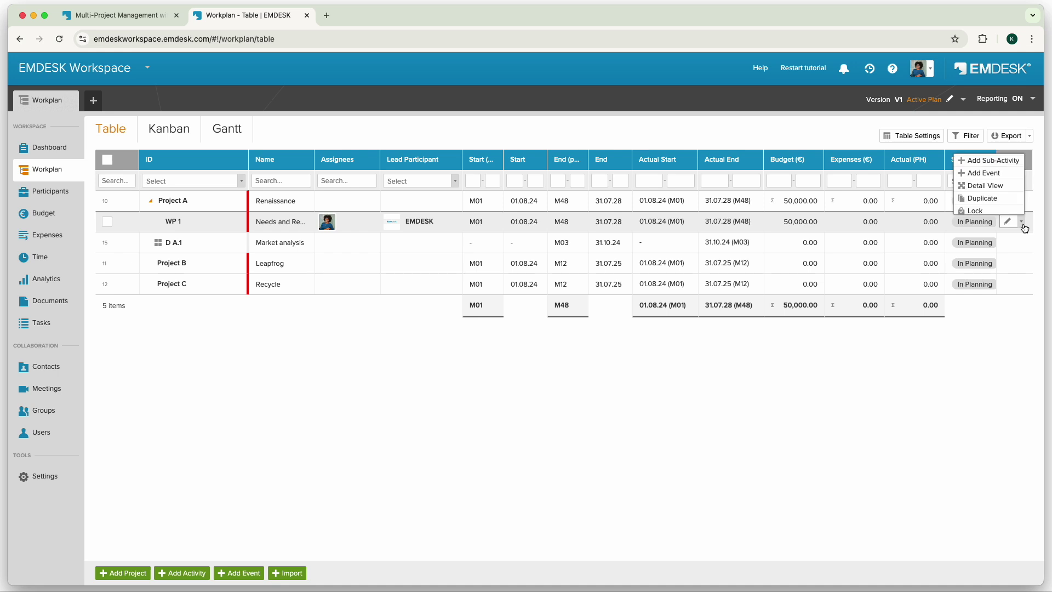
pyautogui.scroll(-2, 987, 181)
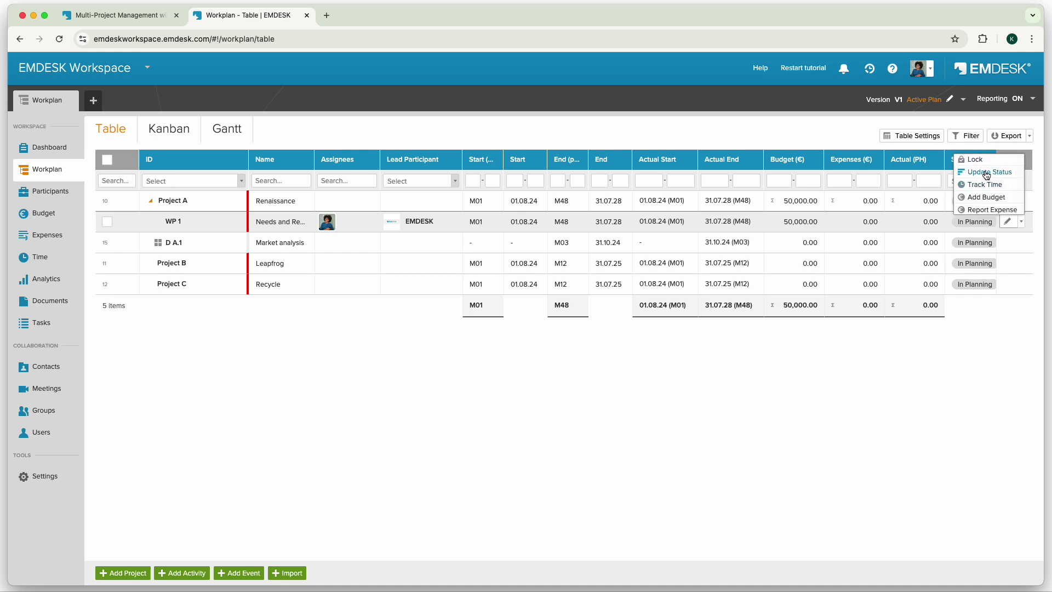
pyautogui.click(572, 222)
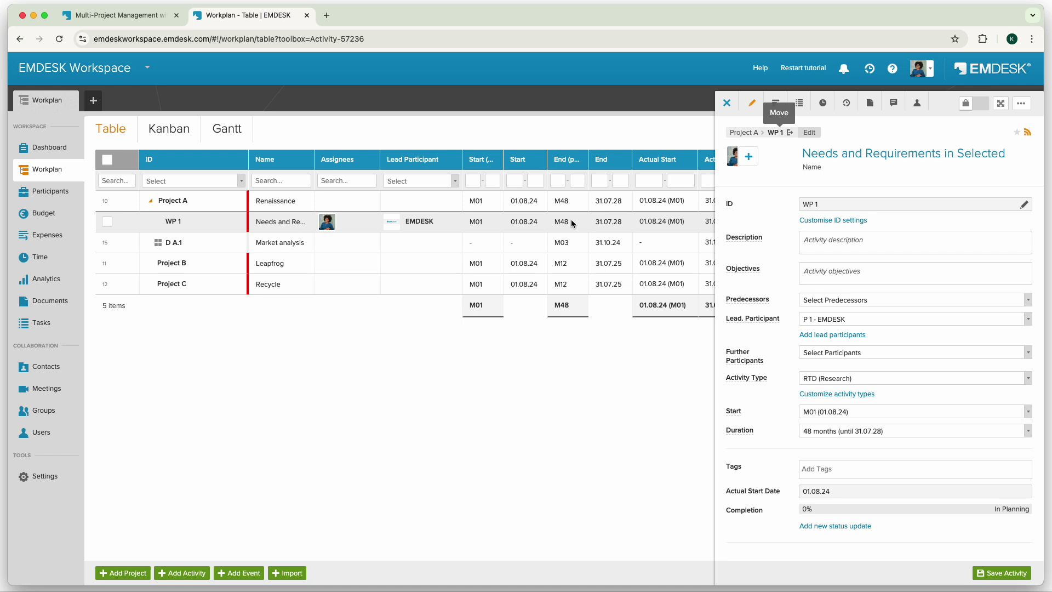
pyautogui.click(779, 102)
# Save a 15% In Progress status update for WP 1 with the pasted progress report.
pyautogui.click(999, 574)
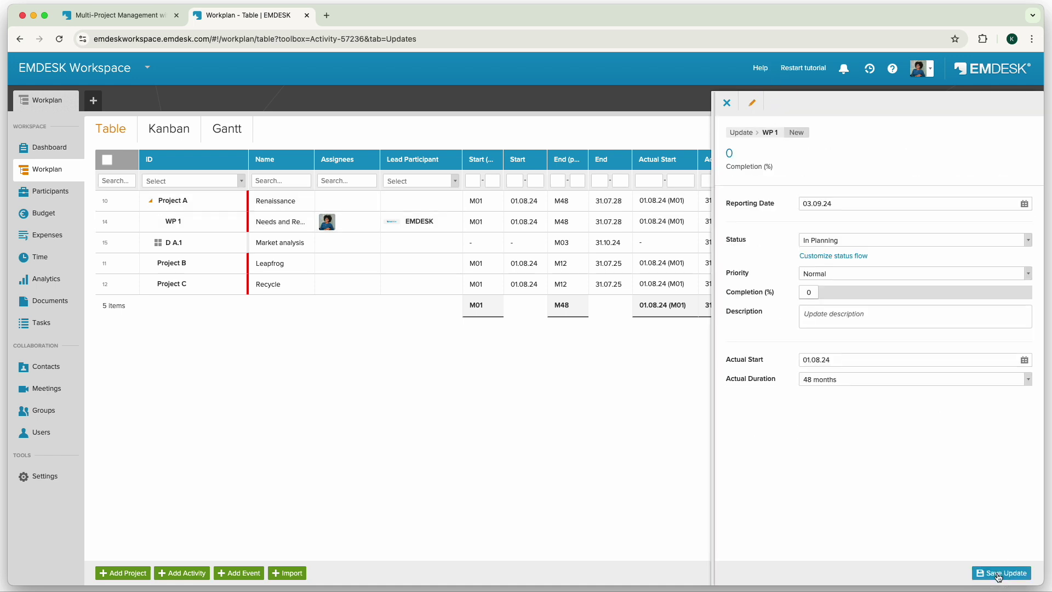
pyautogui.click(750, 153)
pyautogui.write('15')
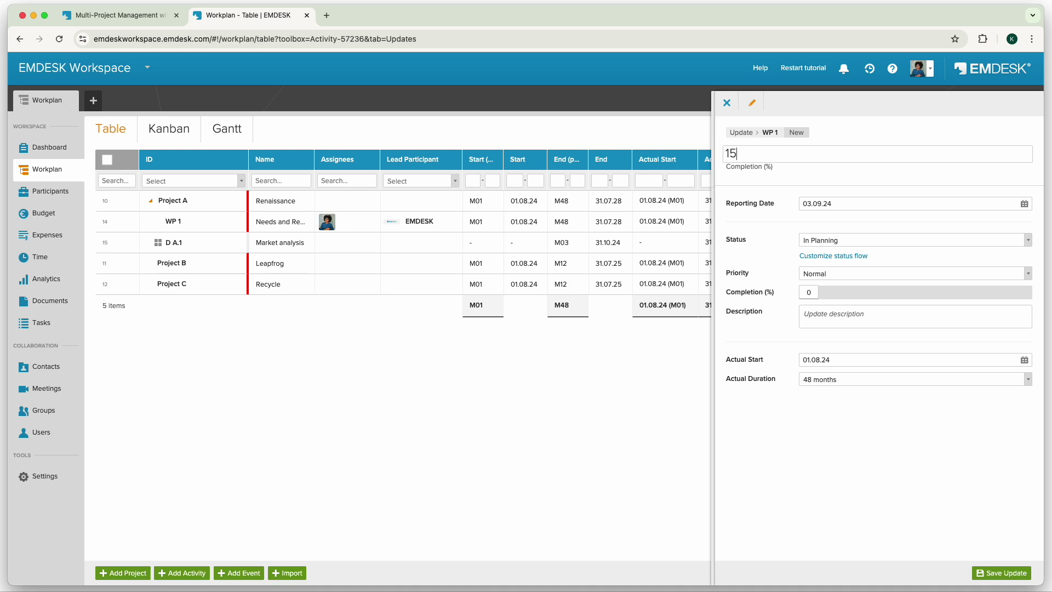
pyautogui.click(825, 243)
pyautogui.click(836, 318)
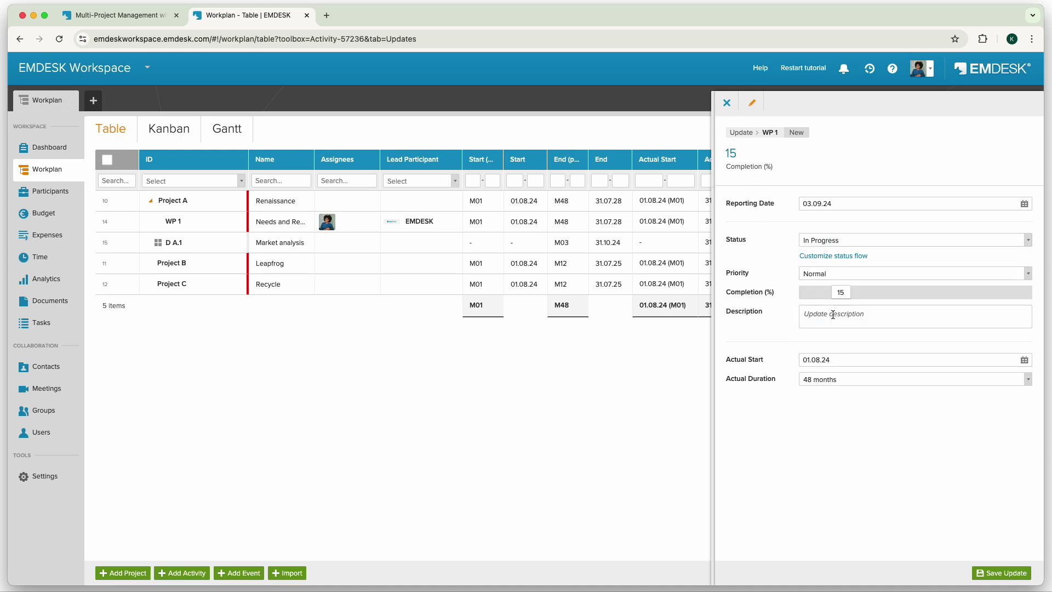
pyautogui.click(828, 317)
pyautogui.press('super+v')
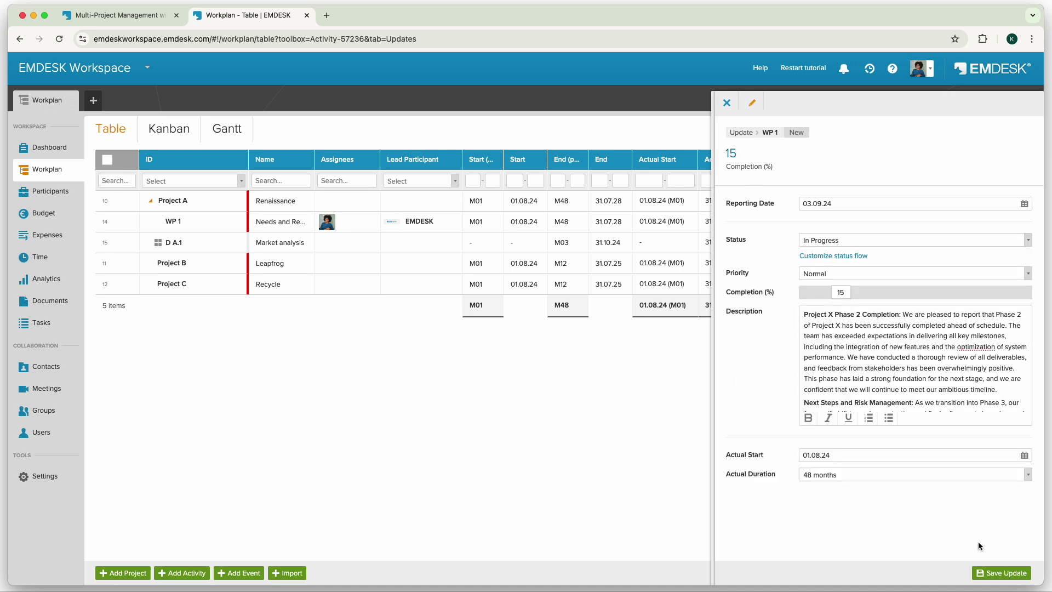
pyautogui.click(1008, 574)
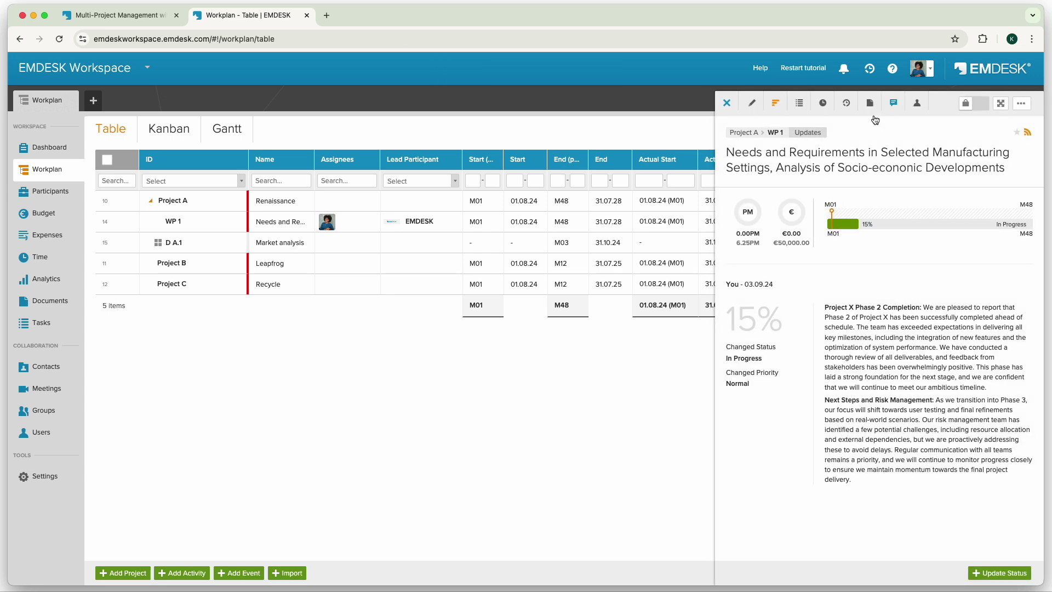
pyautogui.click(727, 103)
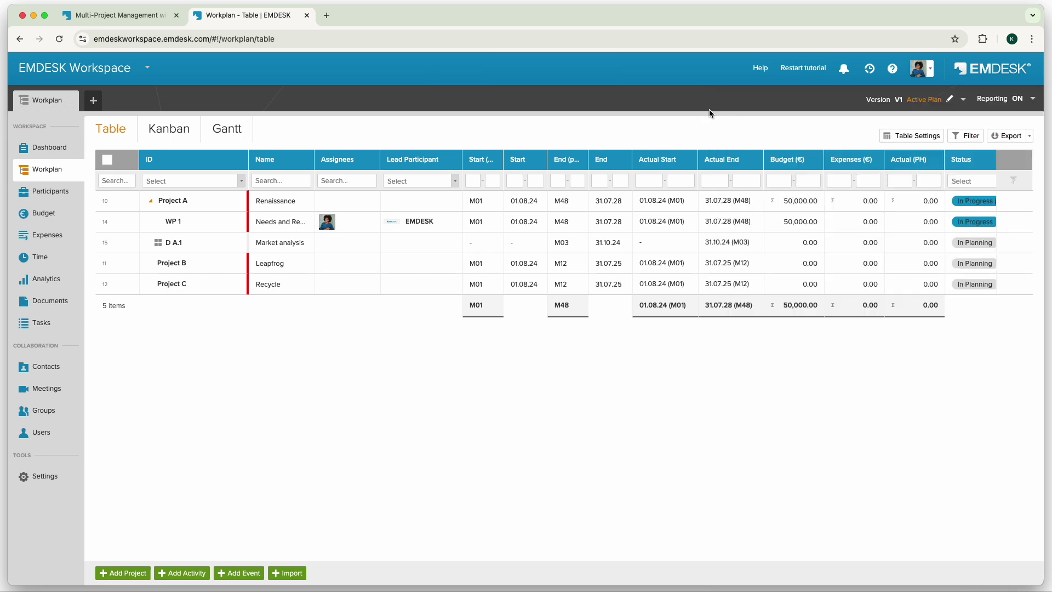
# Start a new WP 1 budget entry with a cost of 50000.
pyautogui.click(102, 132)
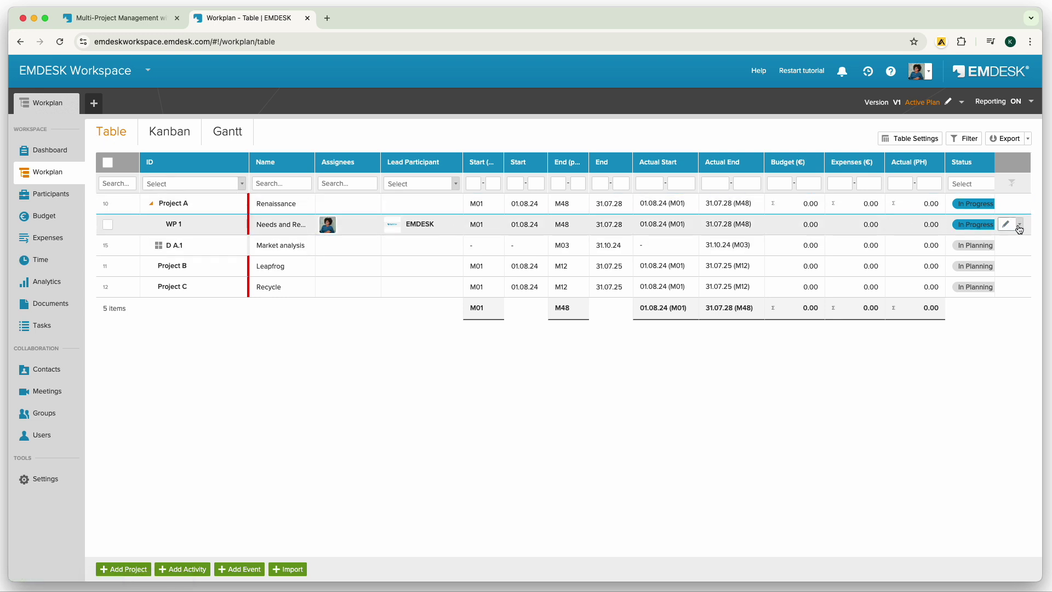
pyautogui.click(1019, 224)
pyautogui.scroll(-2, 1014, 207)
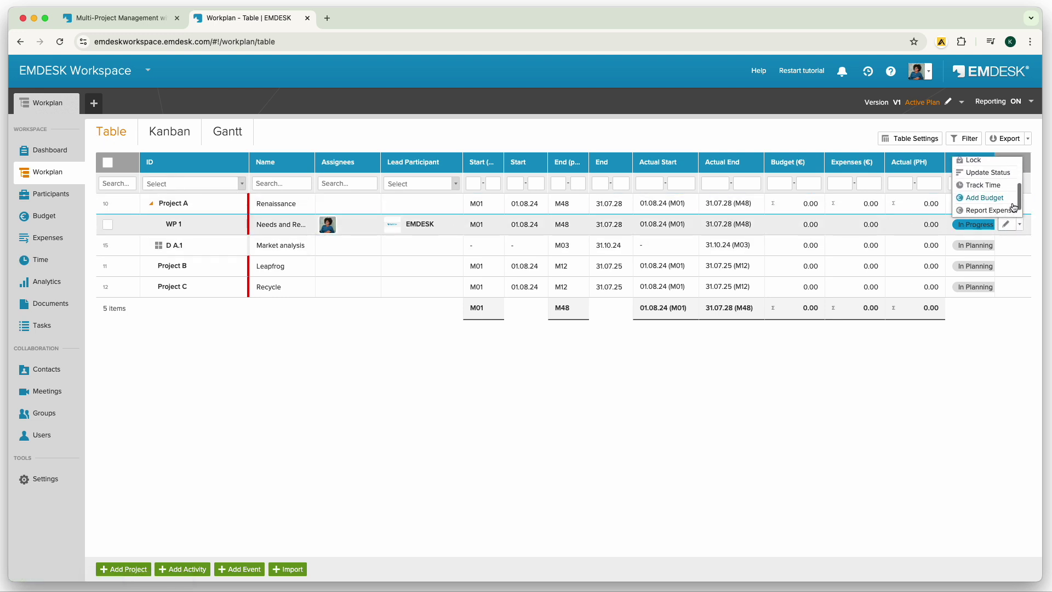
pyautogui.click(1012, 201)
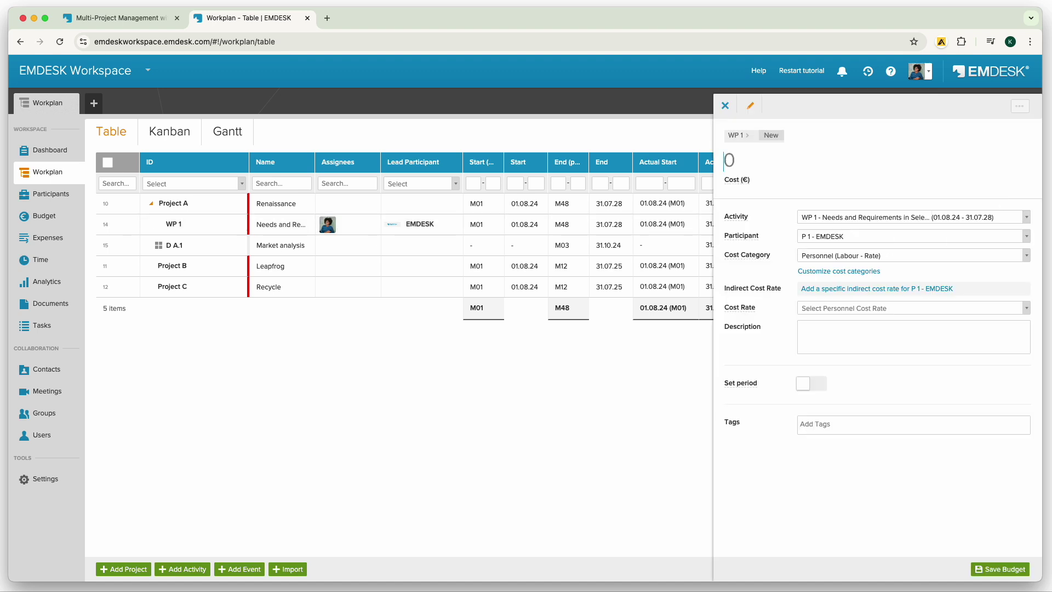
pyautogui.click(1027, 256)
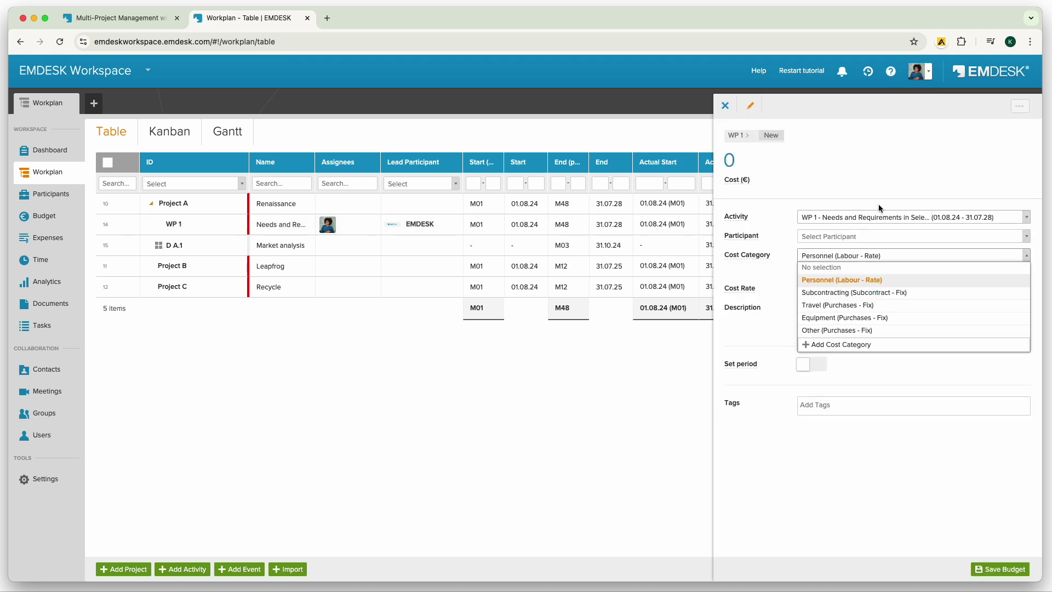
pyautogui.click(771, 161)
pyautogui.write('50000')
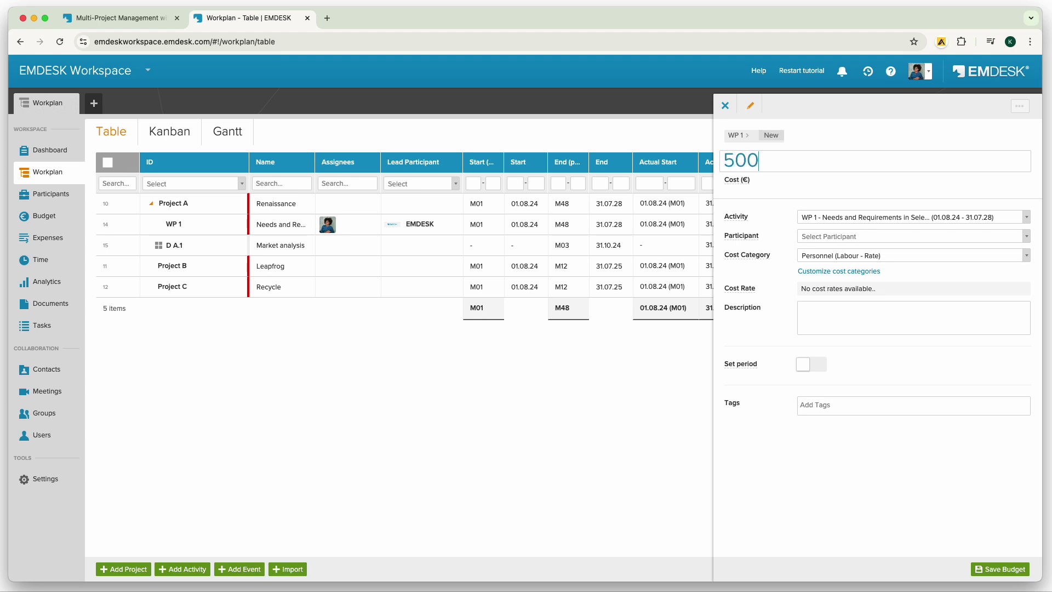
# Assign the budget to Staff 1.1 at the 8000/PM personnel rate and save it.
pyautogui.click(814, 237)
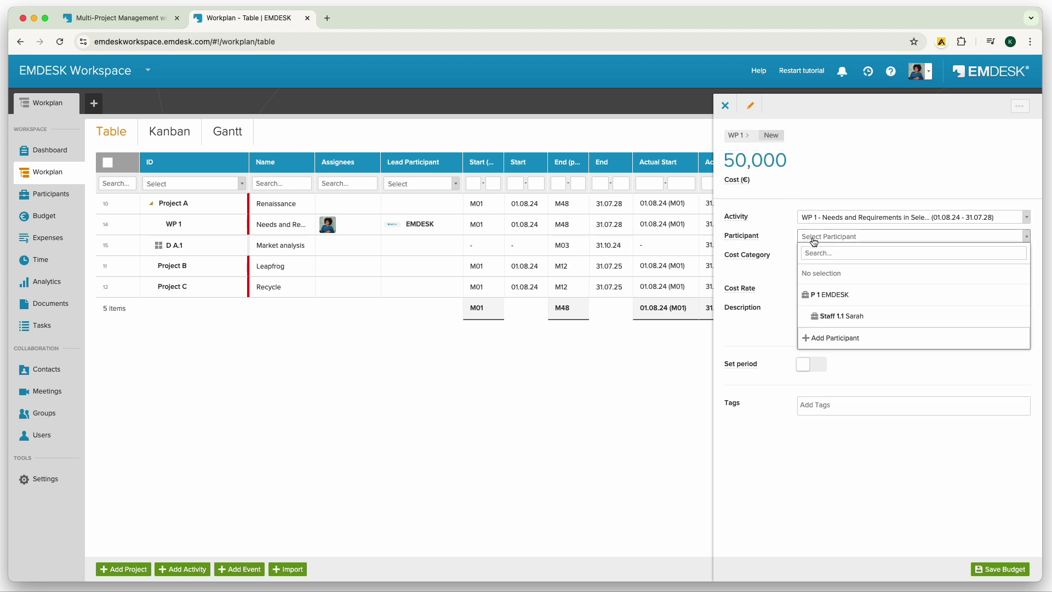
pyautogui.click(838, 316)
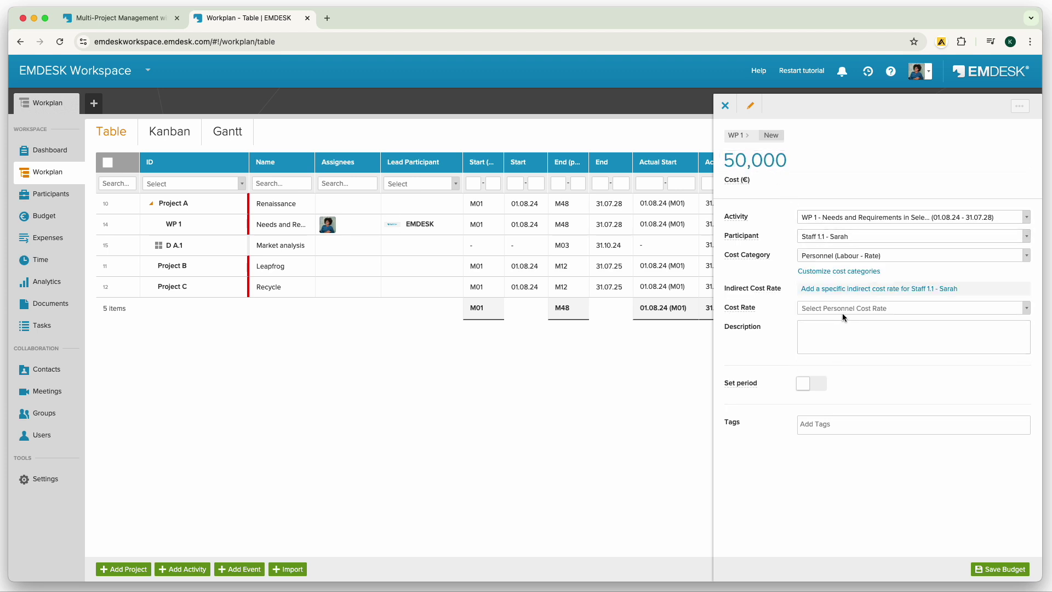
pyautogui.click(847, 310)
pyautogui.click(856, 345)
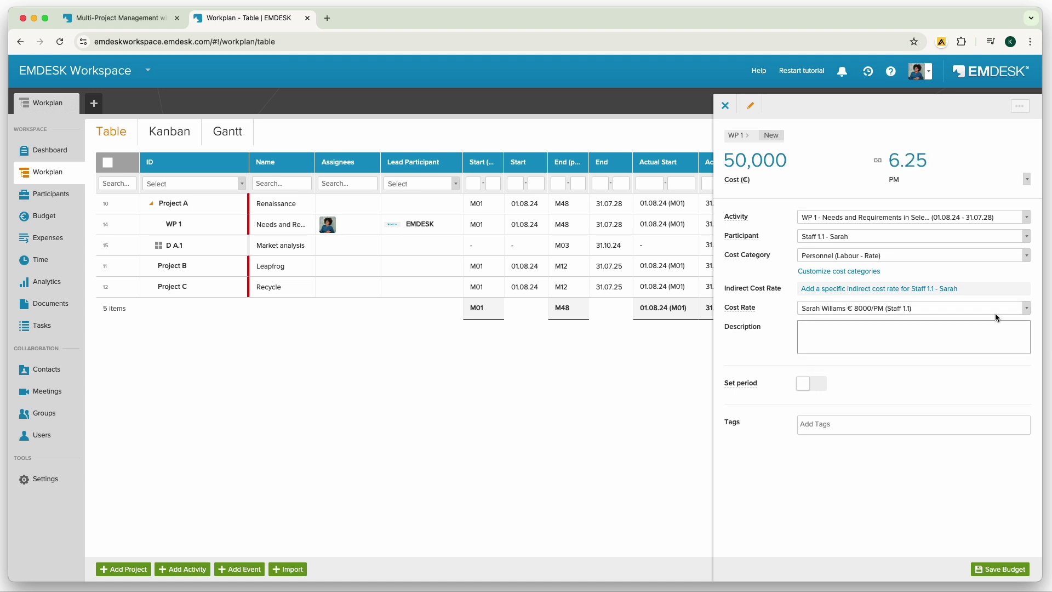
pyautogui.click(1027, 218)
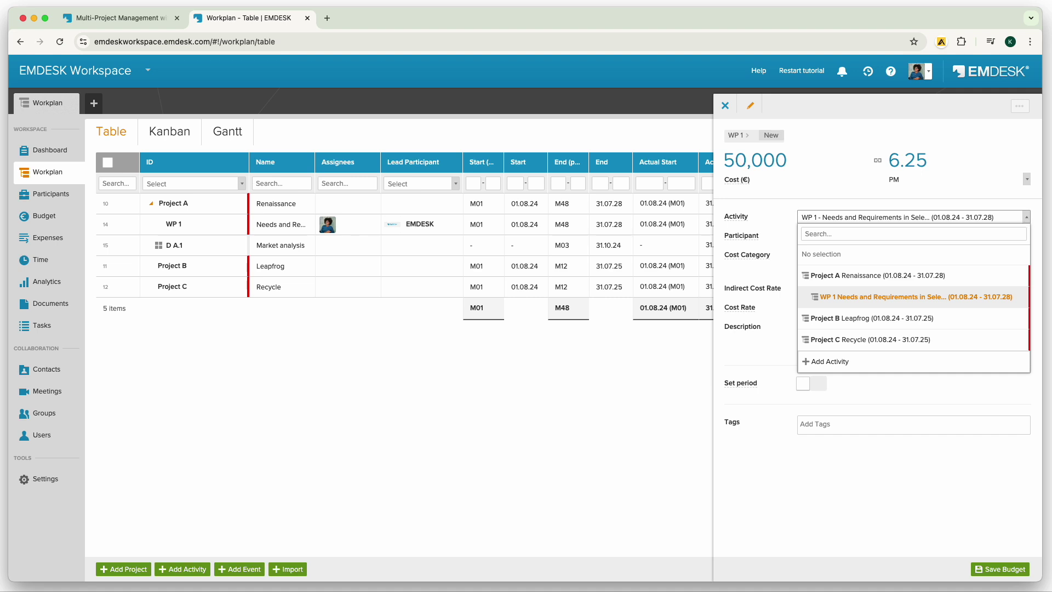
pyautogui.click(1015, 570)
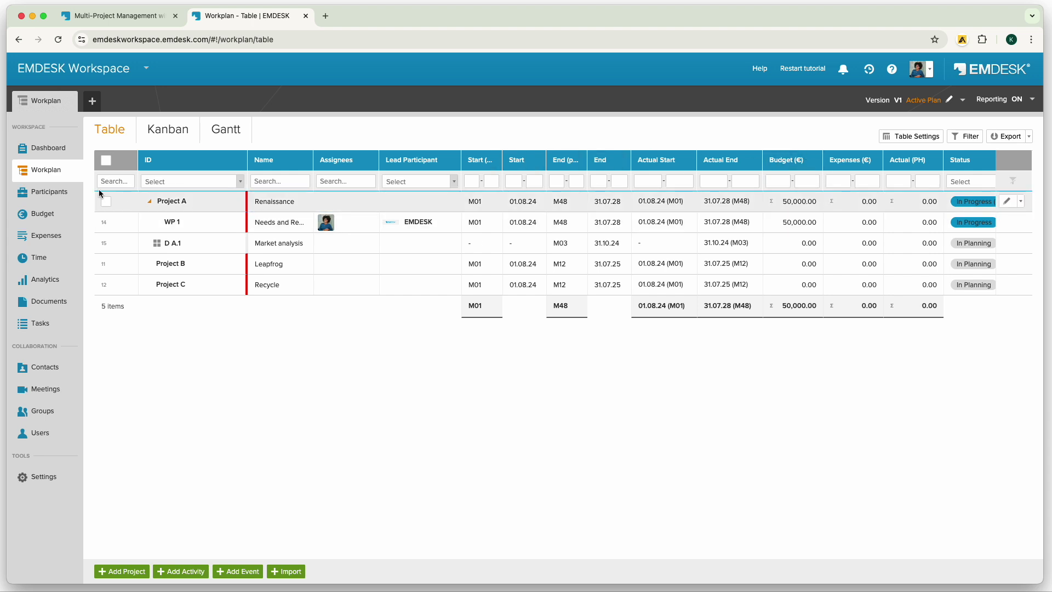
pyautogui.click(65, 192)
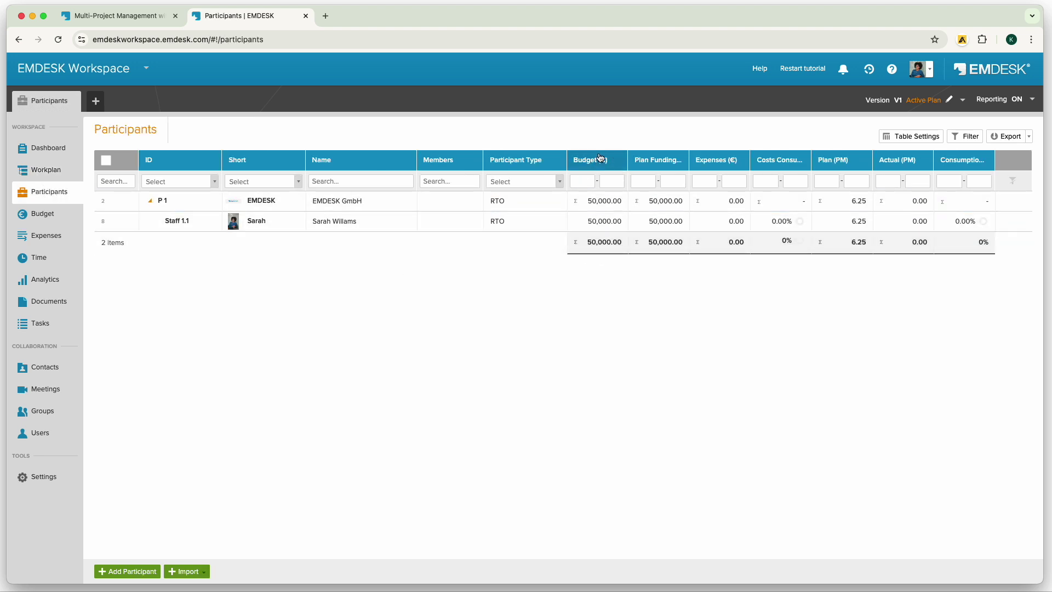
# Review the 50,000 € budget on the Budget, Participants and Expenses pages, then return to Workplan.
pyautogui.click(39, 214)
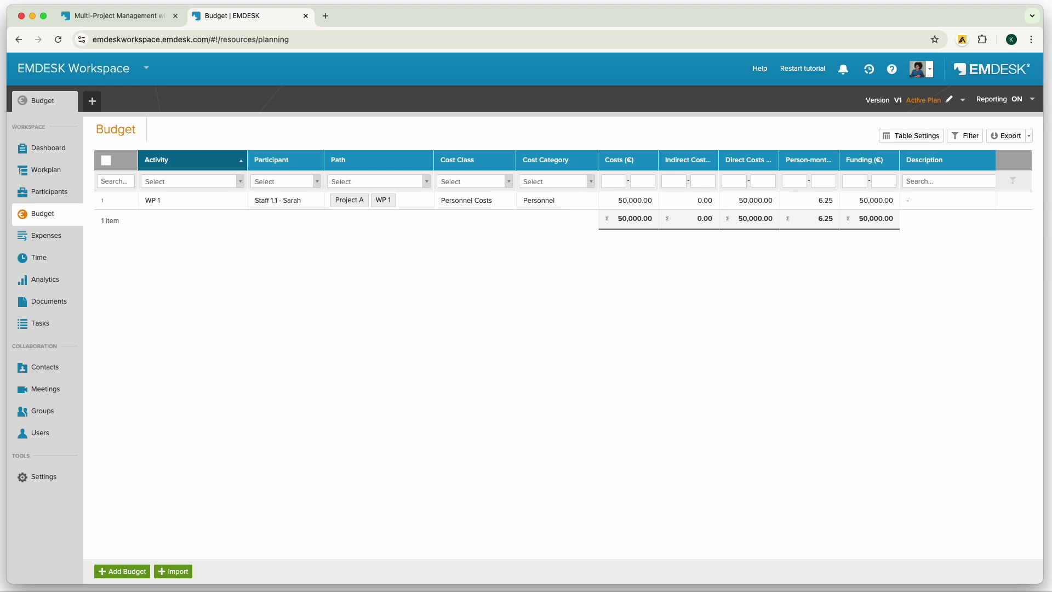
pyautogui.click(46, 169)
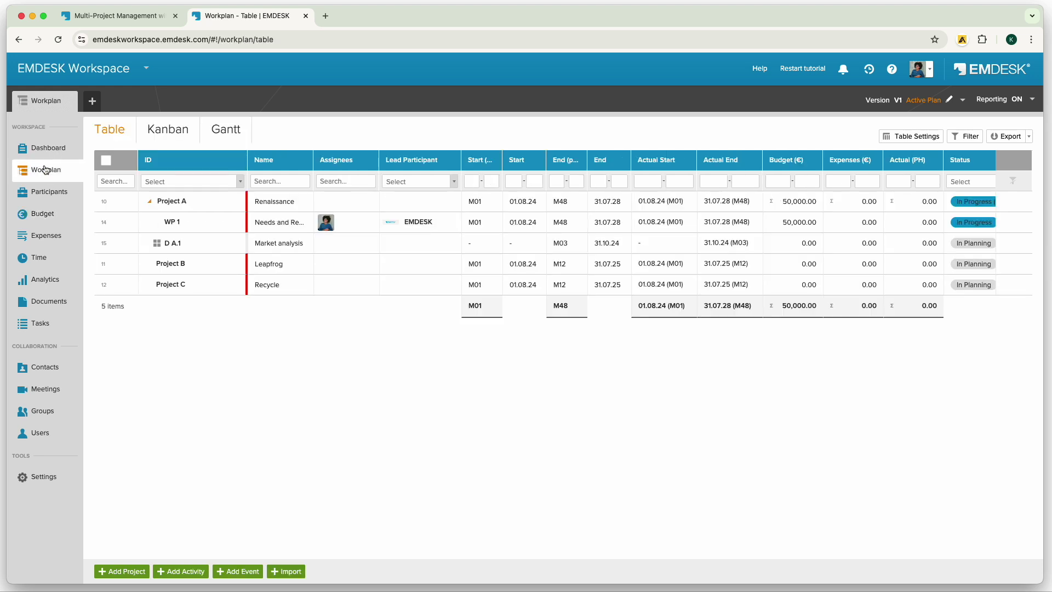
pyautogui.click(47, 196)
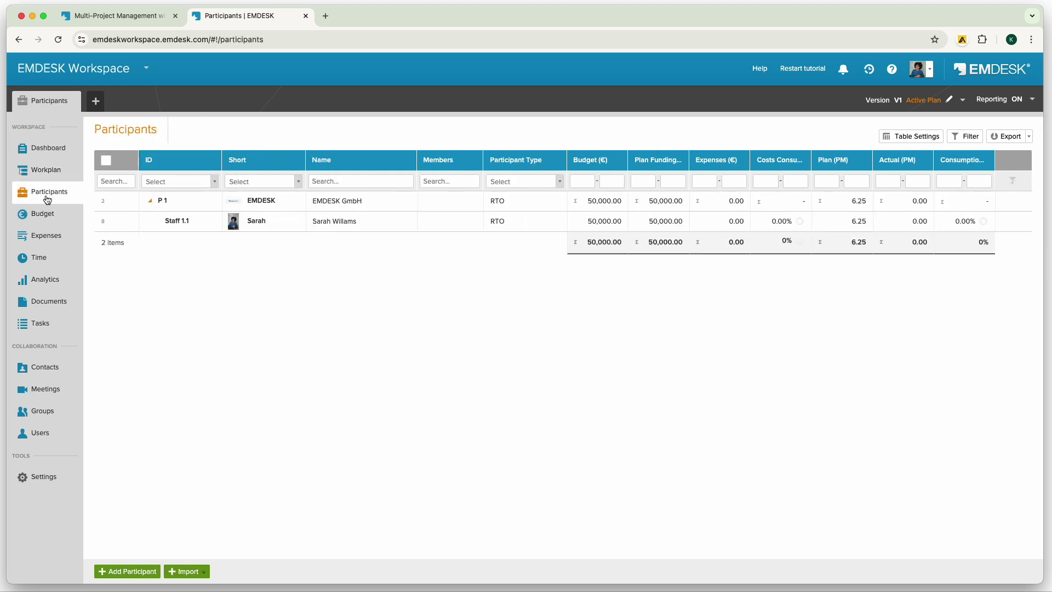
pyautogui.click(43, 237)
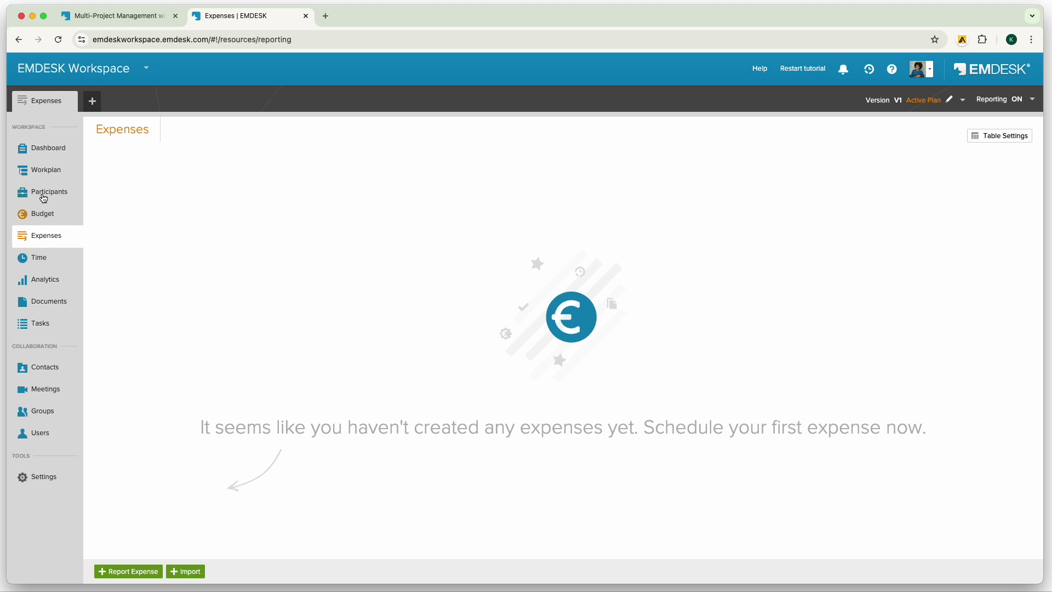
pyautogui.click(45, 170)
# Start a WP 1 expense report, keeping a single expense date and WP 1 as activity.
pyautogui.click(1020, 225)
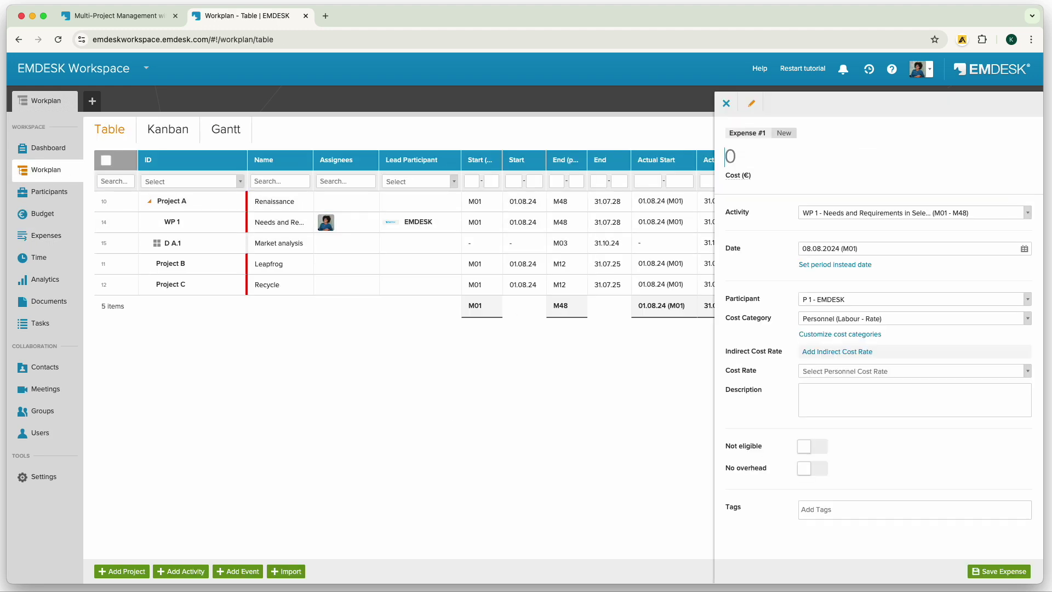
pyautogui.click(1024, 249)
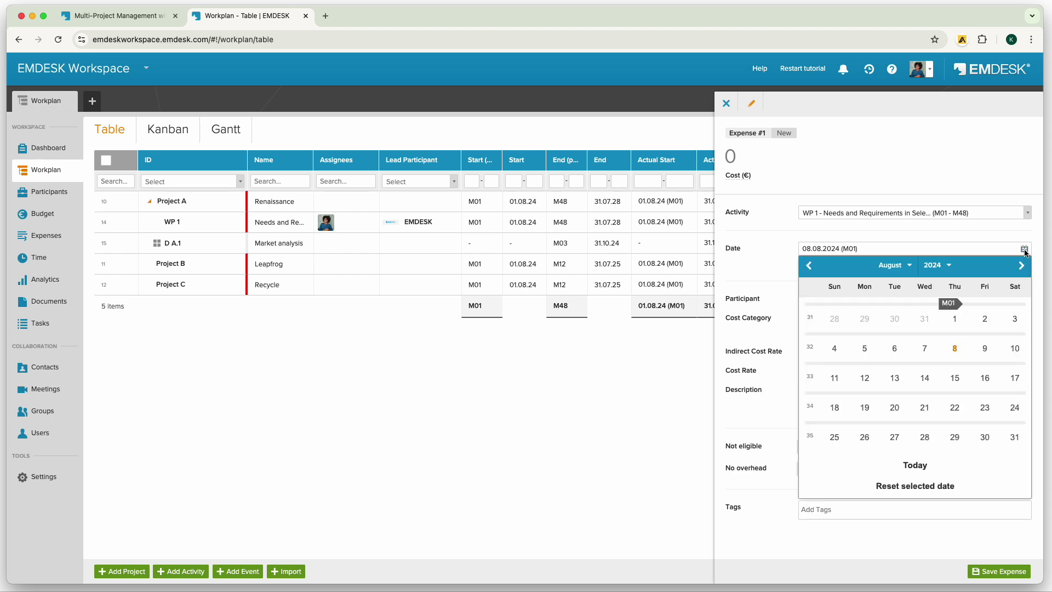
pyautogui.click(1024, 249)
pyautogui.click(861, 268)
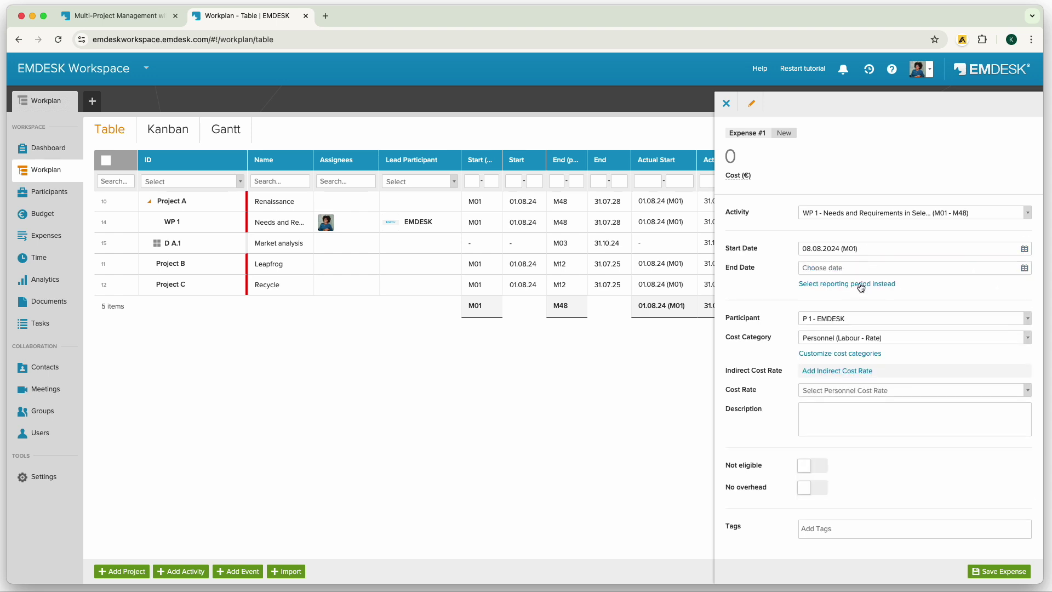
pyautogui.click(863, 285)
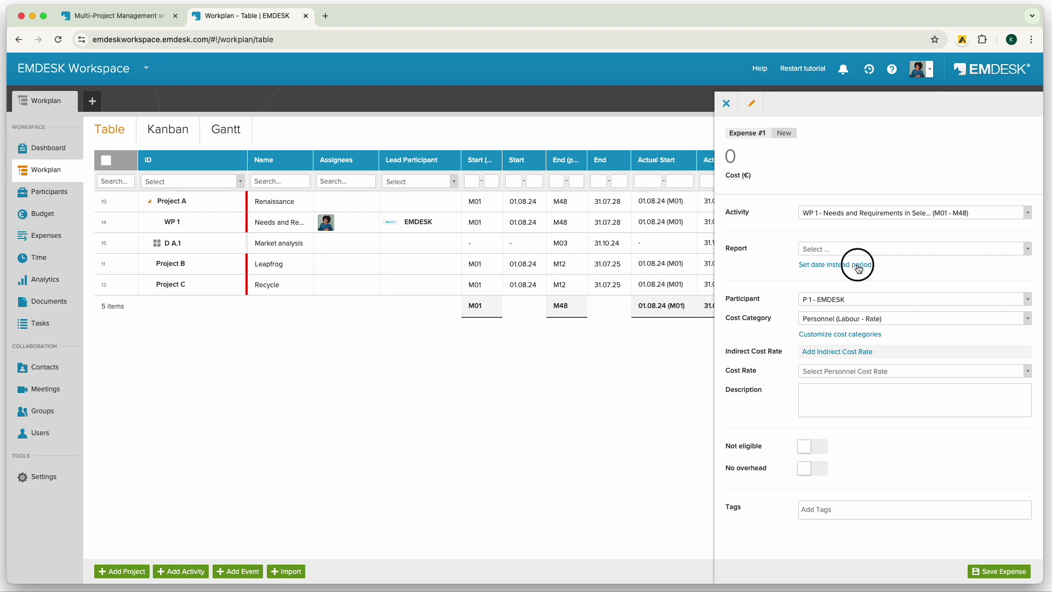
pyautogui.click(859, 267)
pyautogui.click(954, 326)
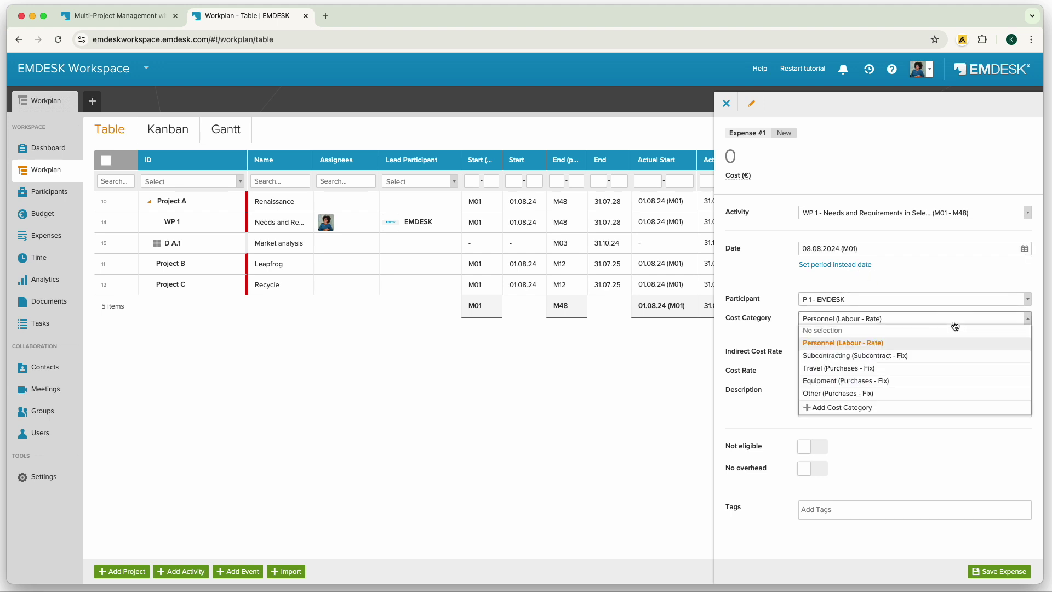
pyautogui.click(955, 325)
pyautogui.click(1026, 213)
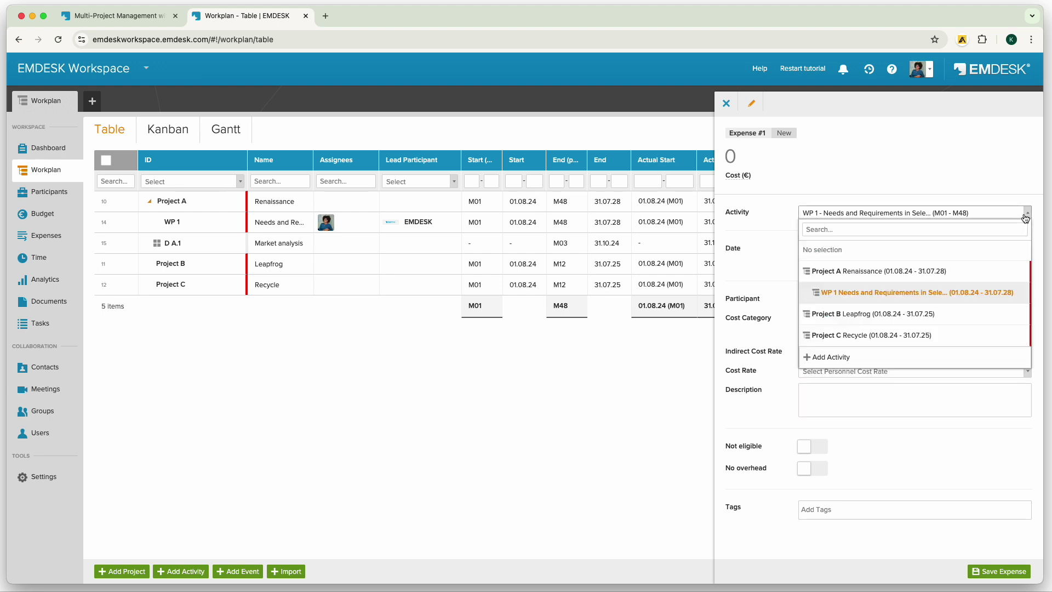
pyautogui.click(1026, 217)
# Assign the expense to Staff 1.1 with the 8000/PM personnel cost rate.
pyautogui.click(1024, 300)
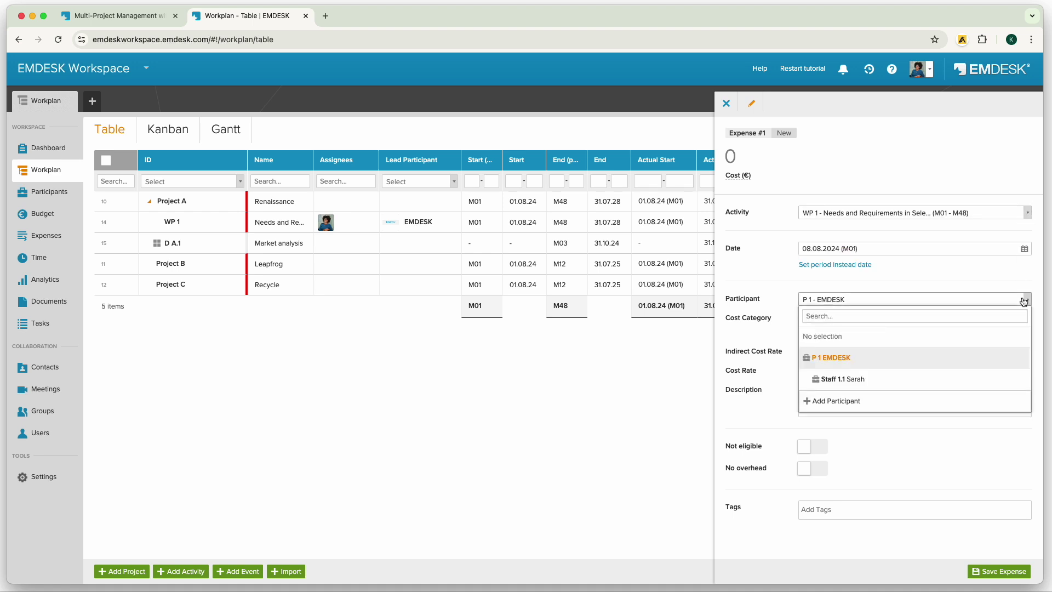
pyautogui.click(868, 379)
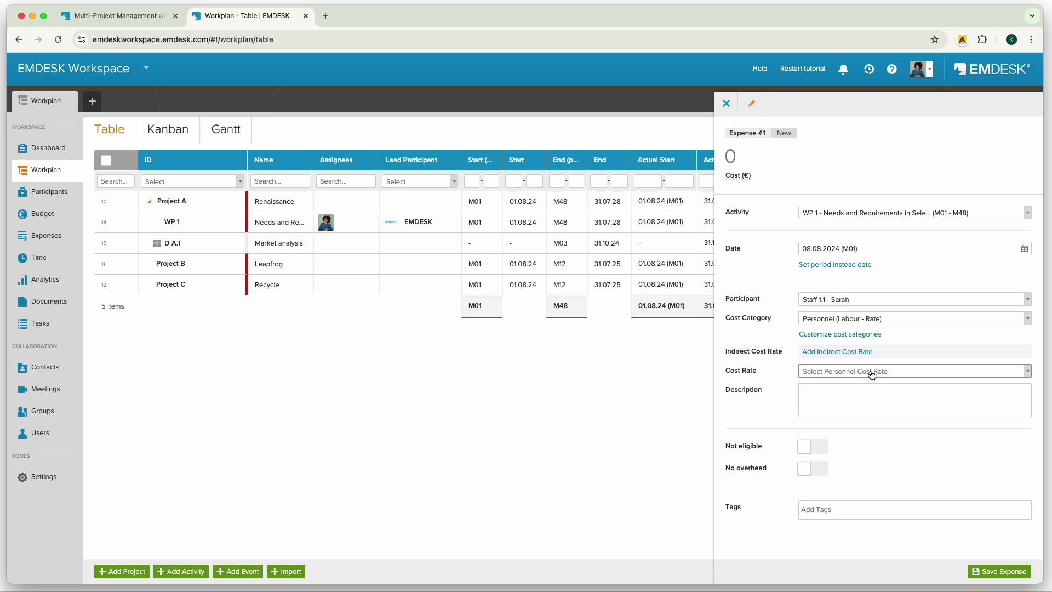
pyautogui.click(872, 374)
pyautogui.click(859, 409)
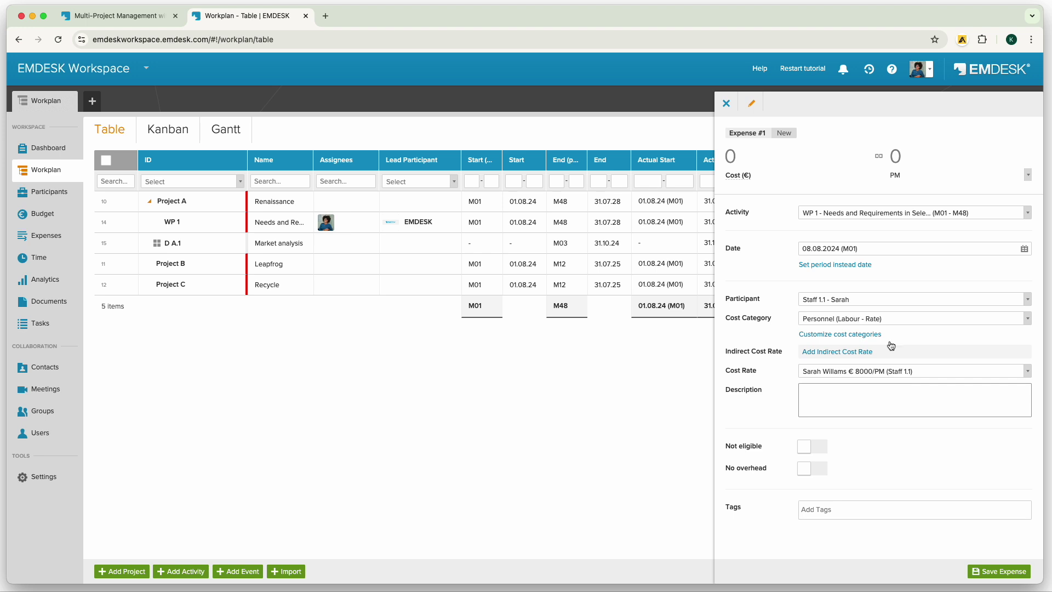
# Enter 4 PM and a 40,000 cost amount, then save the expense.
pyautogui.click(931, 156)
pyautogui.doubleClick(948, 157)
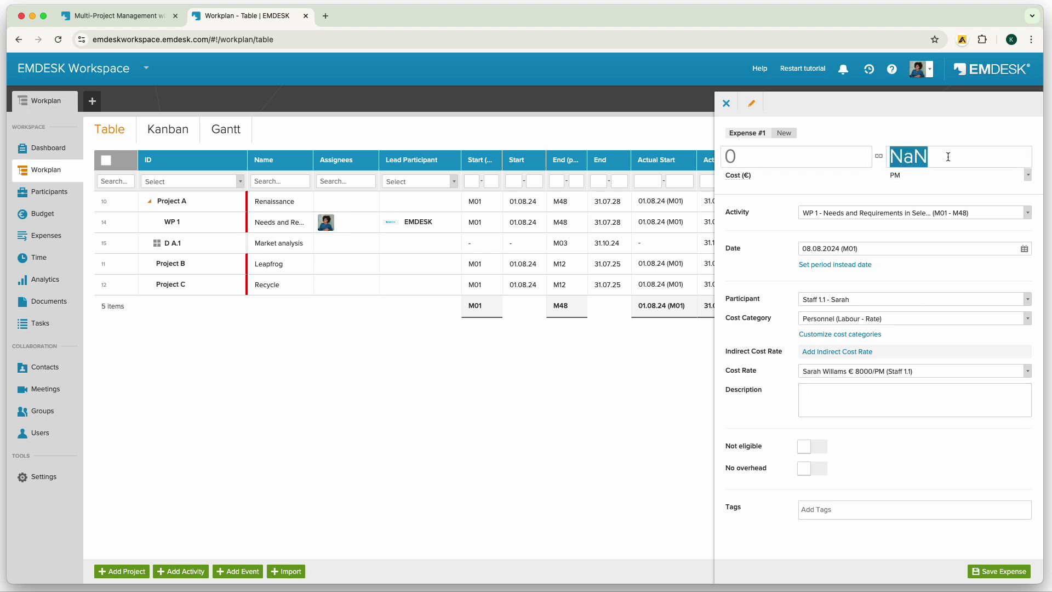
pyautogui.write('4')
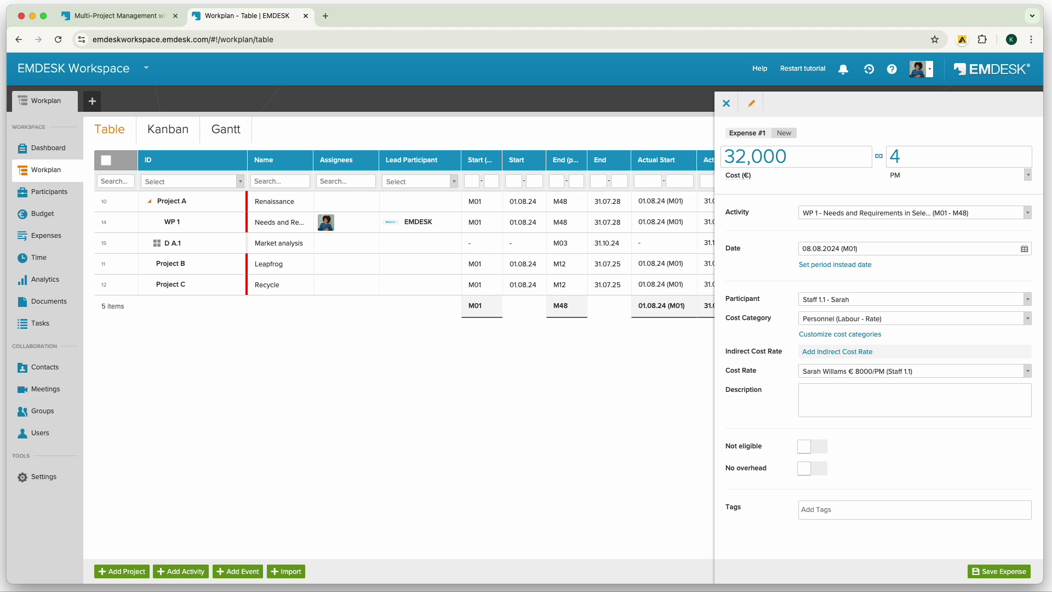
pyautogui.press('Return')
pyautogui.click(798, 157)
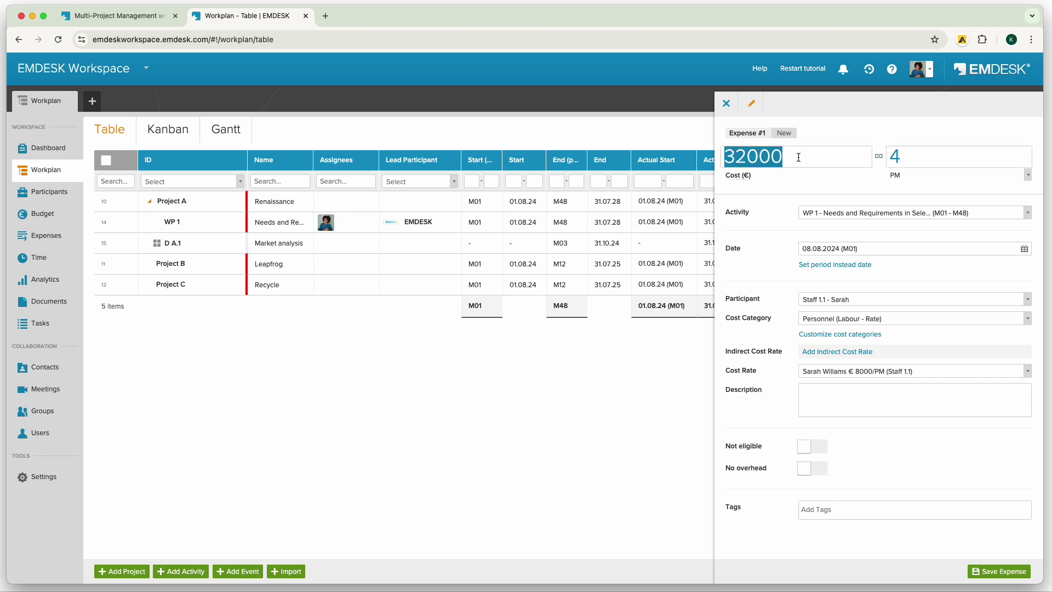
pyautogui.write('40000')
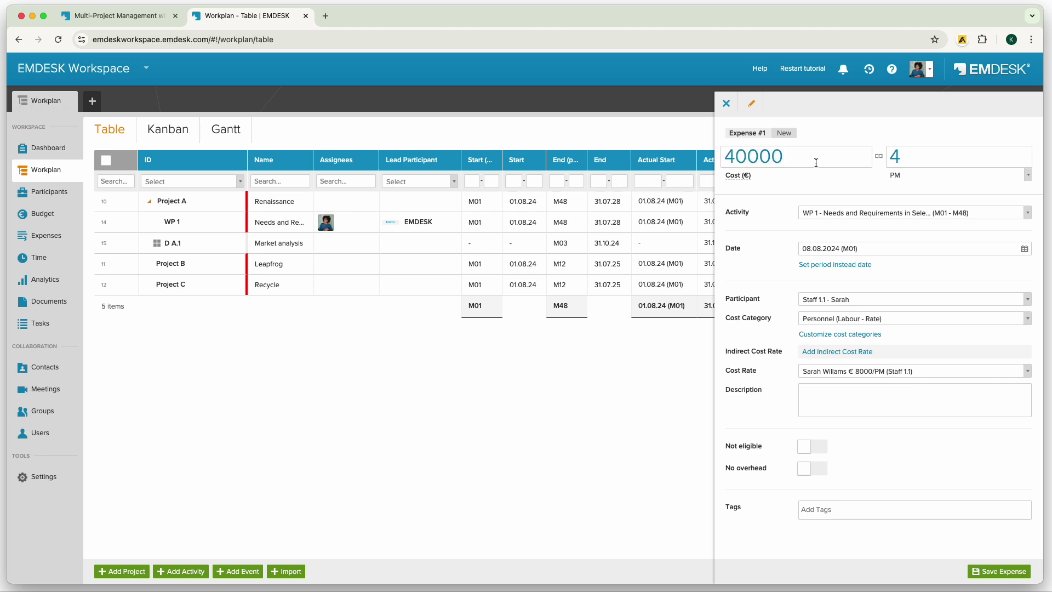
pyautogui.press('Return')
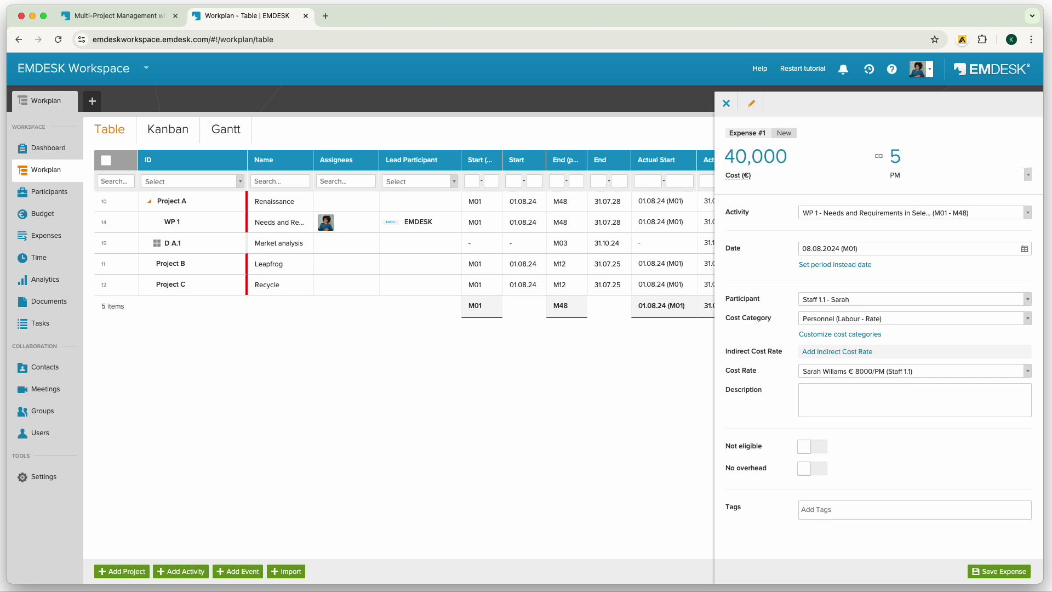
pyautogui.click(1001, 572)
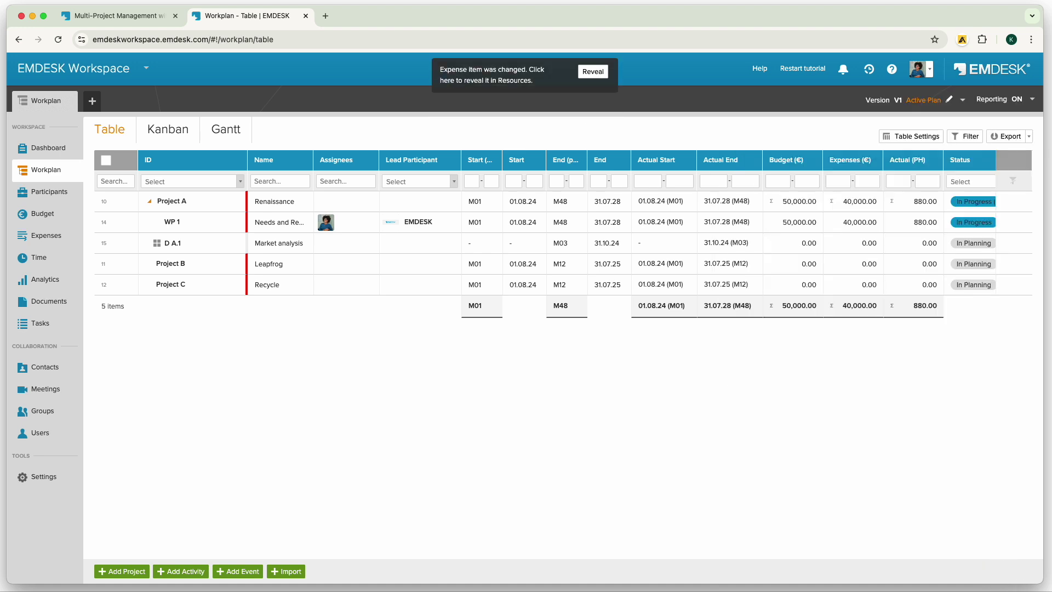
# Reveal the saved expense in the Expenses list, then open the week 32 timesheet.
pyautogui.click(593, 71)
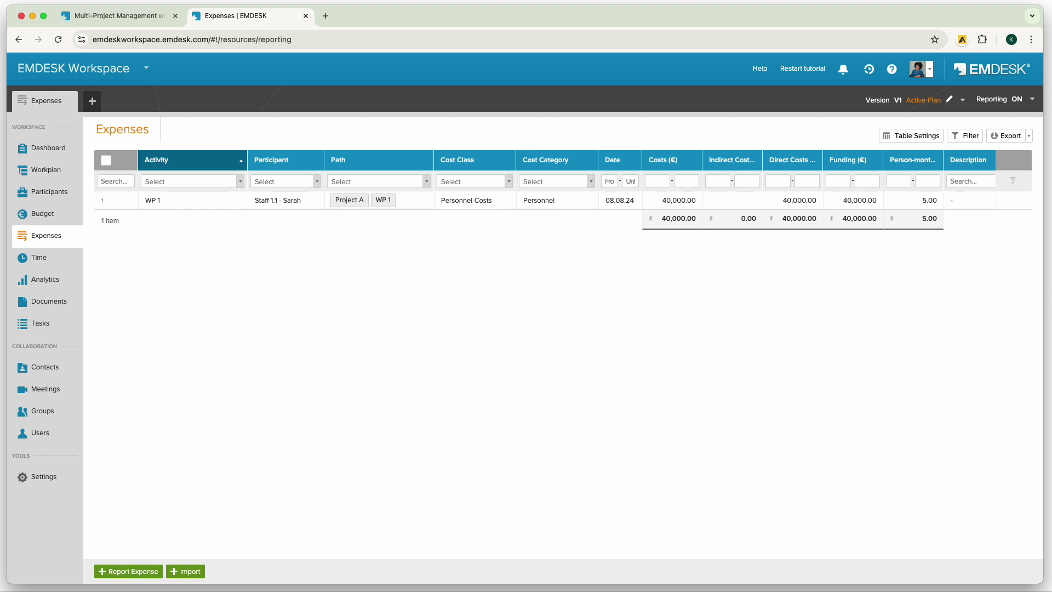
pyautogui.click(35, 261)
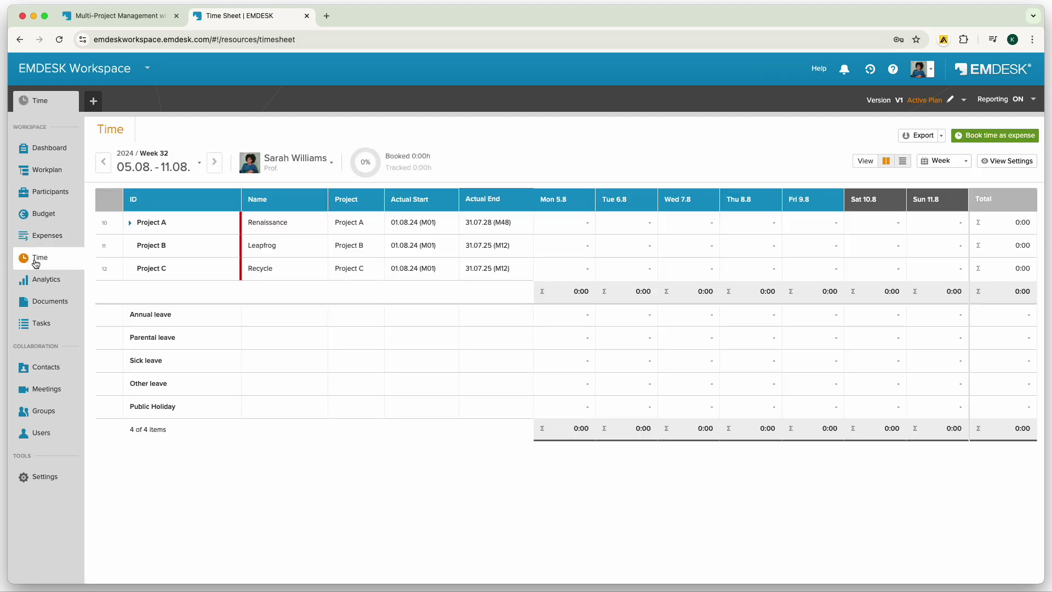
# Under Project A, track 8 hours for WP 1 on Mon 5.8.
pyautogui.click(130, 222)
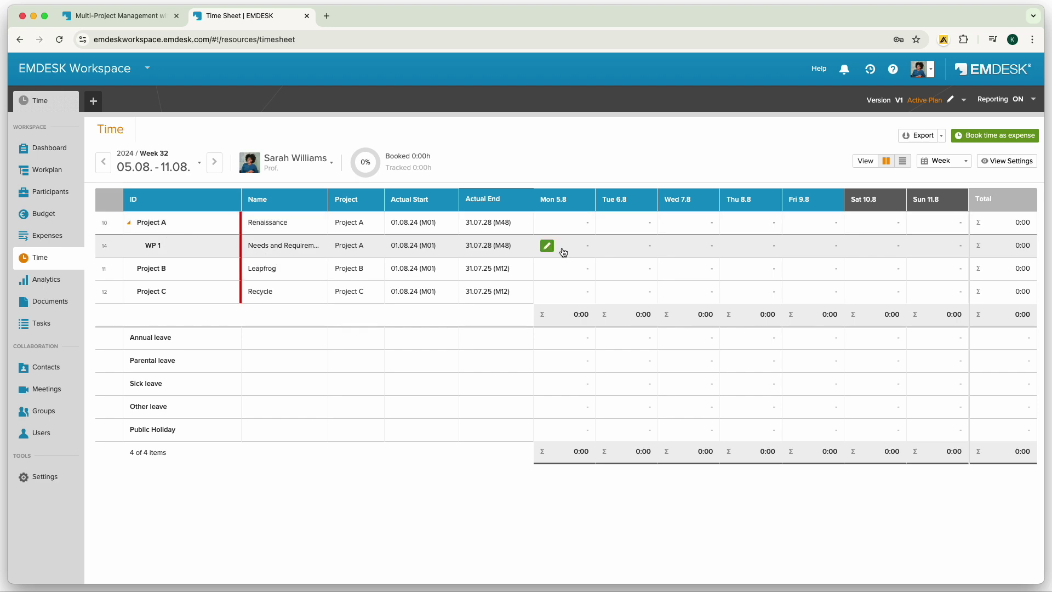
pyautogui.click(548, 244)
pyautogui.write('8 : 00')
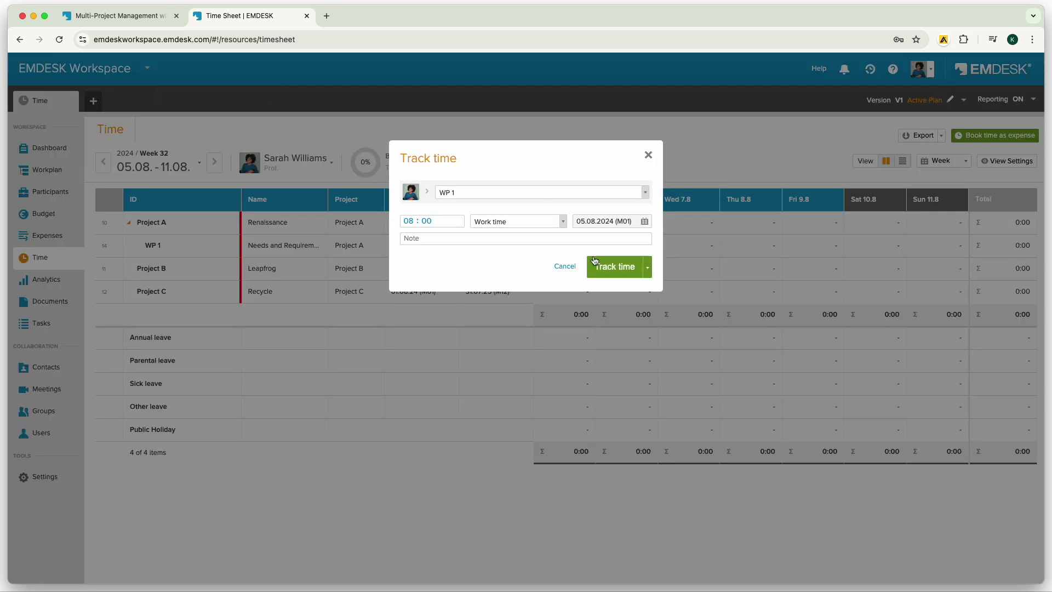
pyautogui.click(602, 267)
# Track 5 hours for WP 1 on Tue 6.8, then step the timesheet back two weeks.
pyautogui.click(610, 245)
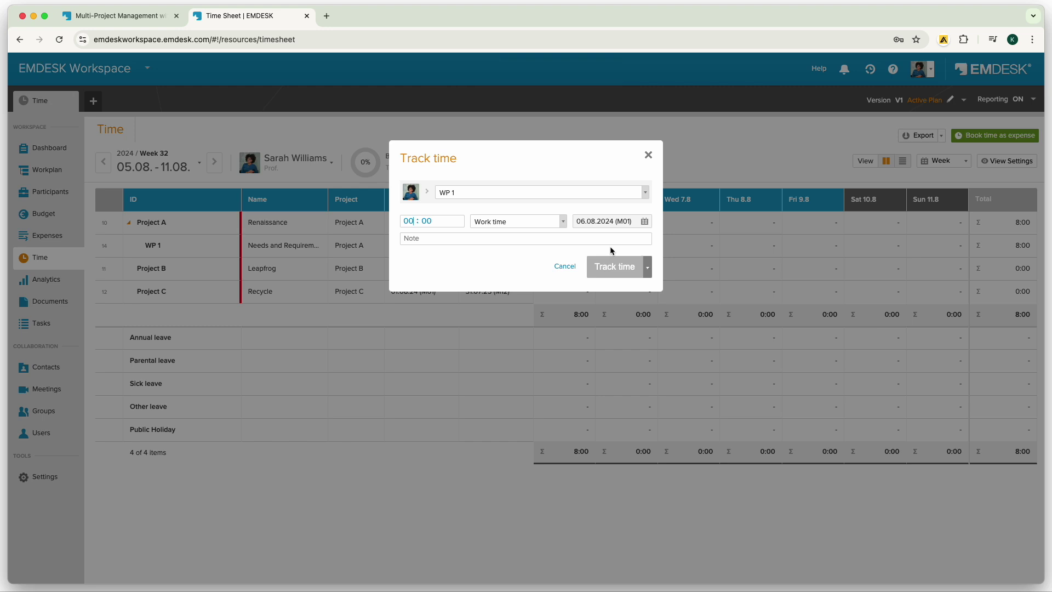
pyautogui.write('5')
pyautogui.click(614, 266)
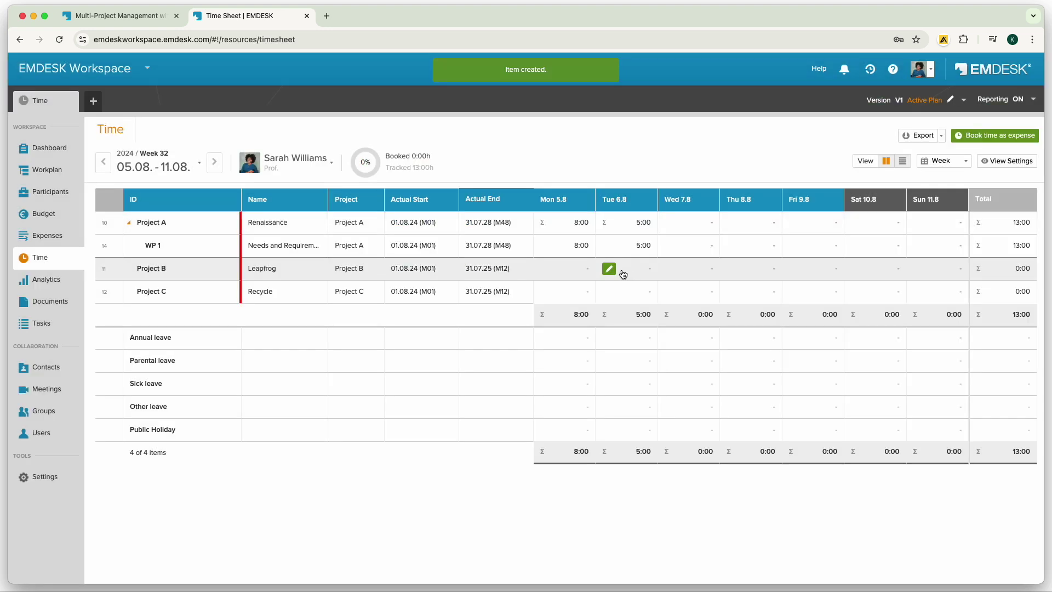
pyautogui.click(103, 163)
pyautogui.click(103, 165)
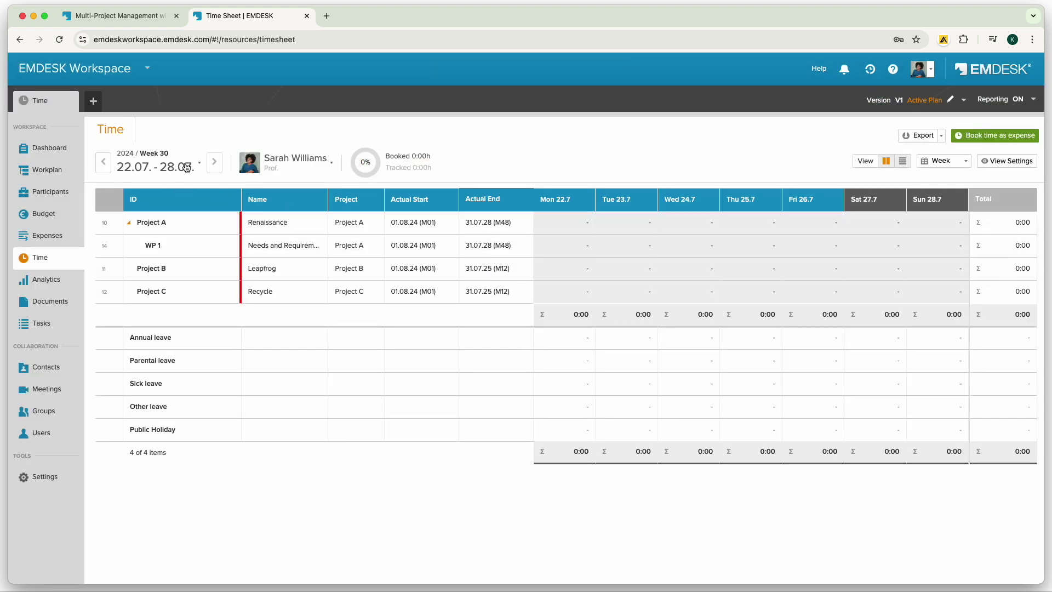
# Advance to week 33, then switch the timesheet period to Month and then Year.
pyautogui.click(216, 164)
pyautogui.click(216, 165)
pyautogui.click(217, 166)
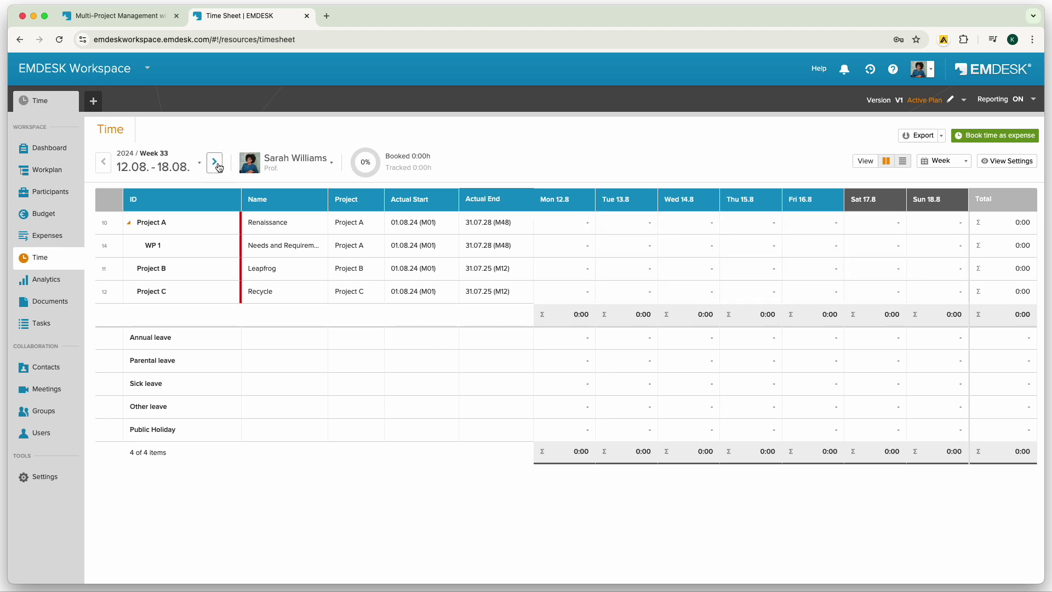
pyautogui.click(964, 162)
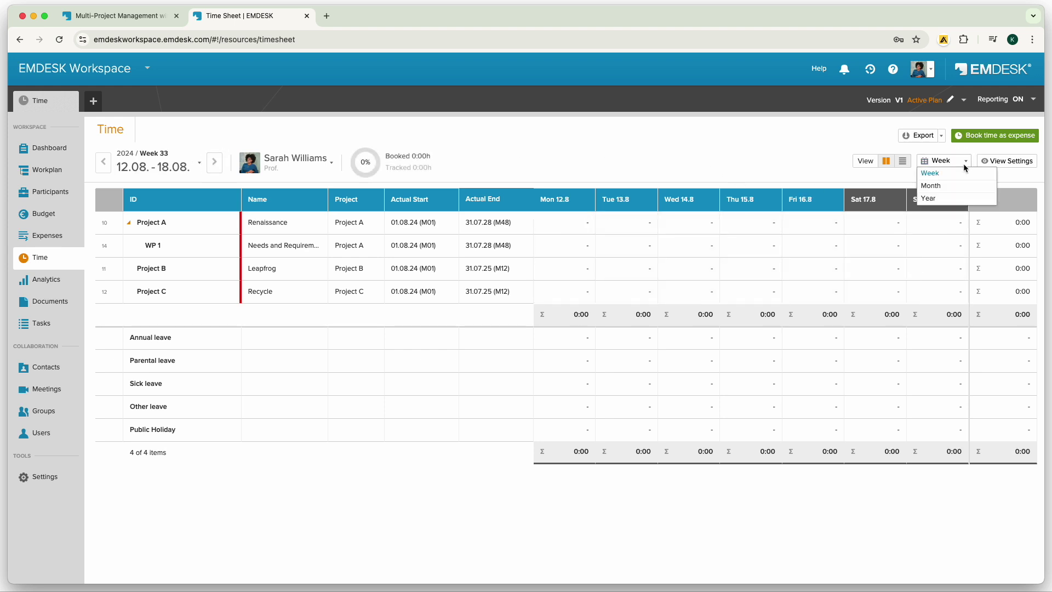
pyautogui.click(938, 186)
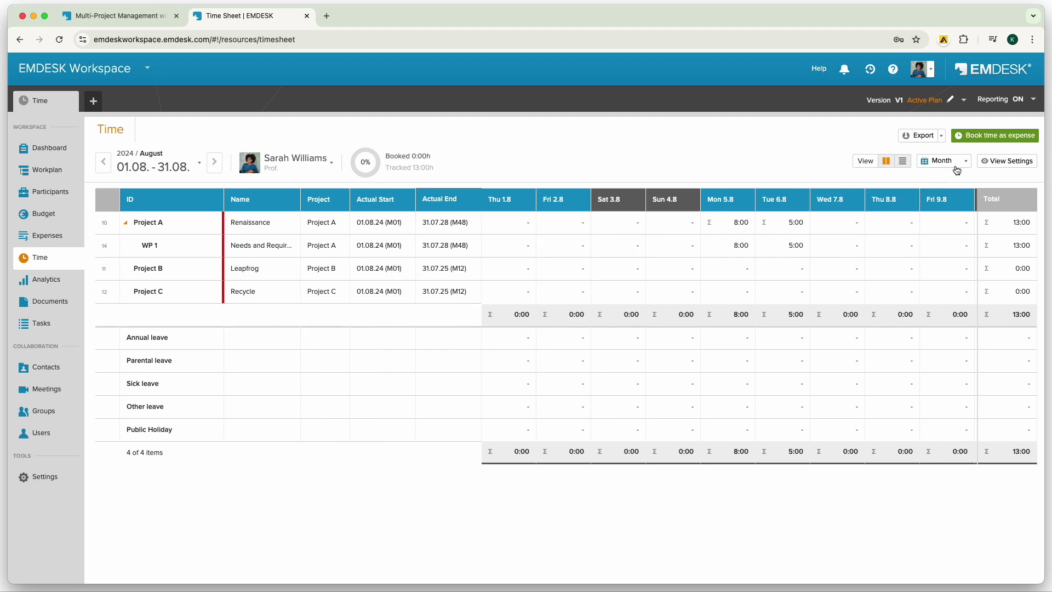
pyautogui.click(961, 163)
pyautogui.click(932, 198)
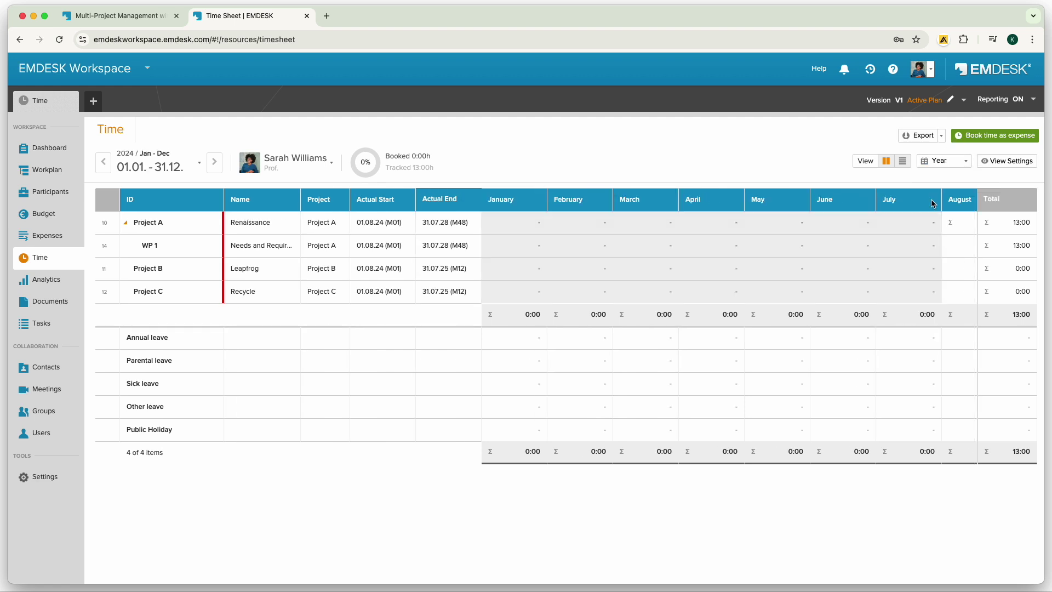
# Toggle the timesheet to list view and back to grid, then start booking the tracked time.
pyautogui.click(902, 162)
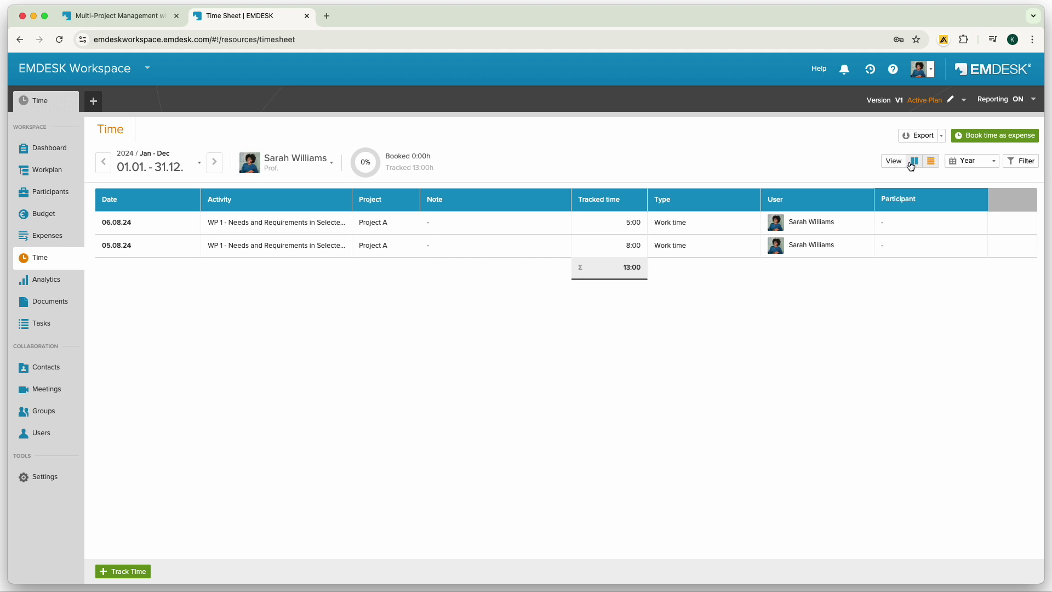
pyautogui.click(914, 164)
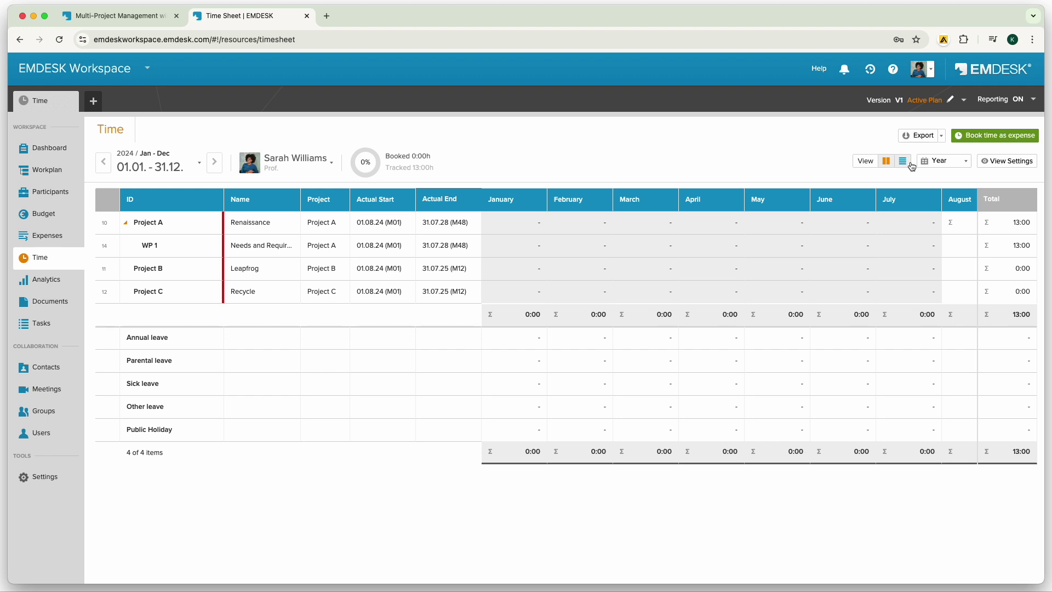
pyautogui.click(1016, 142)
# Book the 13:00 tracked hours as a Personnel expense at the staff cost rate, then reveal it.
pyautogui.click(641, 218)
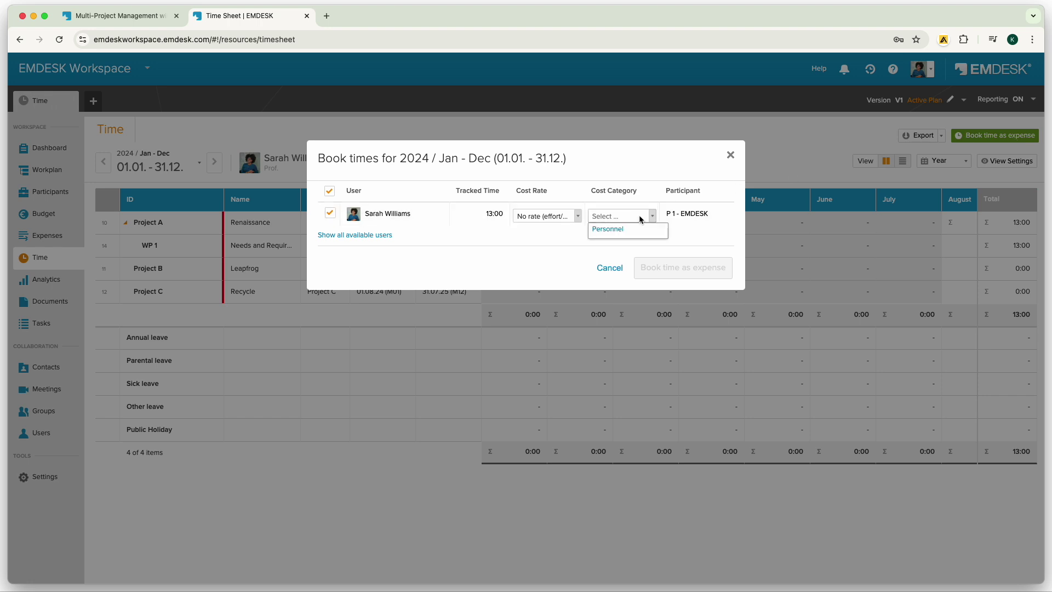
pyautogui.click(619, 230)
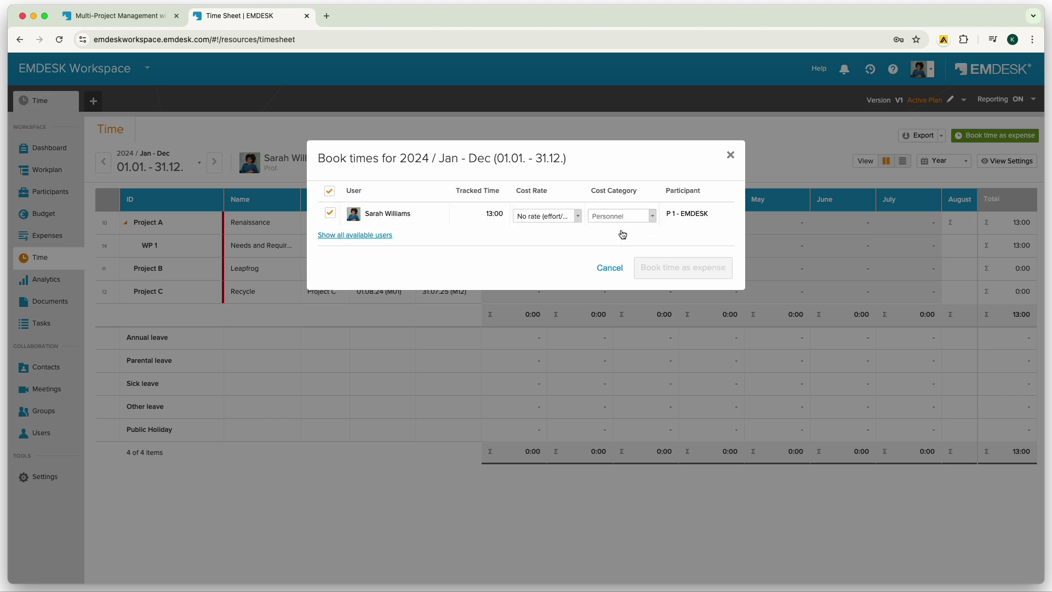
pyautogui.click(567, 215)
pyautogui.click(550, 254)
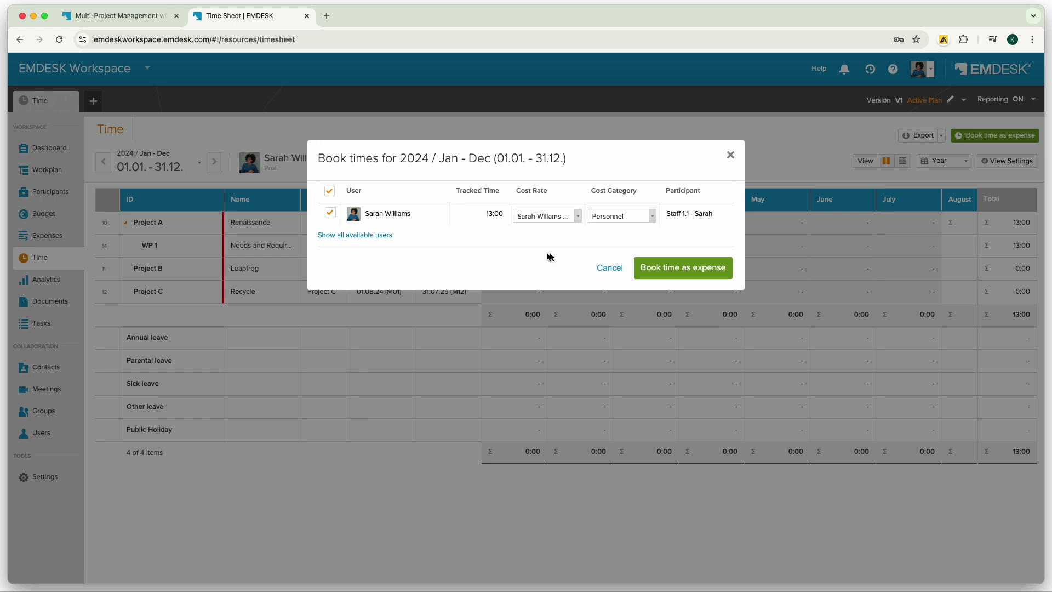
pyautogui.click(681, 270)
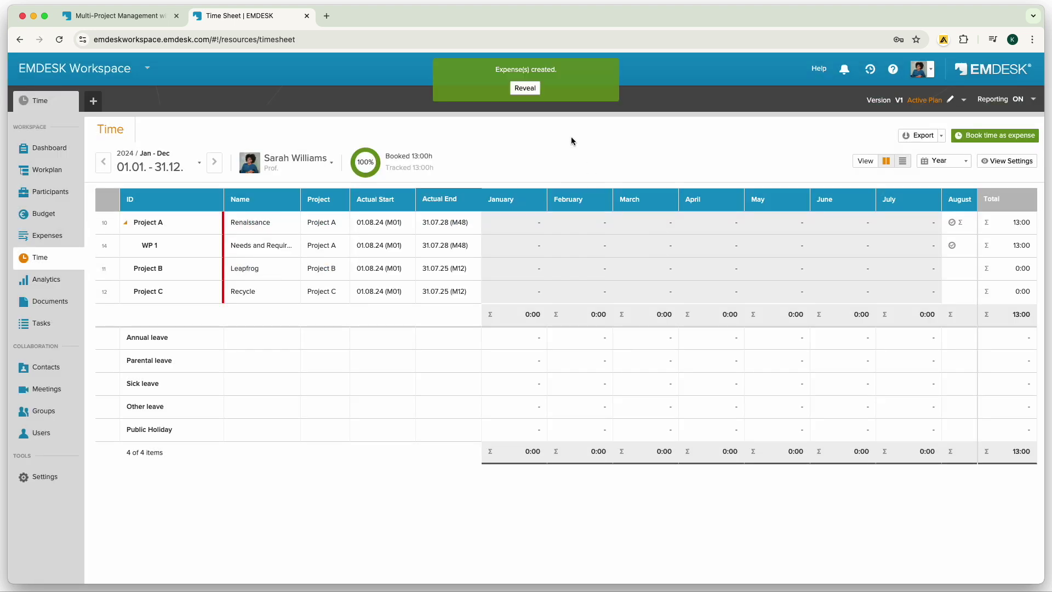
pyautogui.click(533, 91)
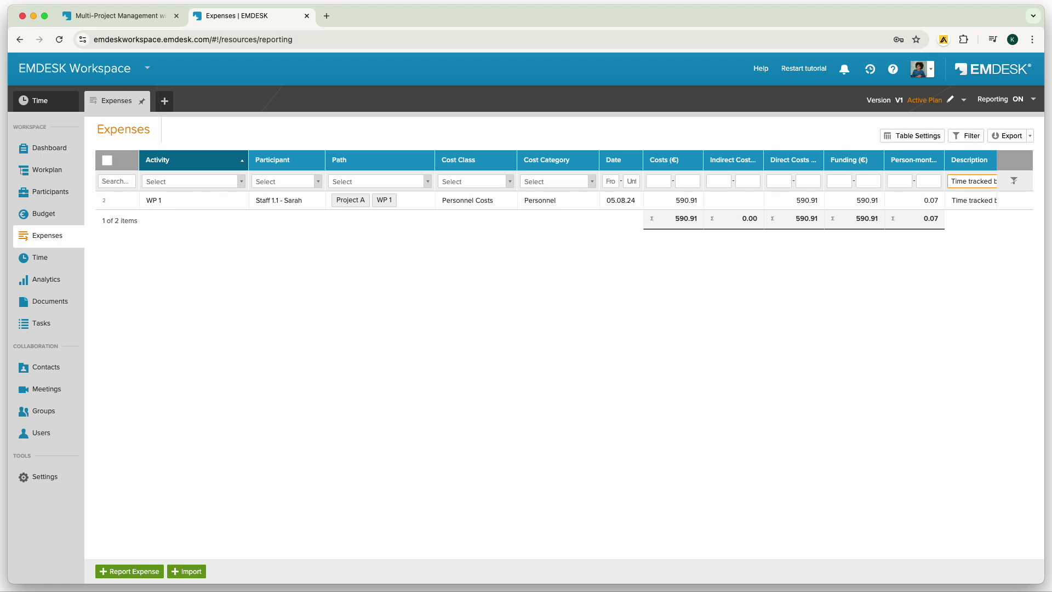
# On the Users page, toggle the second user's Admin and Manager levels, leaving manager off.
pyautogui.click(34, 433)
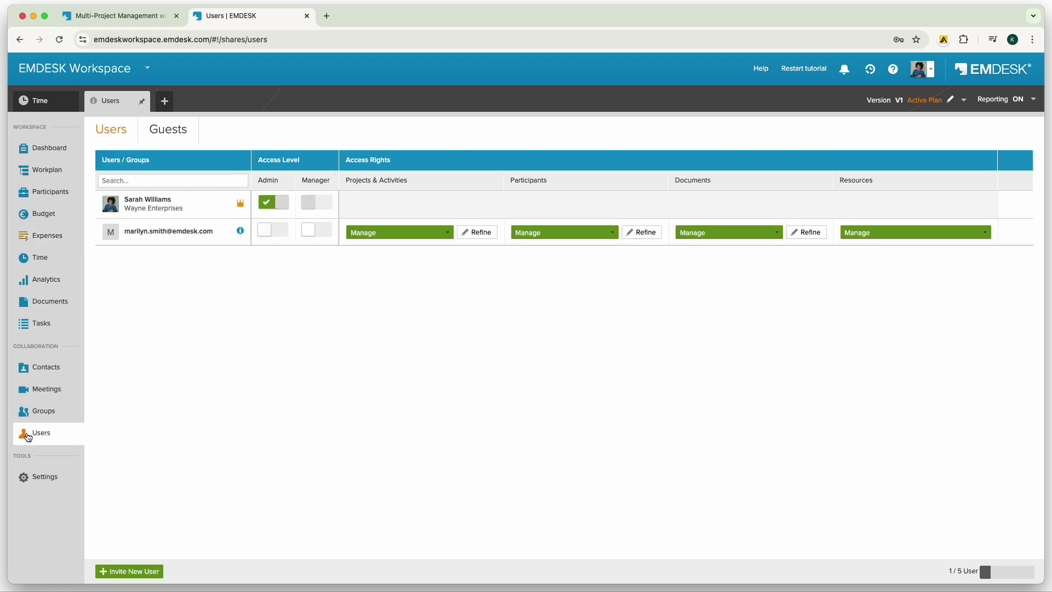
pyautogui.click(265, 231)
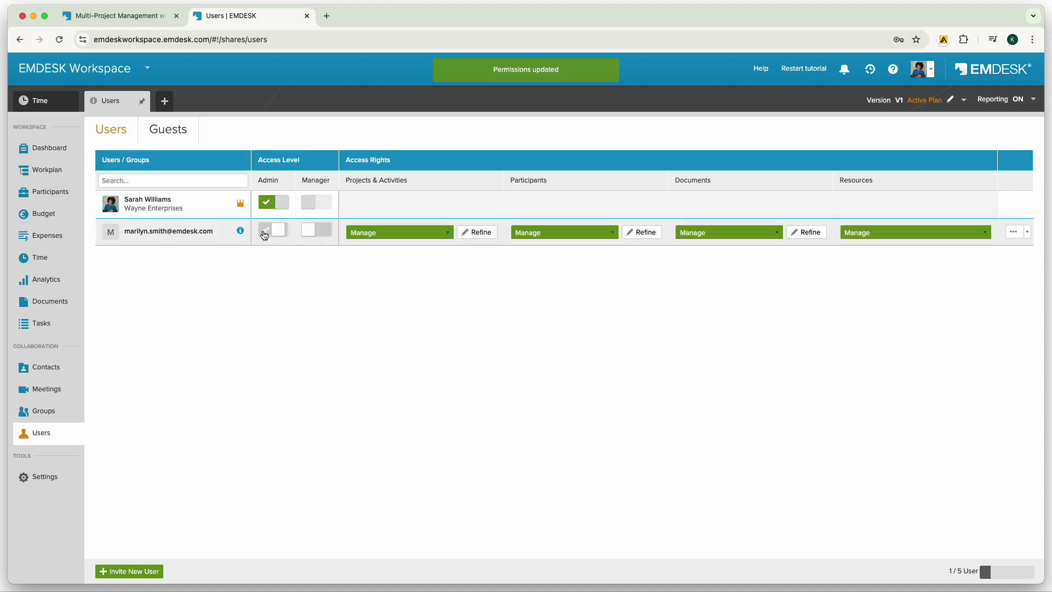
pyautogui.click(307, 232)
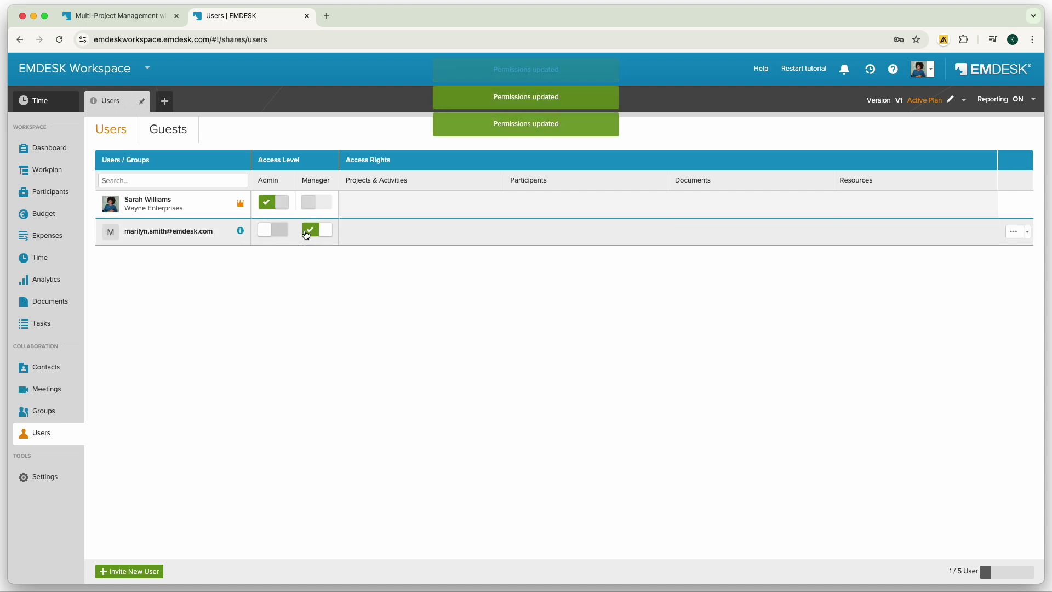
pyautogui.click(306, 232)
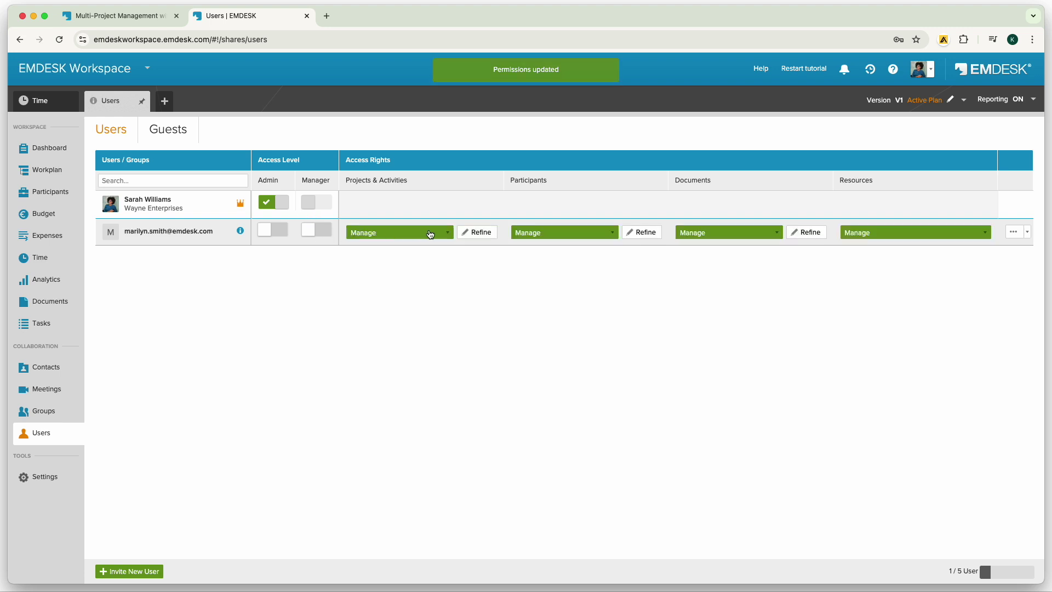
# Set the second user's Projects & Activities access to Read, refined to Manage on WP 1 and Off on Project C.
pyautogui.click(448, 233)
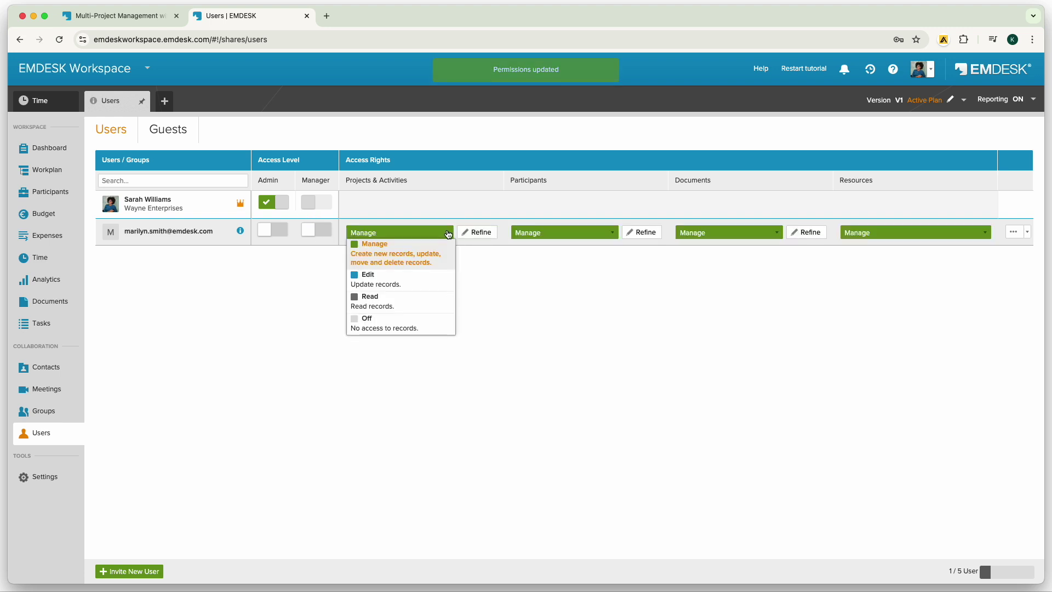
pyautogui.click(390, 302)
pyautogui.click(589, 239)
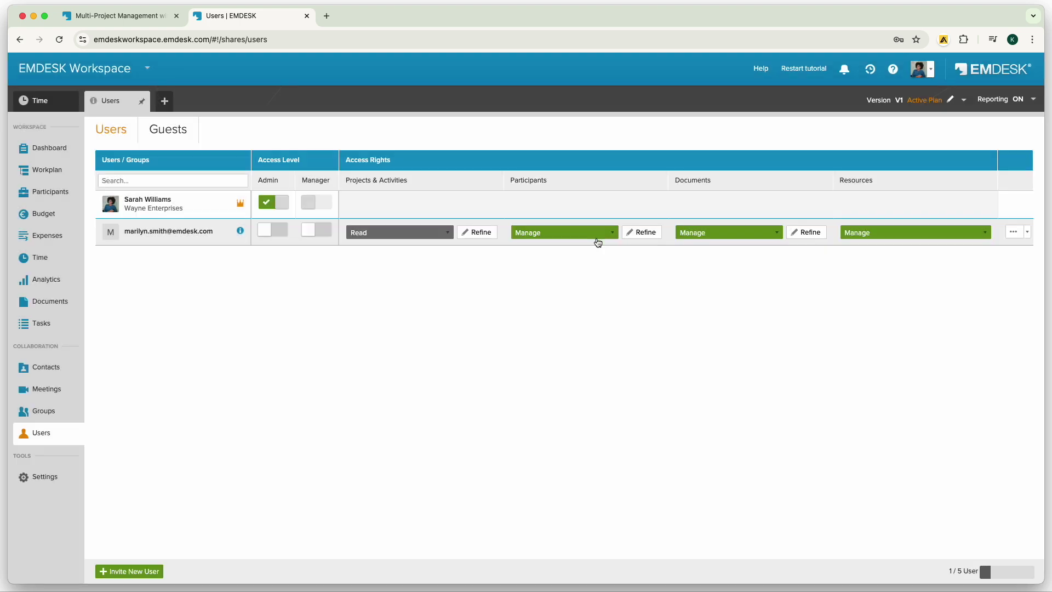
pyautogui.click(476, 234)
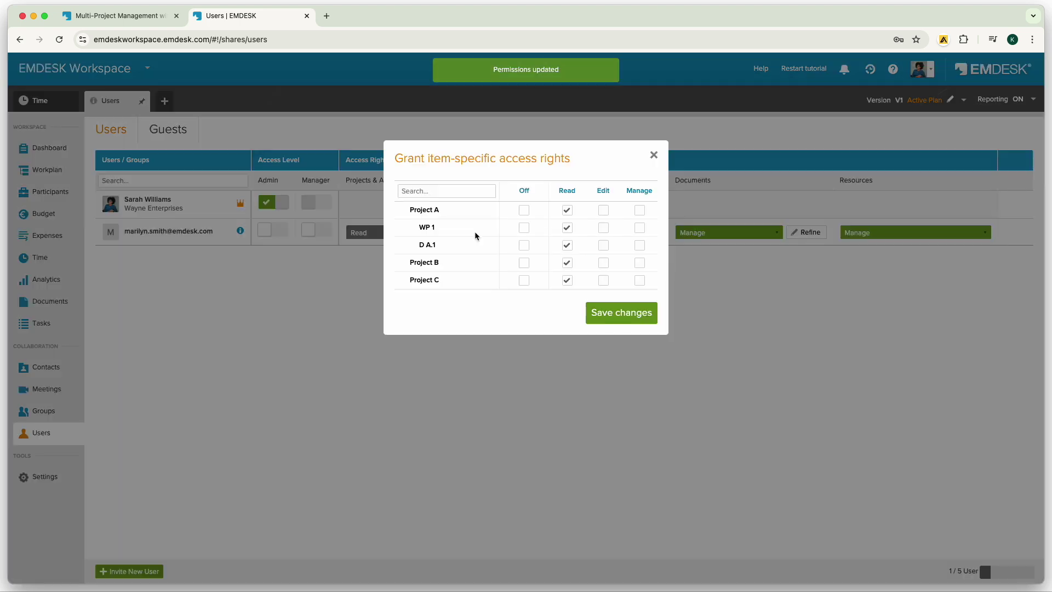
pyautogui.click(639, 227)
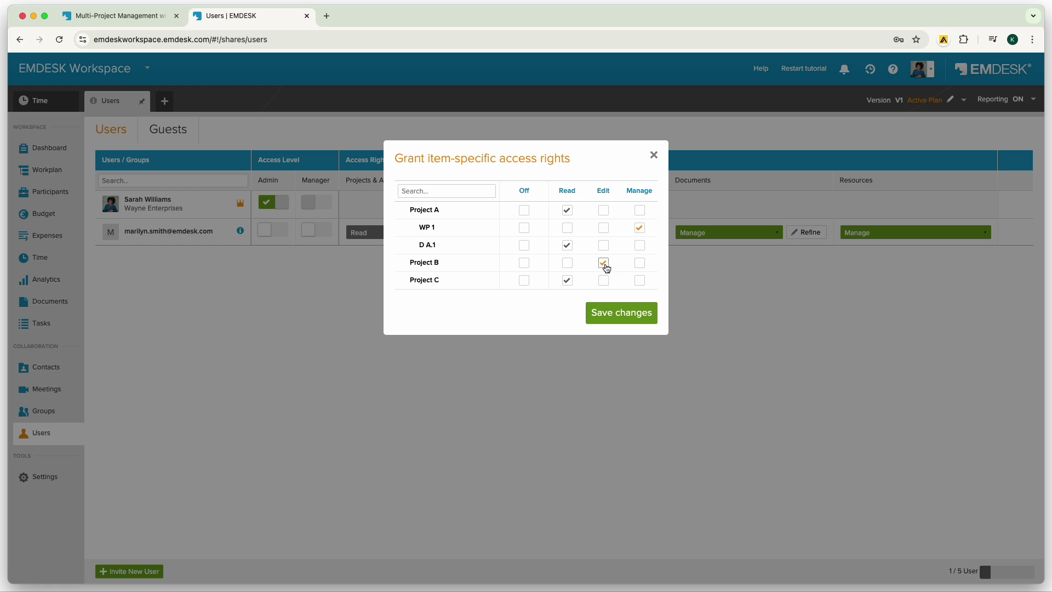
pyautogui.click(524, 280)
pyautogui.click(618, 316)
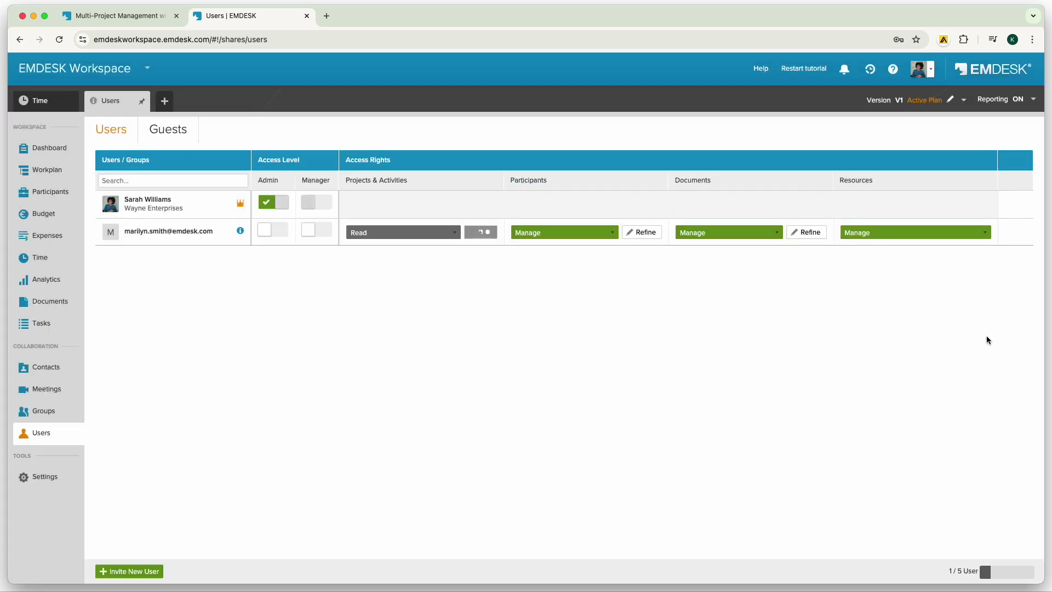